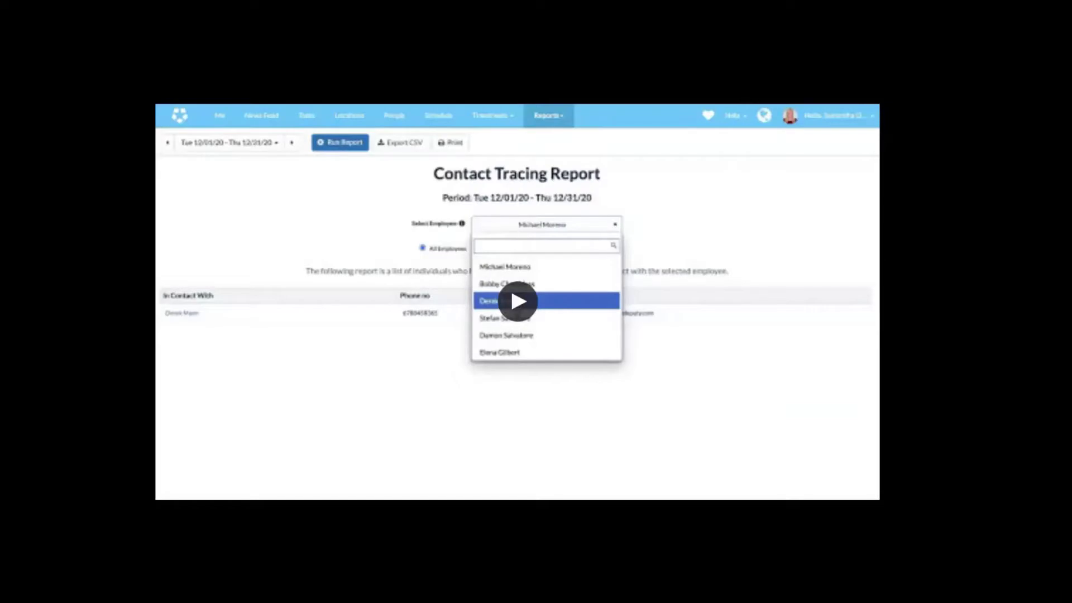
key("space")
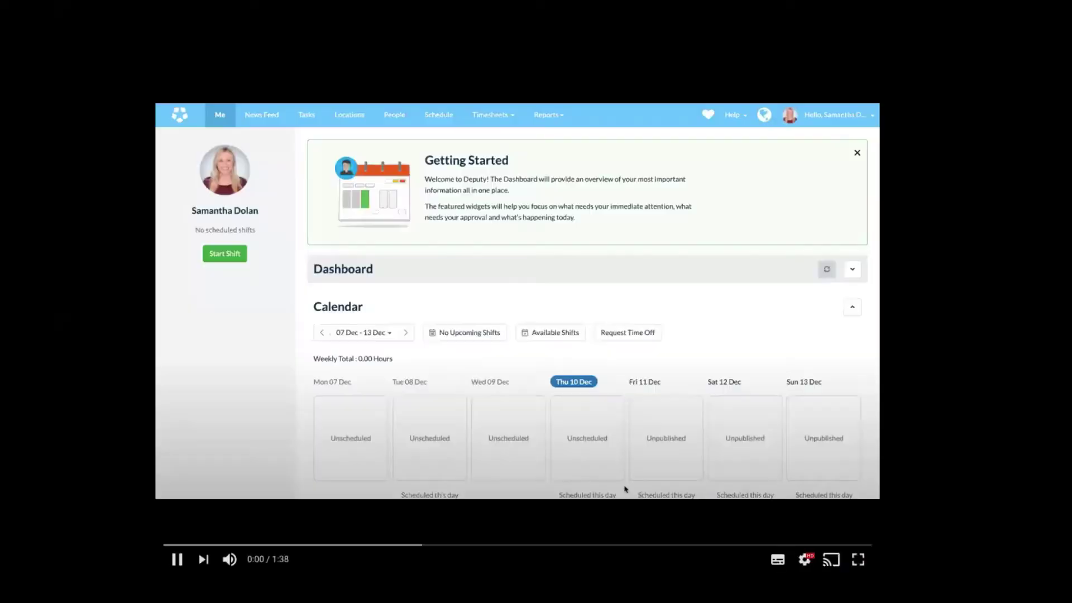
key("XF86AudioRaiseVolume")
key("XF86AudioRaiseVolume")
key("XF86AudioRaiseVolume")
key("XF86AudioRaiseVolume")
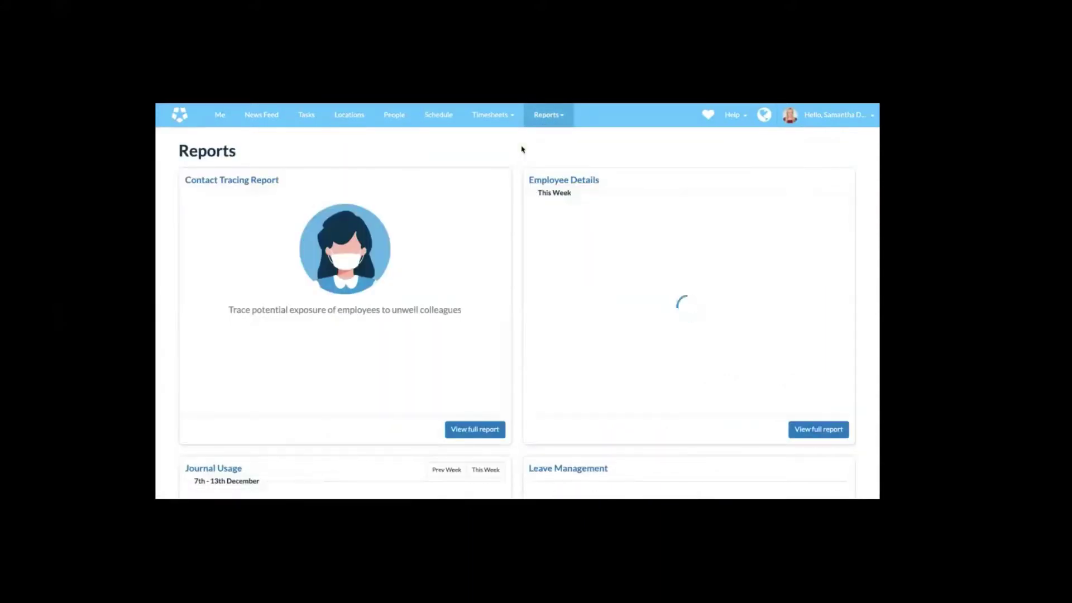
key("XF86AudioRaiseVolume")
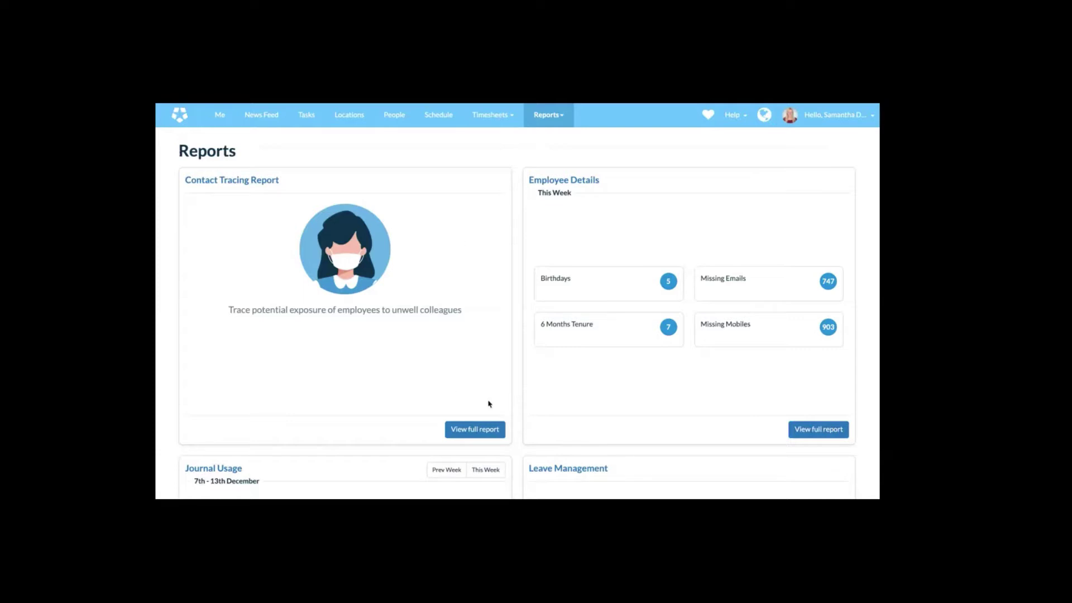
Open the full Contact Tracing Report from the Reports overview
left_click(470, 431)
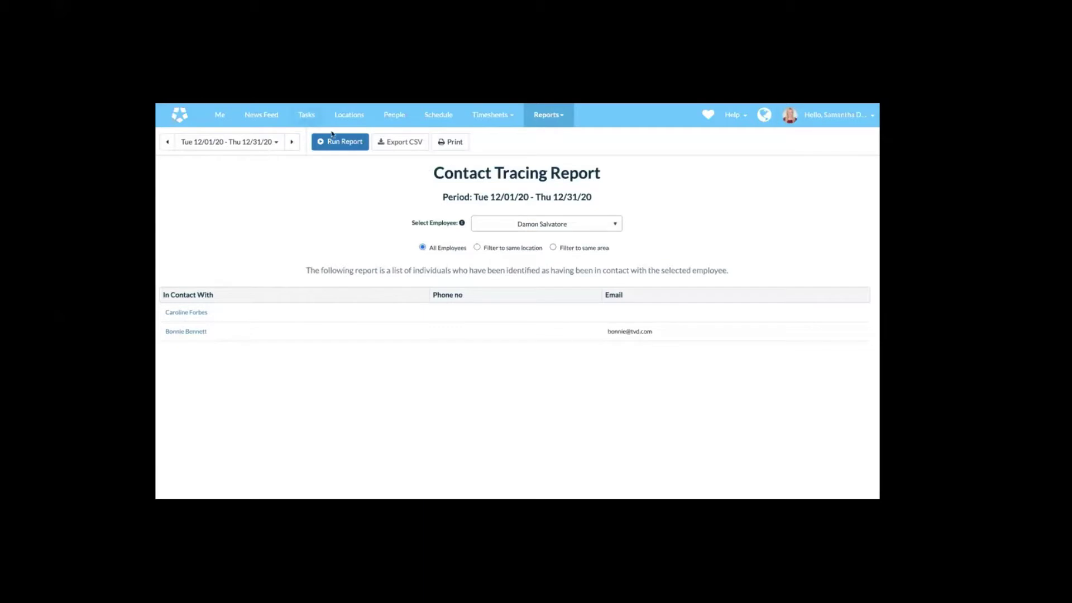
key("XF86AudioRaiseVolume")
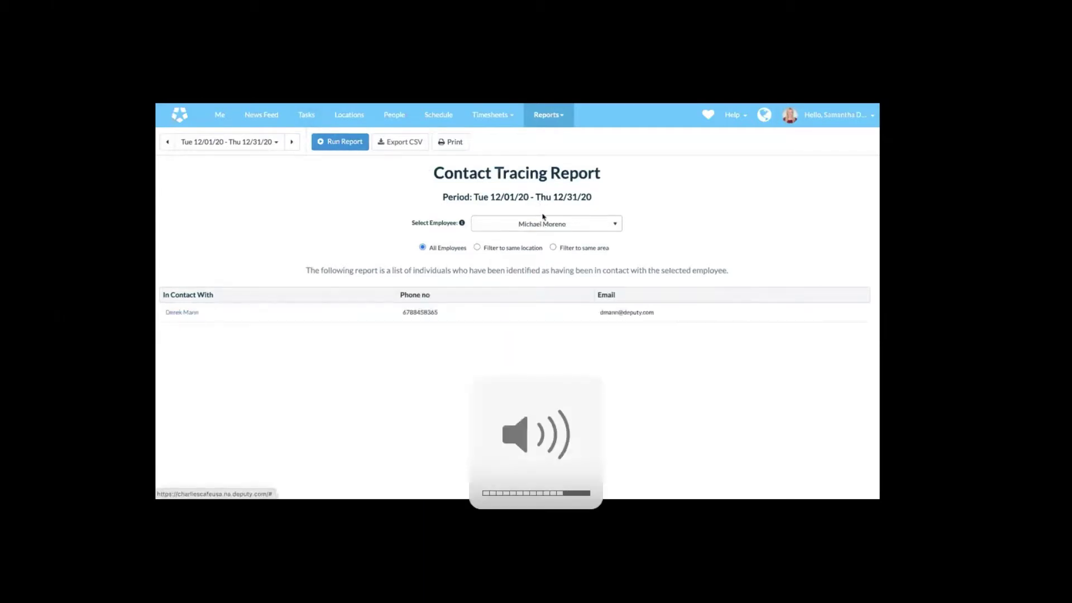
Compare the selected employee's contacts filtered to same location and same area, ending with the report set to All Employees
mouse_move(404, 7)
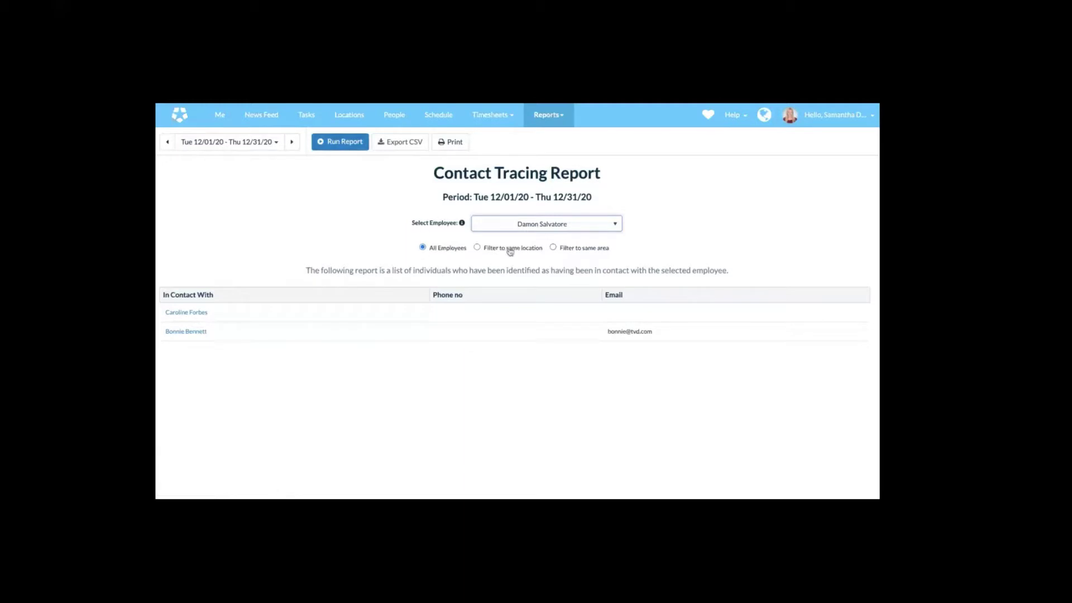
left_click(477, 248)
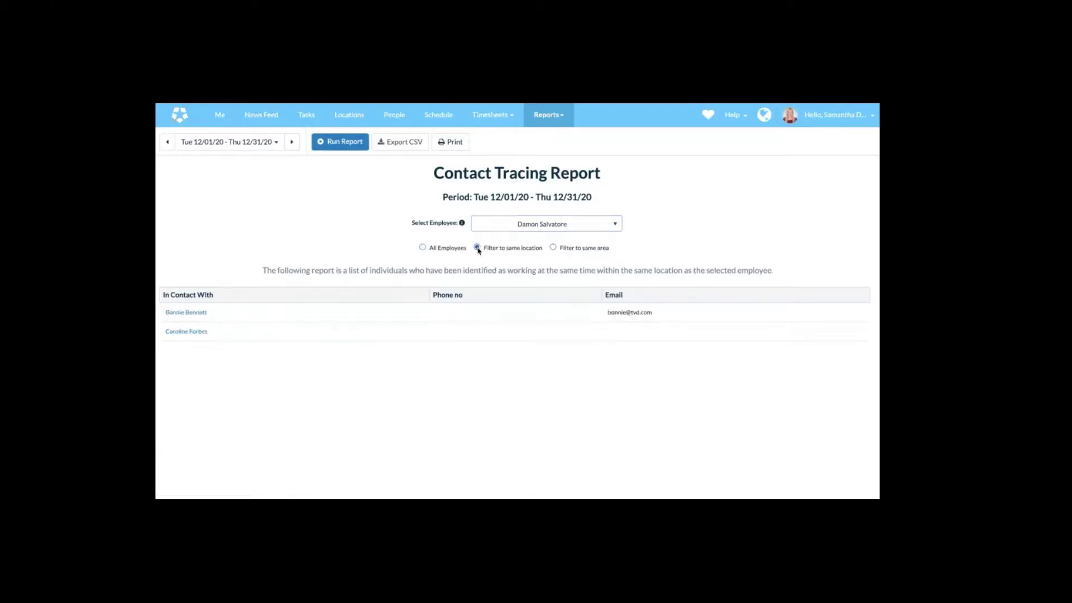
left_click(553, 248)
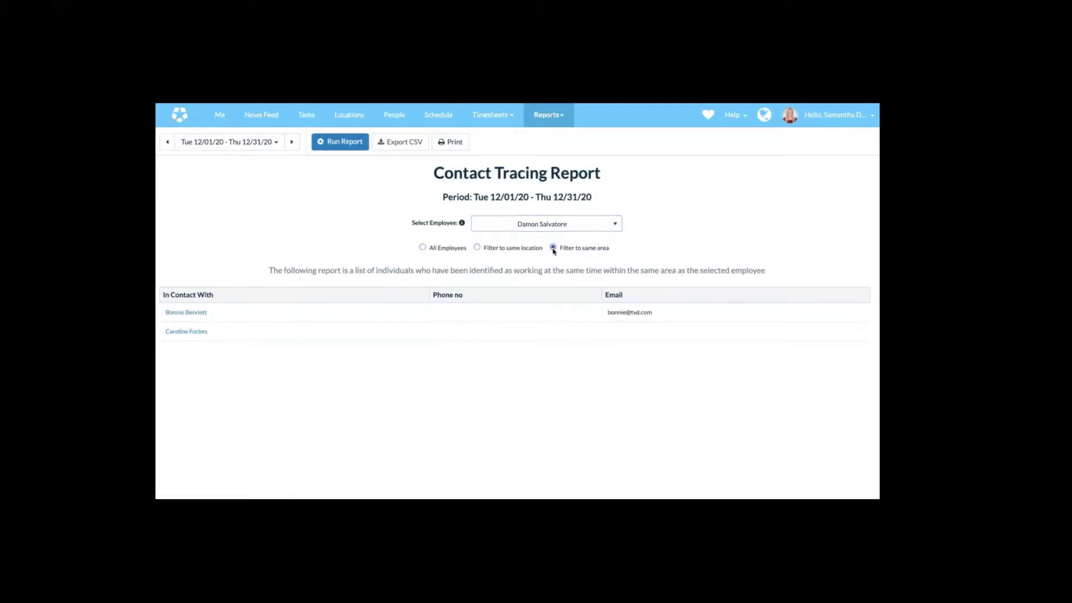
left_click(423, 247)
left_click(553, 248)
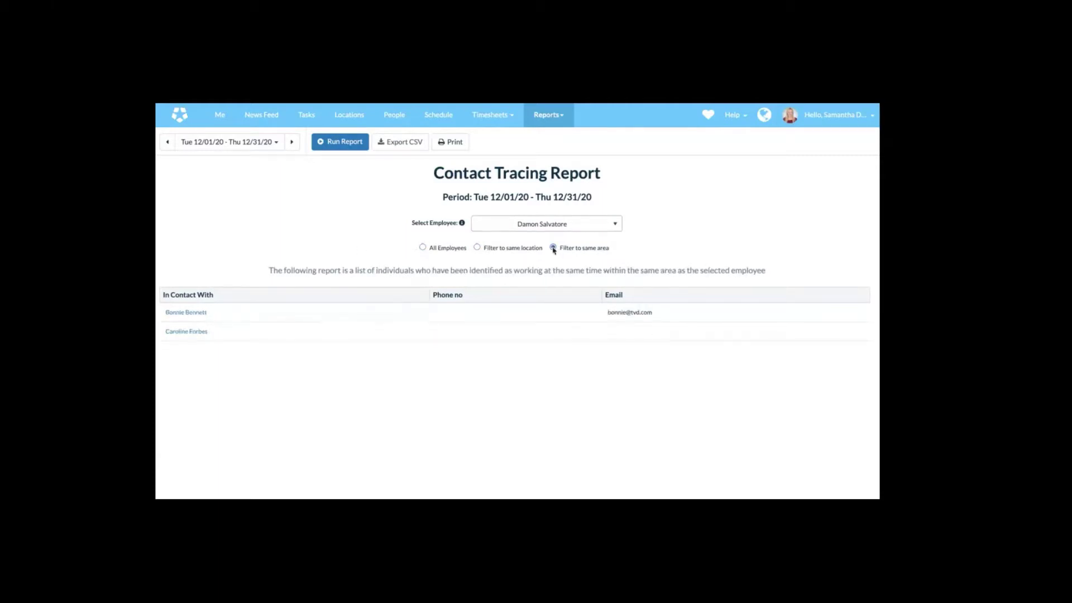
left_click(423, 247)
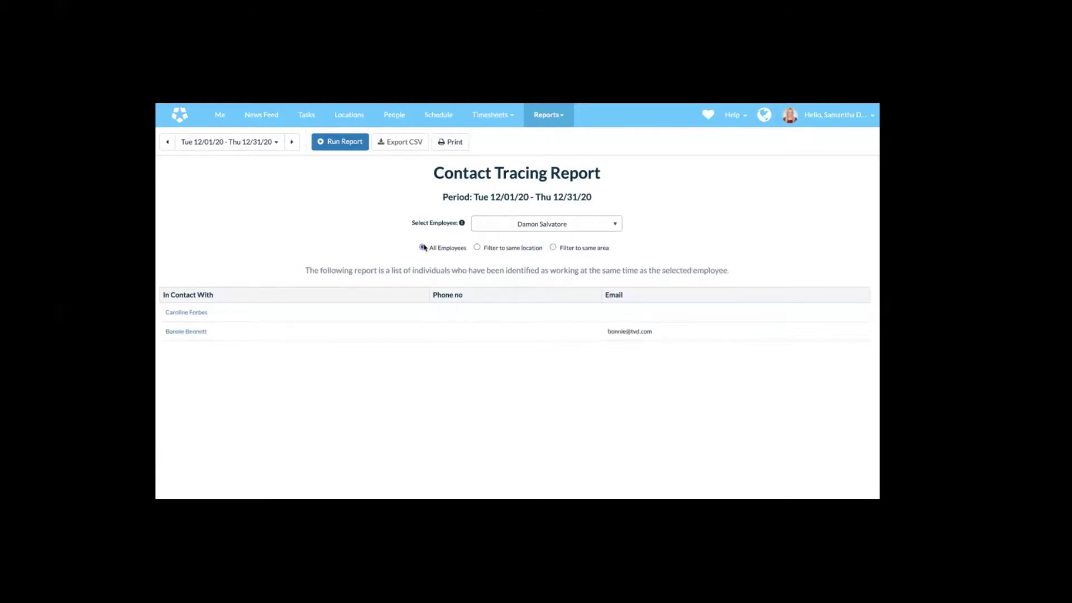
key("super+shift+5")
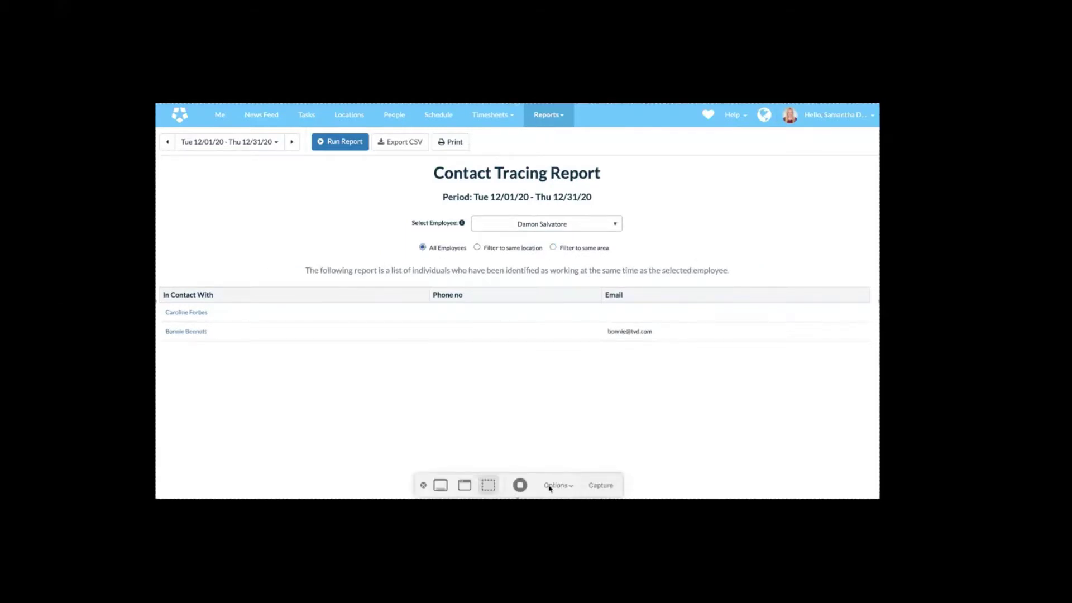
left_click(520, 485)
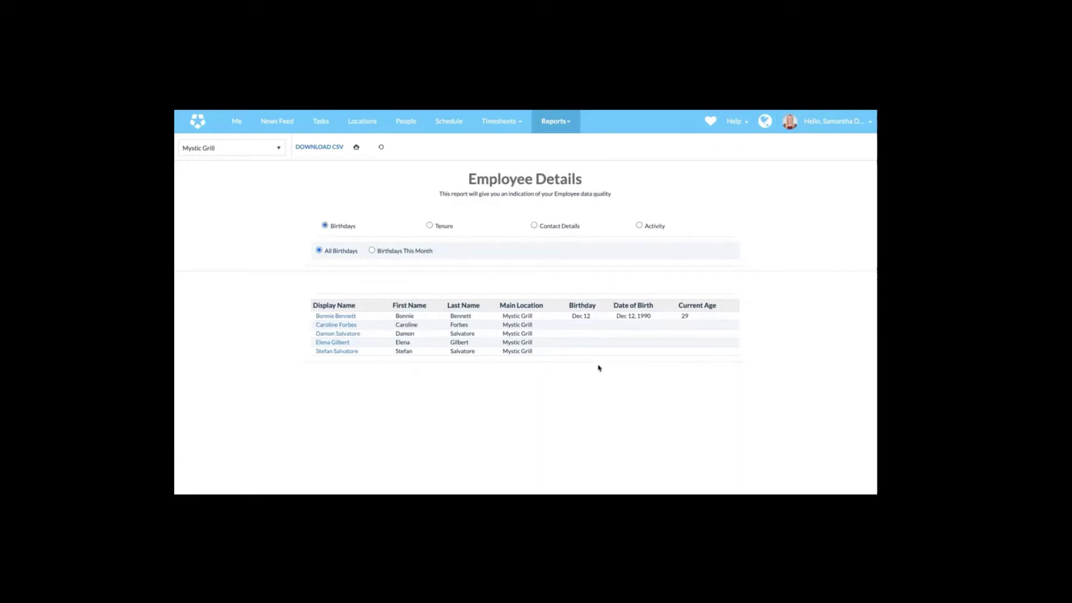
View the Employee Details birthdays filtered to Birthdays This Month, then return to All Birthdays
left_click(372, 251)
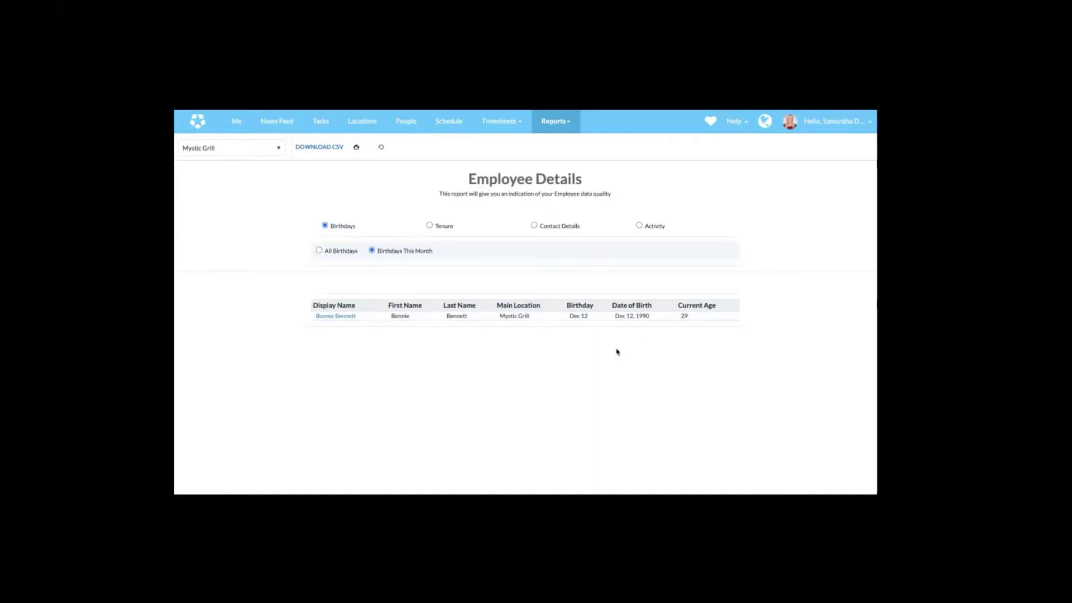
left_click(319, 251)
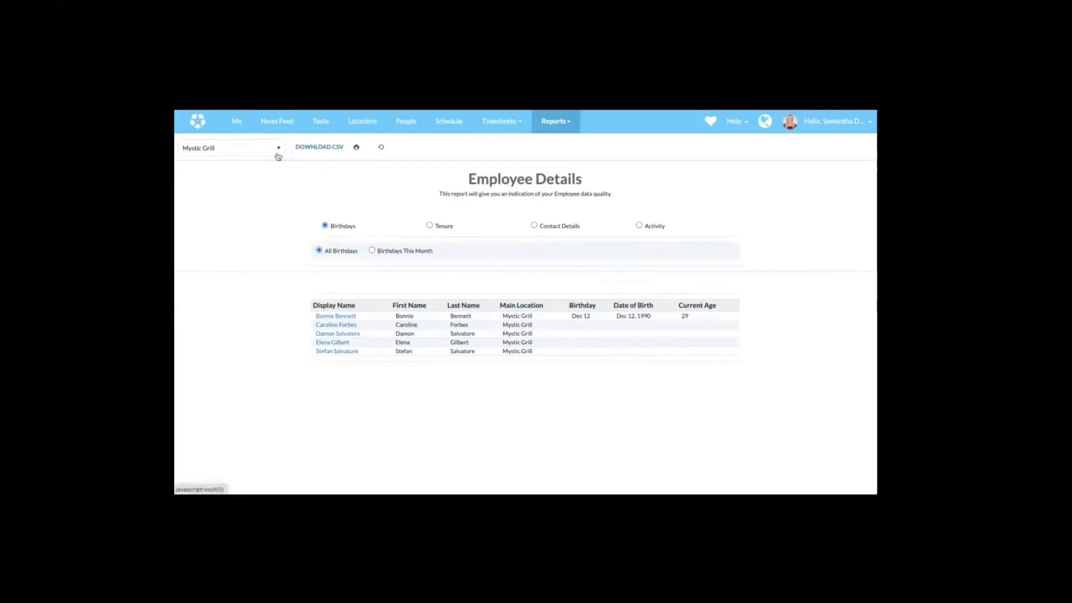
View the Employee Details report by Tenure, then by Contact Details with All Details selected
left_click(430, 226)
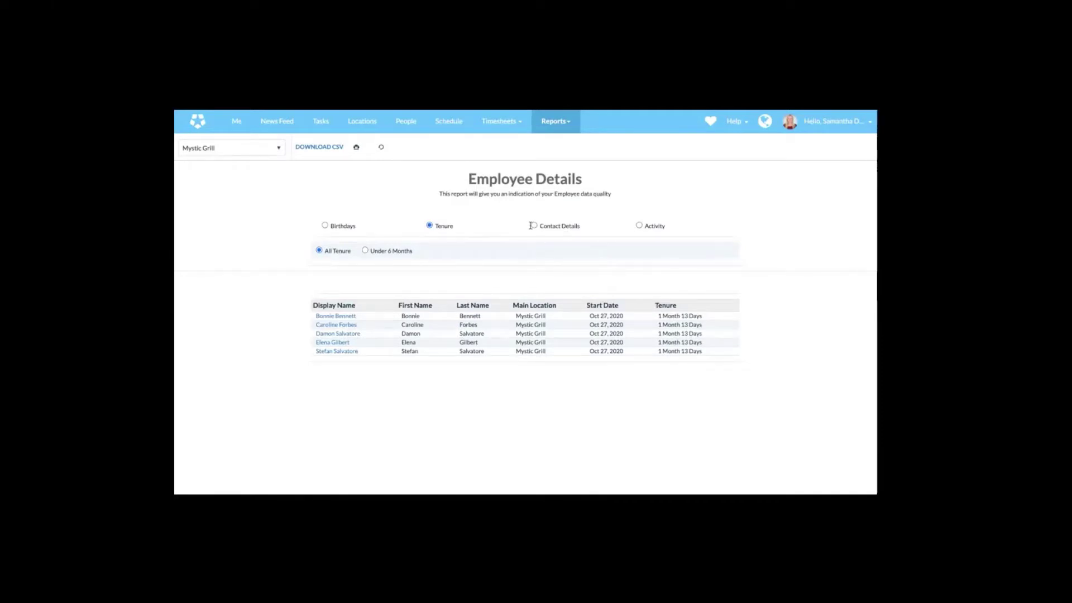
left_click(535, 226)
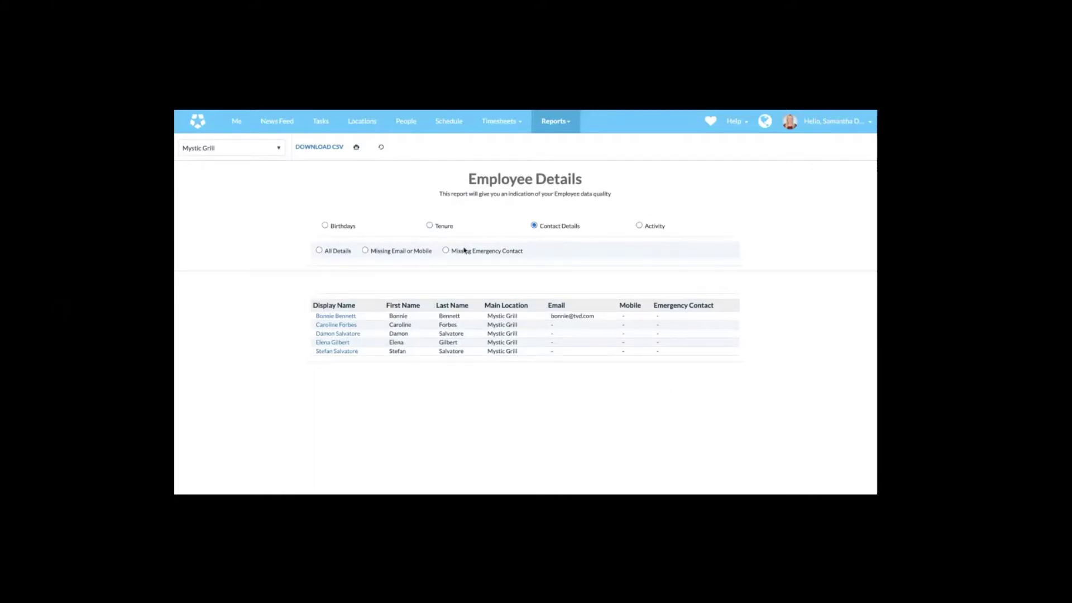
left_click(319, 251)
View the employees' Activity filtered to No Activity, then return to All Employees
left_click(639, 226)
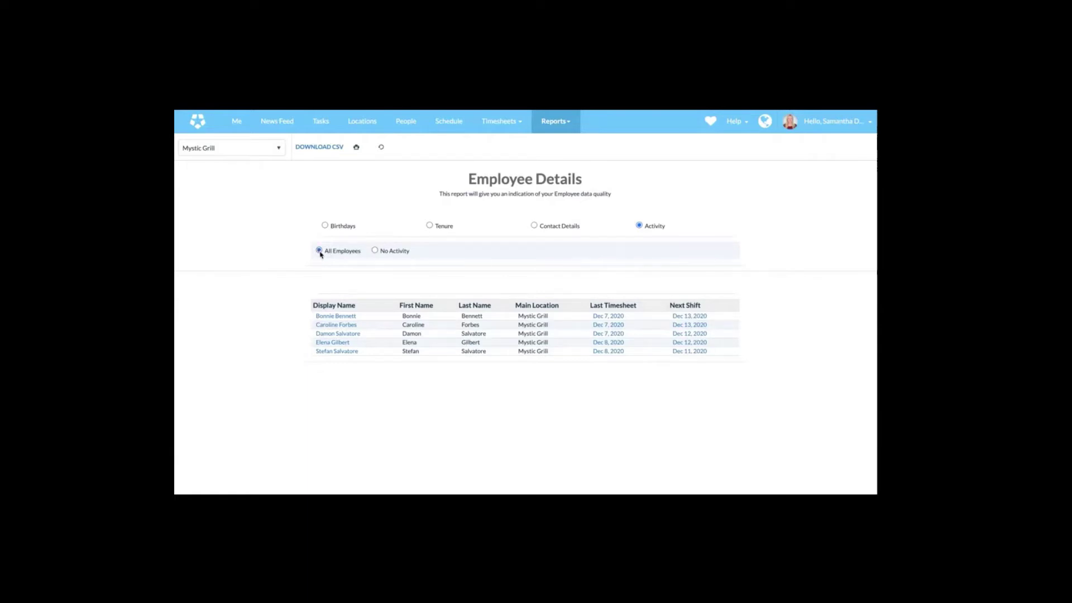
left_click(375, 251)
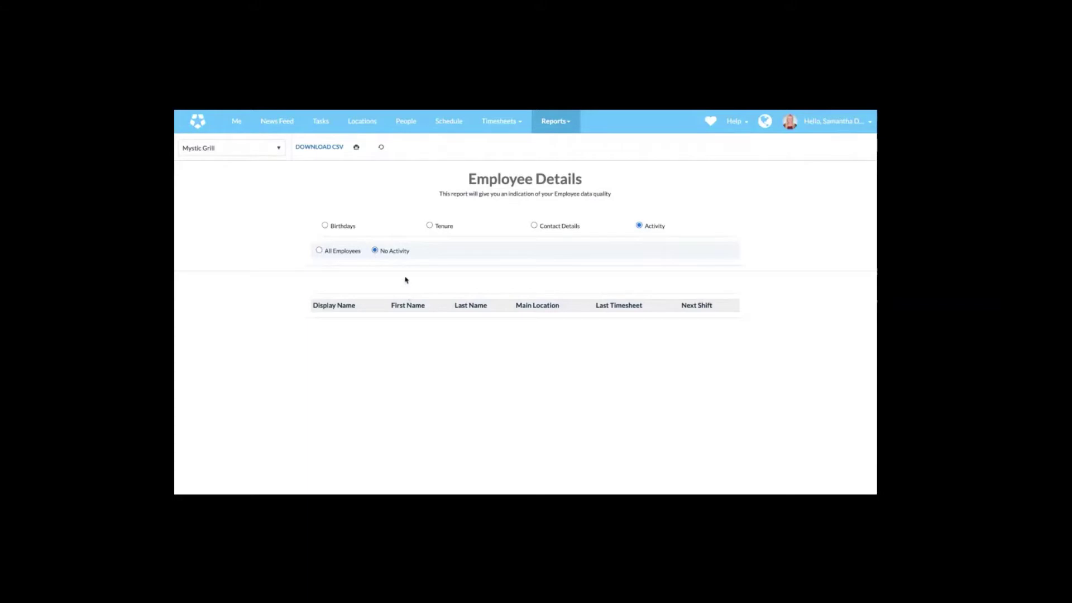
left_click(319, 250)
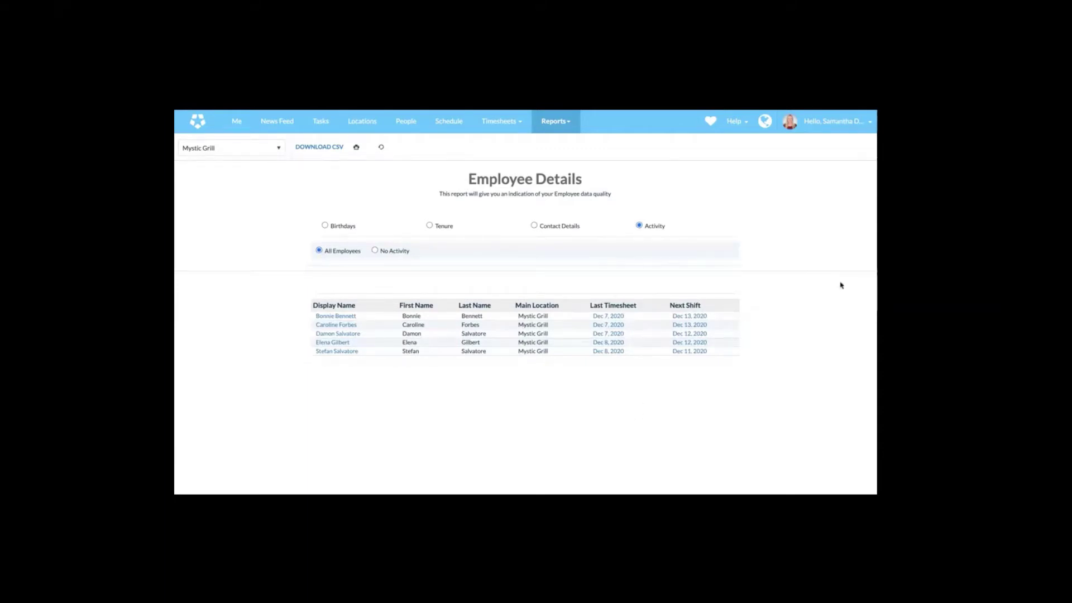
key("super+shift+5")
left_click(528, 481)
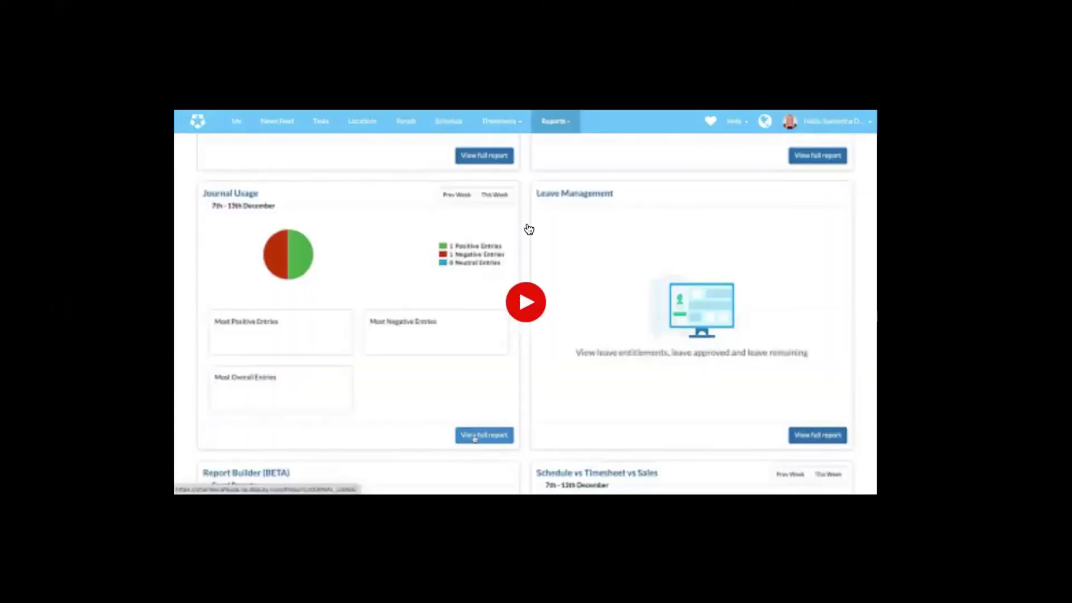
left_click(529, 228)
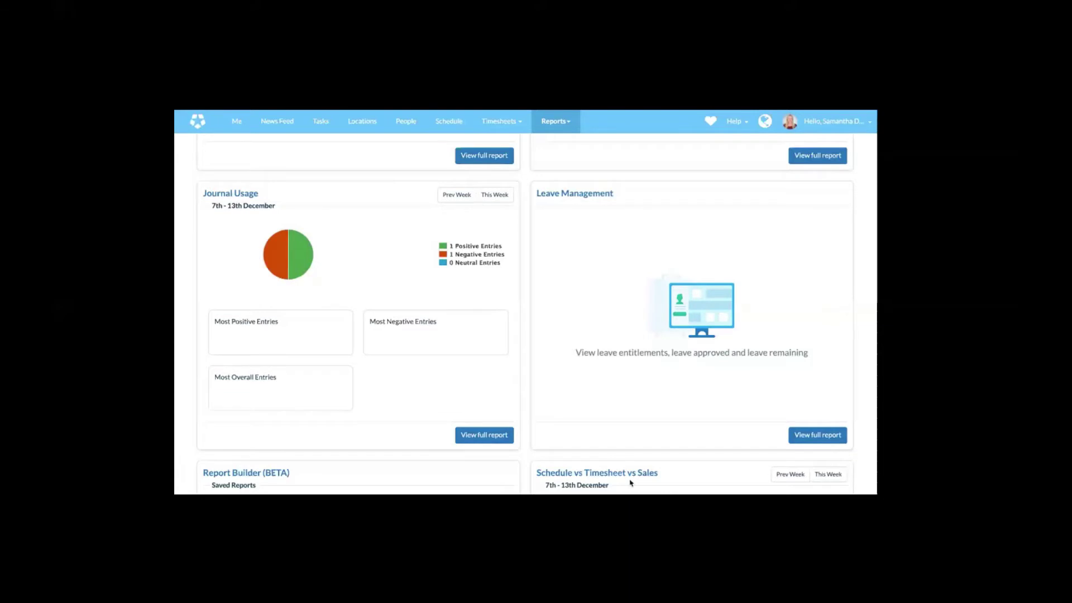
Open the full Journal Usage report and look at its date range selector without changing the period
left_click(474, 435)
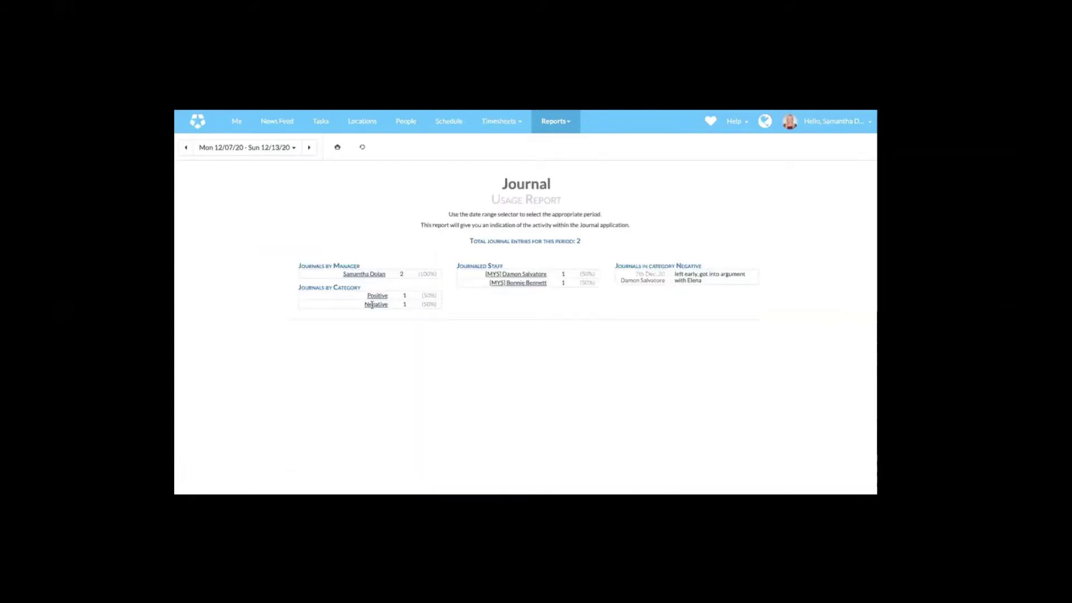
left_click(293, 151)
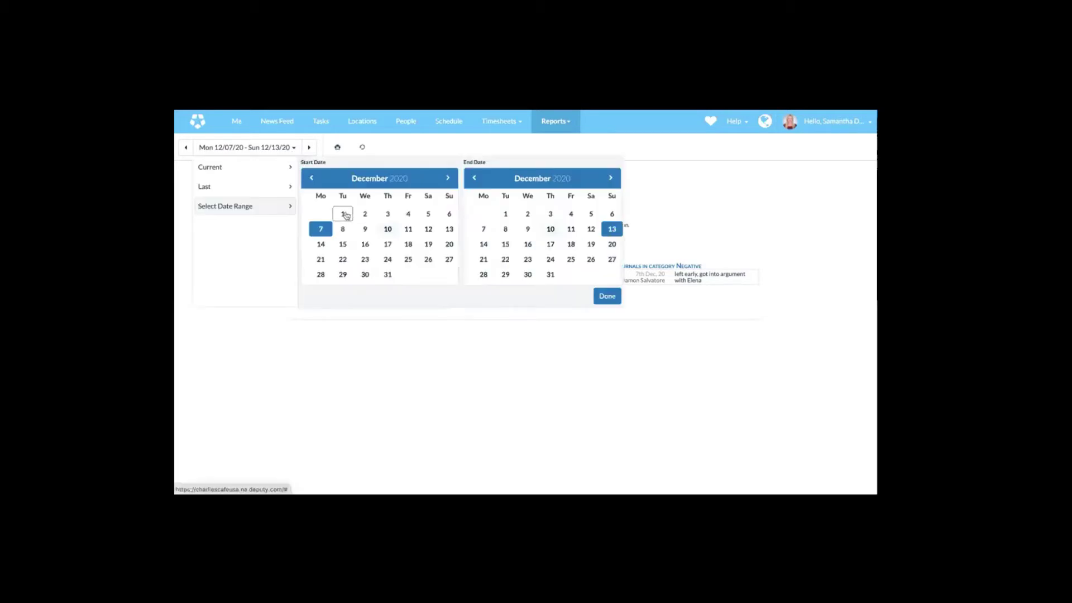
left_click(693, 153)
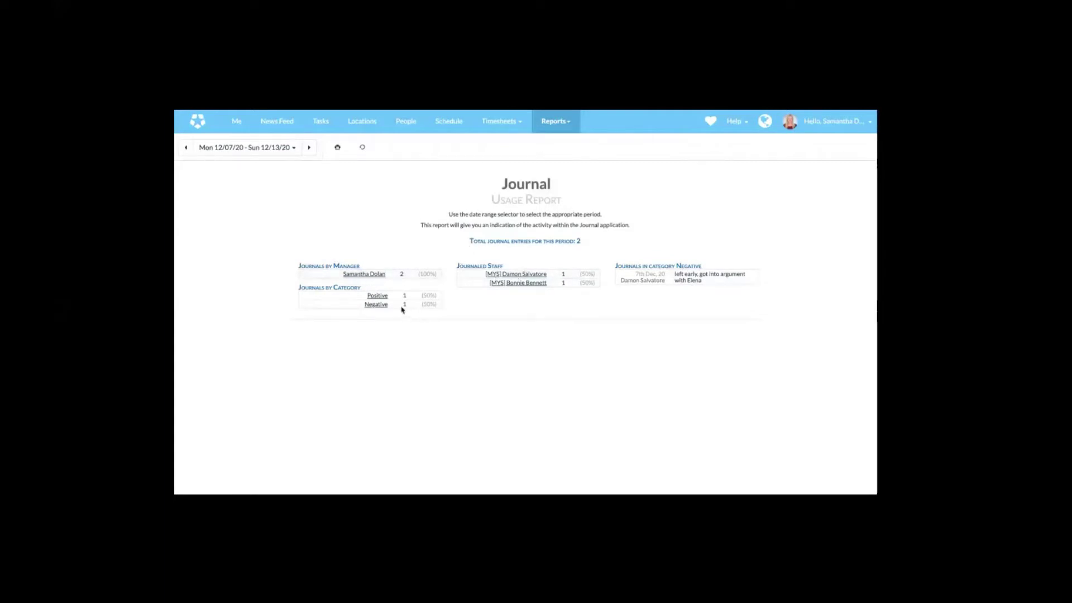
View the journal entries in the Positive and Negative categories, then those for the first journaled staff member and by the manager
left_click(378, 296)
left_click(381, 305)
left_click(519, 273)
left_click(370, 273)
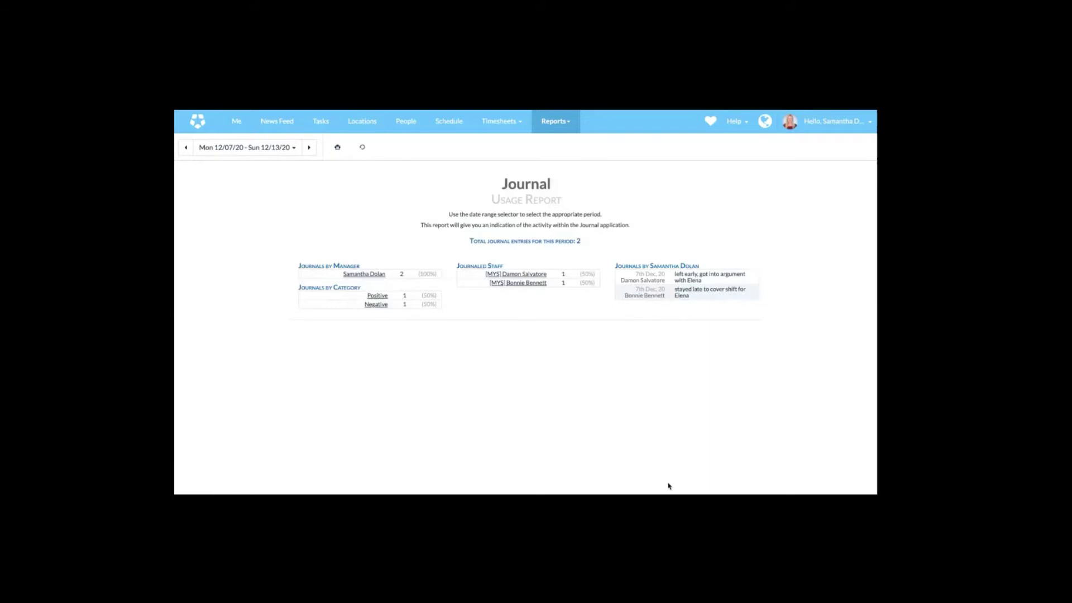
key("super+shift+5")
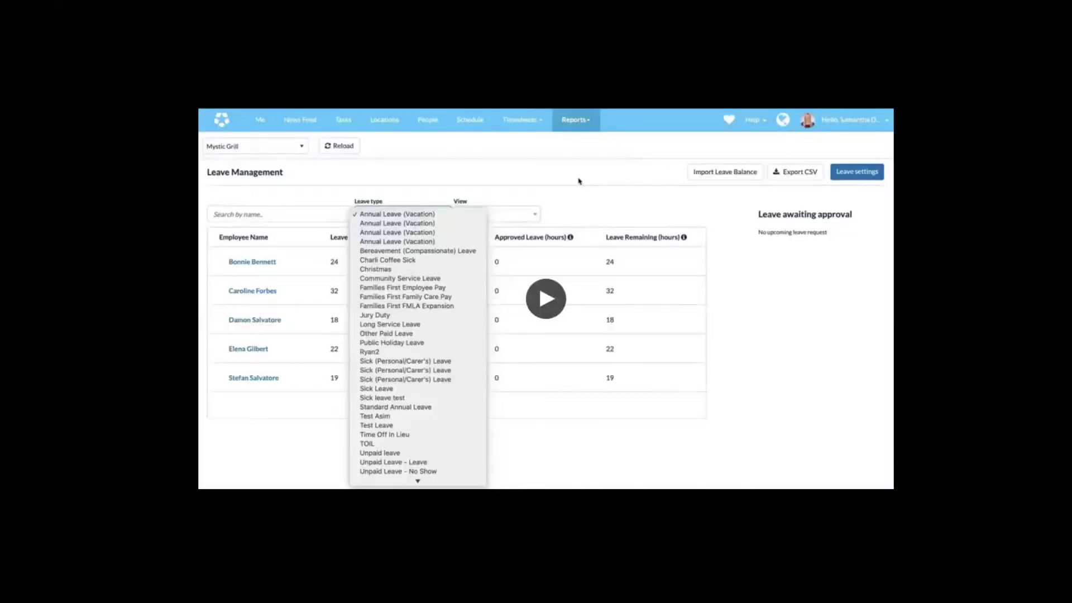
left_click(538, 283)
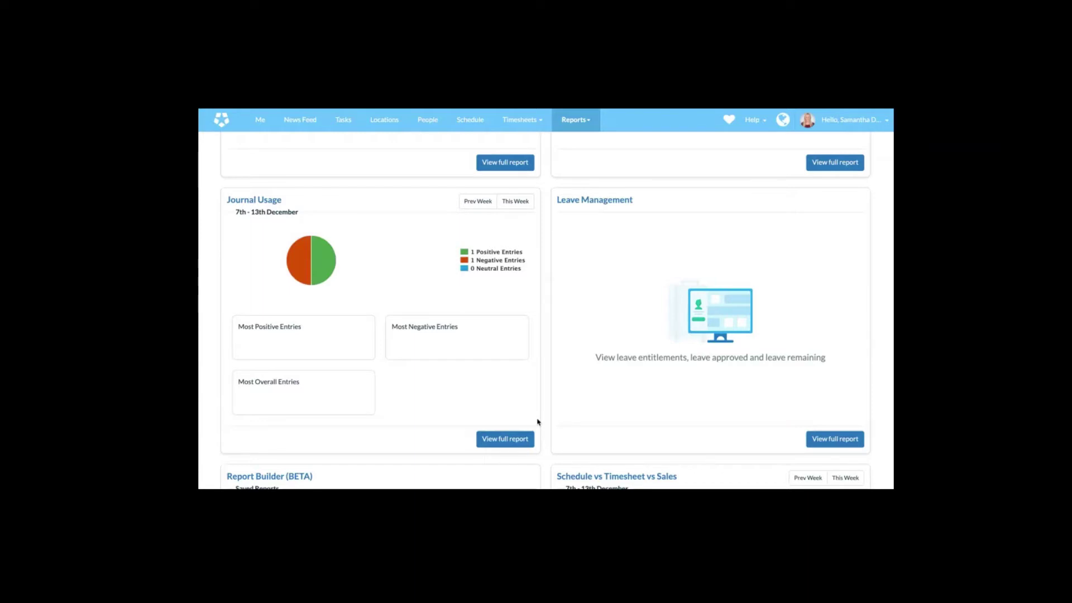
Open the full Leave Management report and look through the available locations, keeping Mystic Grill selected
left_click(820, 444)
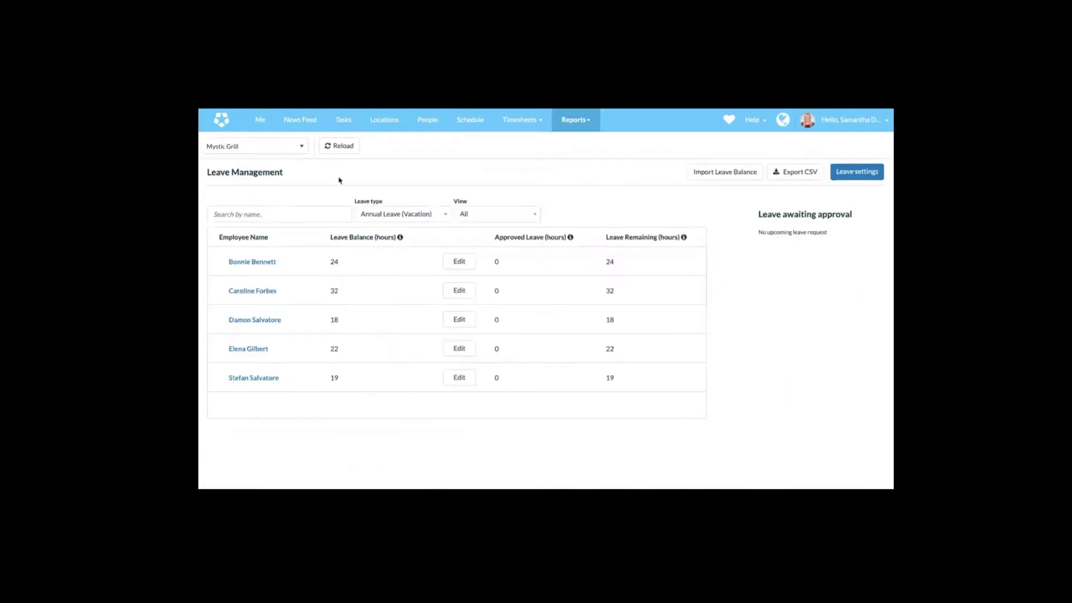
left_click(300, 147)
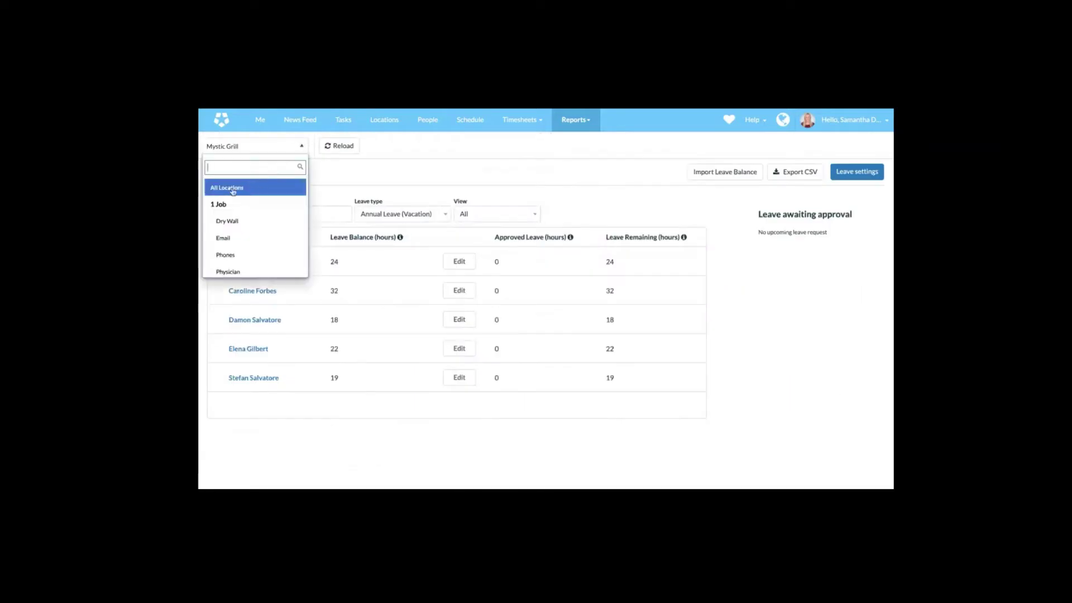
scroll(285, 216, "down", 1)
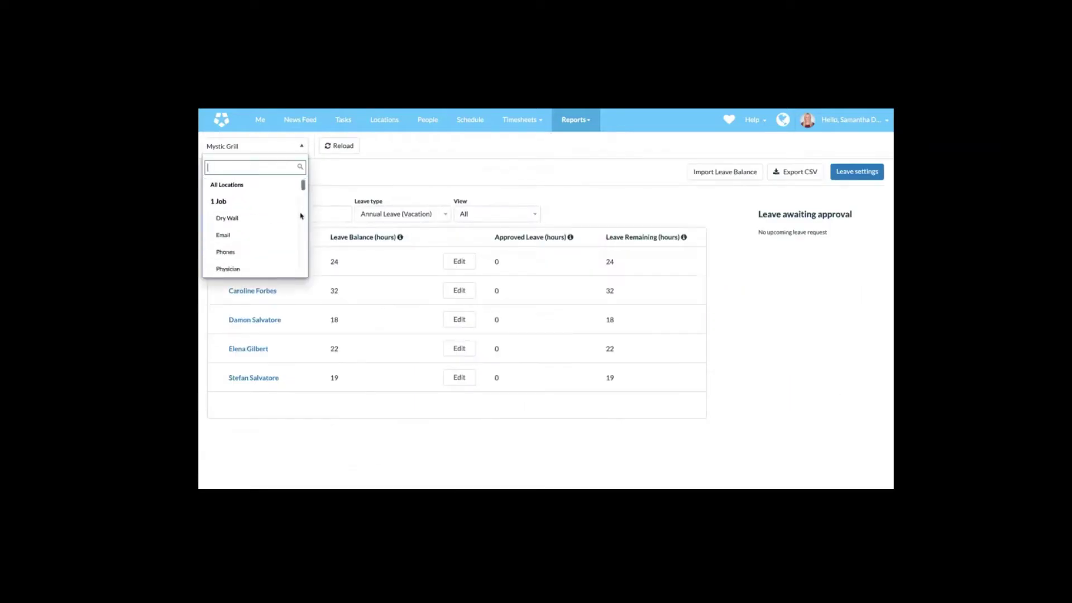
left_click(437, 145)
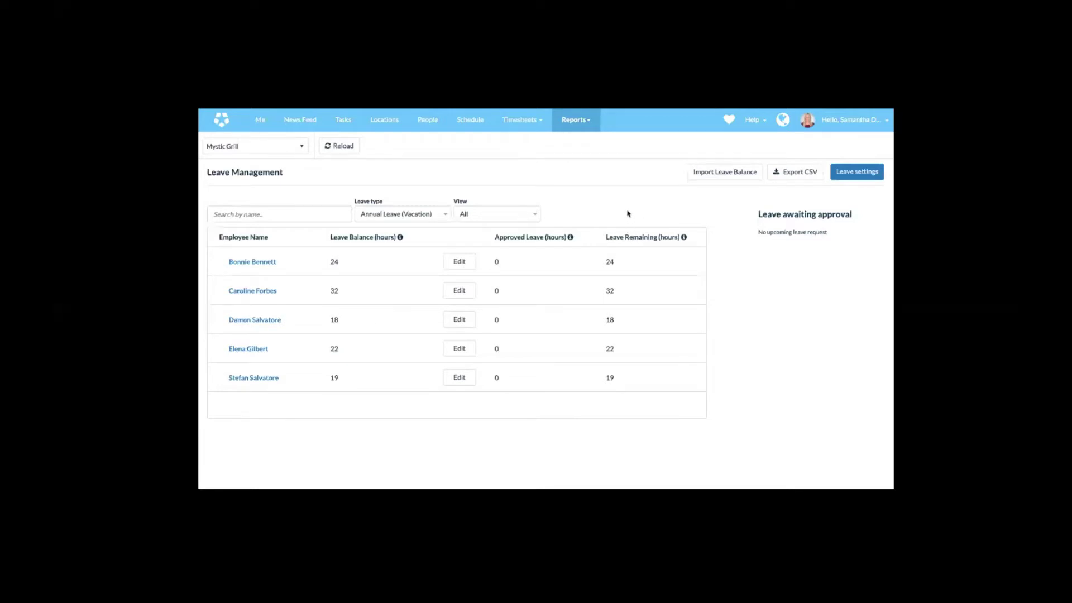
Look at the leave balance import options and the available leave types, keeping Annual Leave (Vacation) selected
left_click(715, 179)
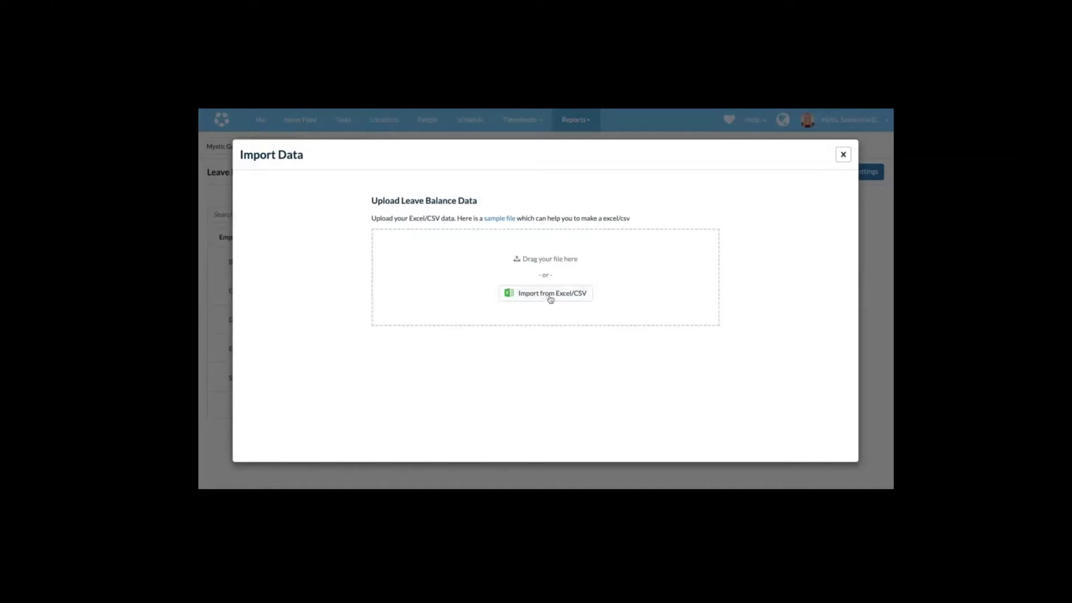
left_click(843, 156)
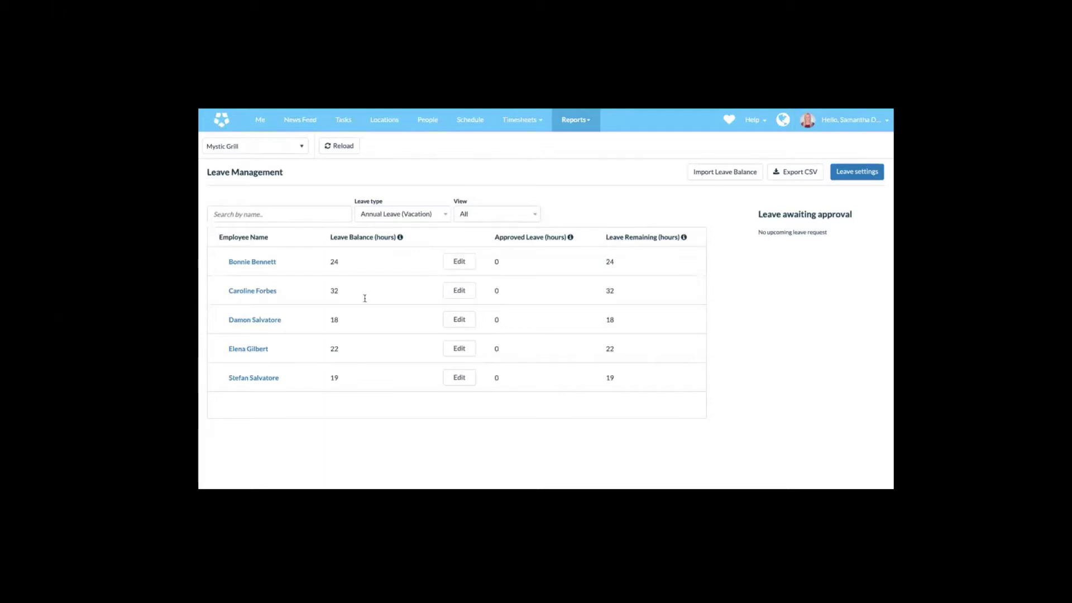
left_click(445, 215)
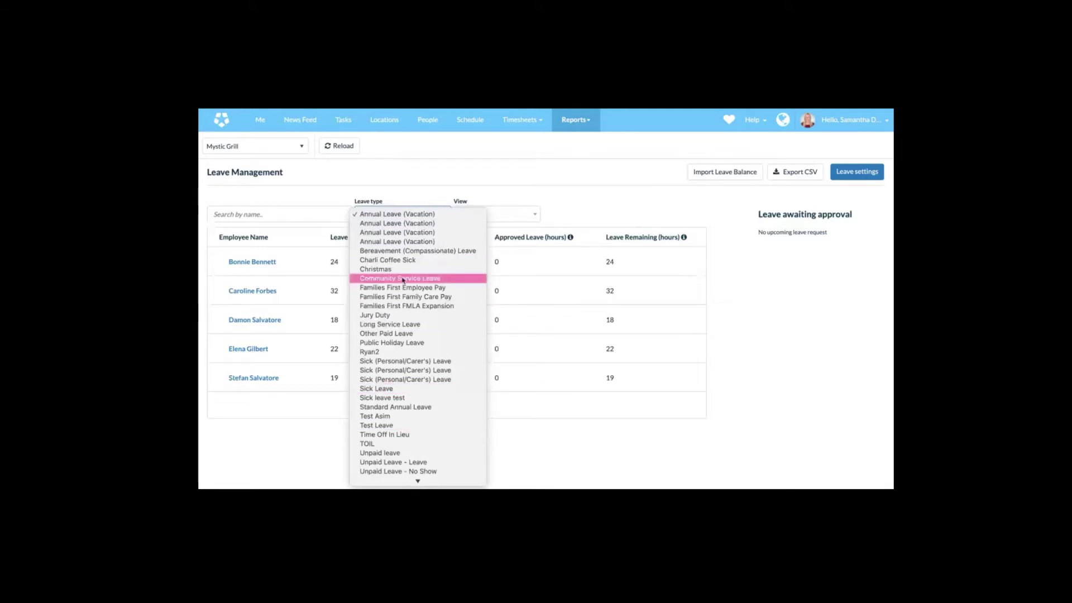
left_click(579, 182)
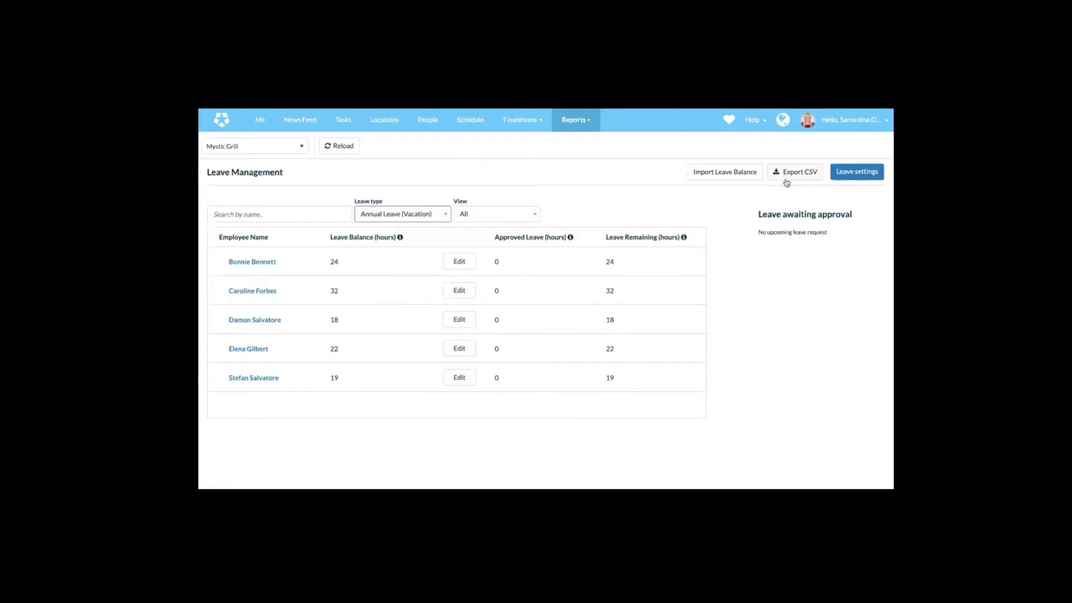
Open the leave settings, look through the list of leave rules, and close them again
left_click(843, 173)
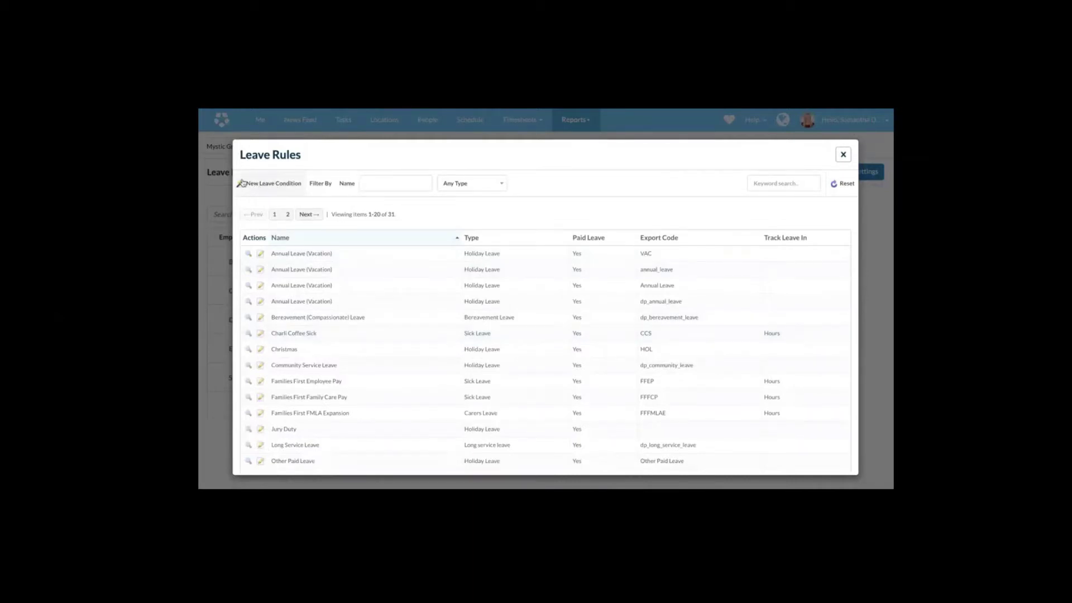
scroll(388, 281, "down", 1)
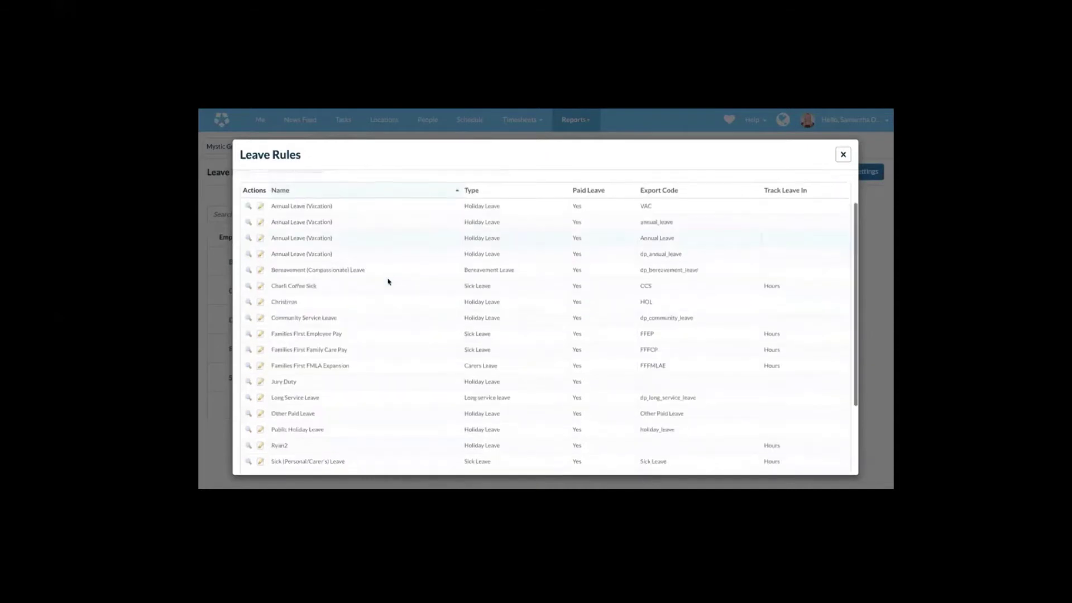
scroll(388, 281, "down", 2)
scroll(388, 281, "up", 2)
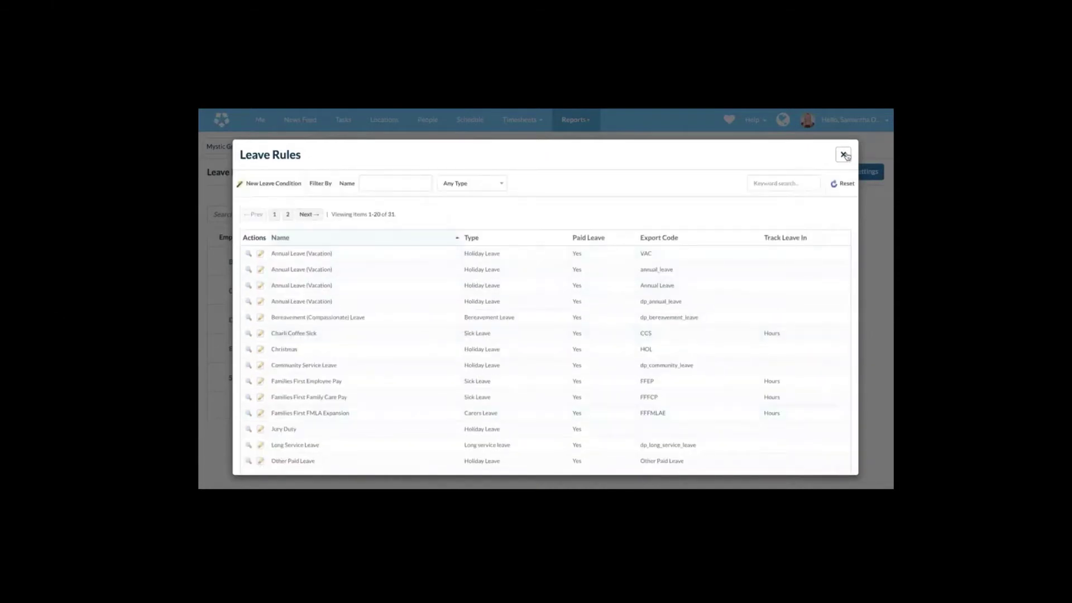
left_click(843, 155)
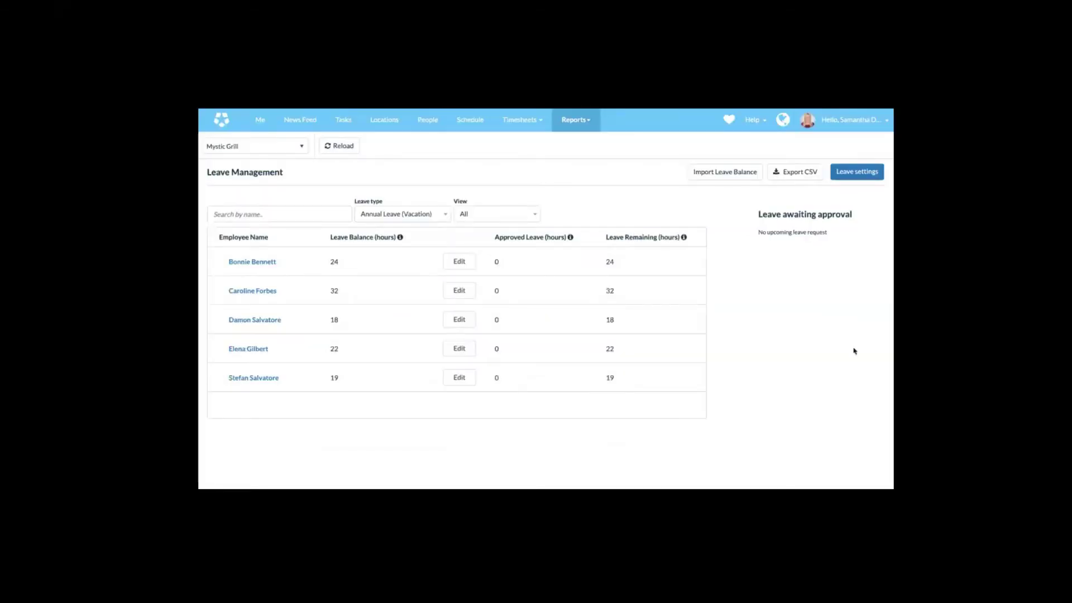
key("super+shift+5")
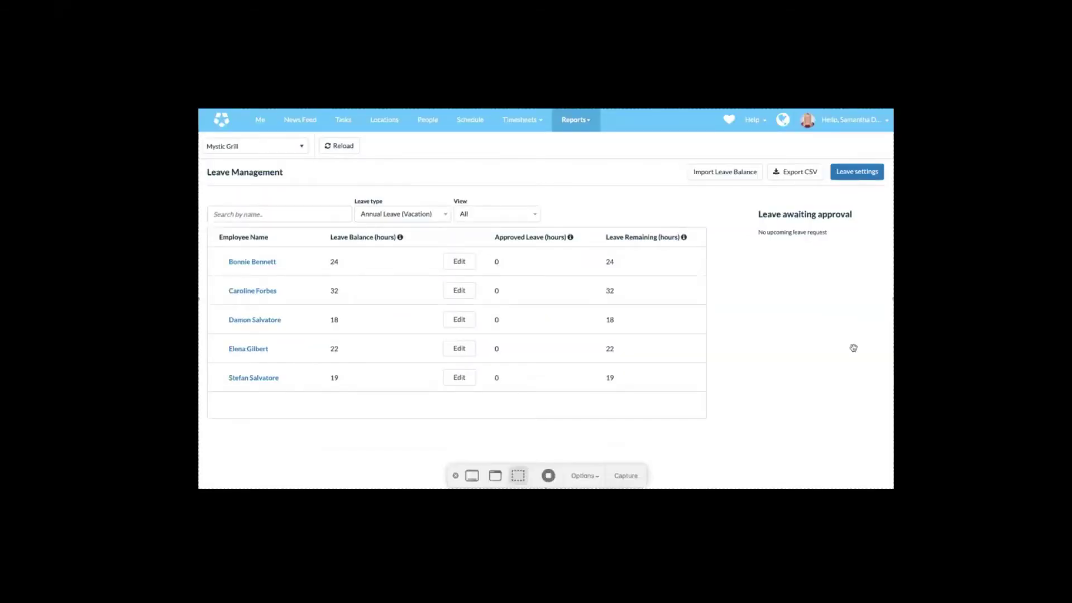
left_click(544, 478)
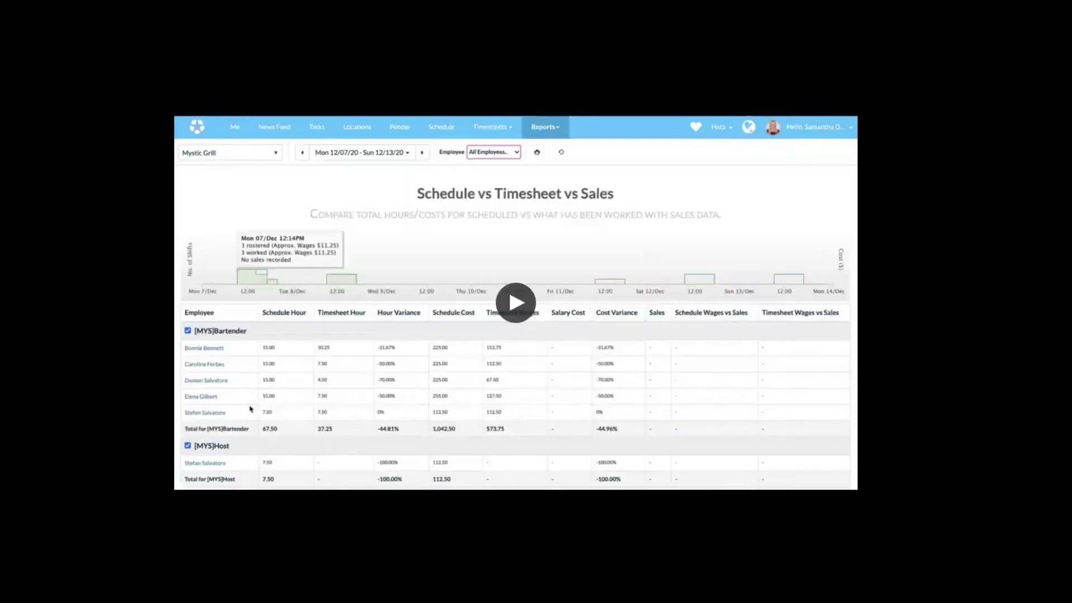
left_click(251, 408)
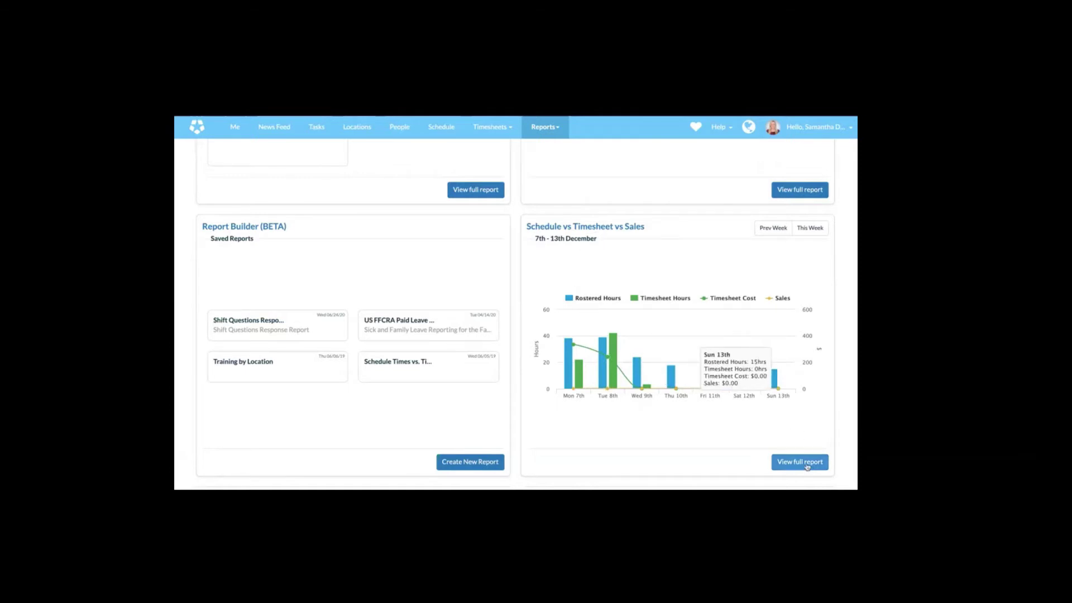
Open the full Schedule vs Timesheet vs Sales report and look at its location and employee filters, keeping Mystic Grill and all employees
left_click(804, 462)
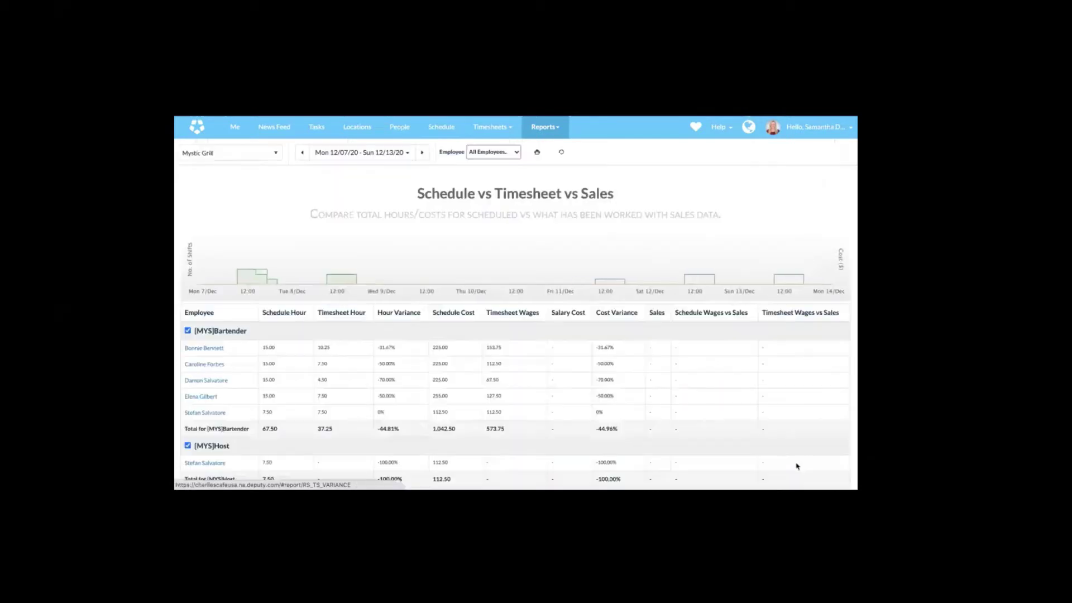
left_click(273, 153)
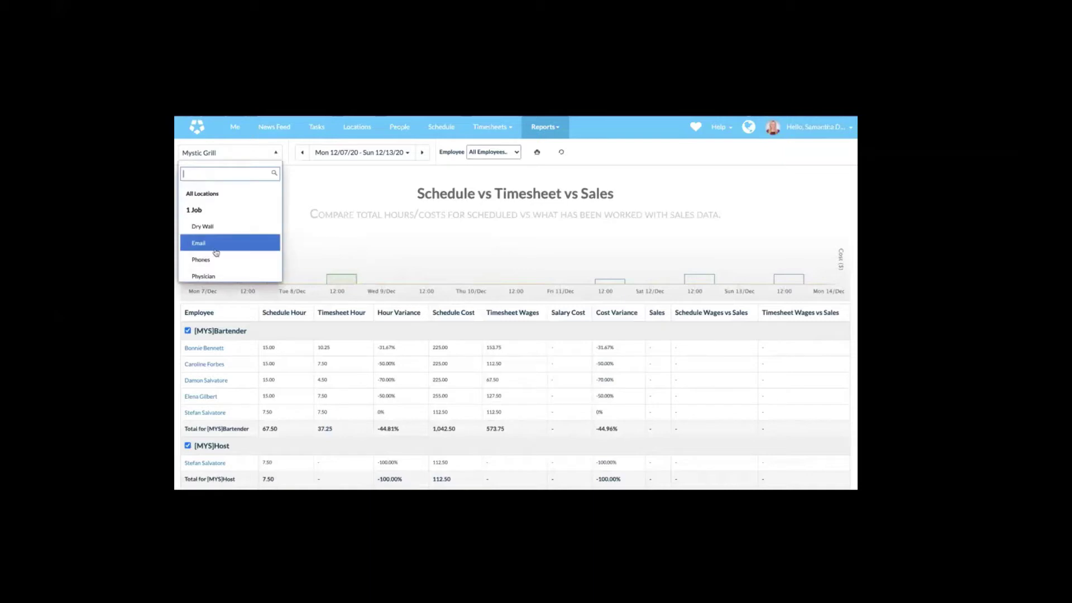
left_click(335, 183)
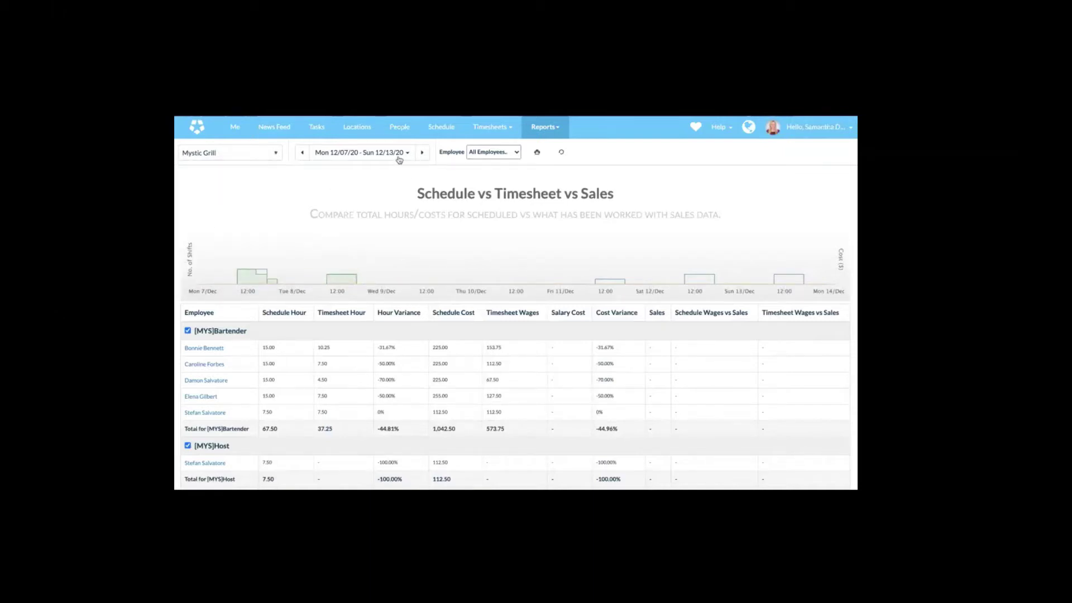
left_click(515, 155)
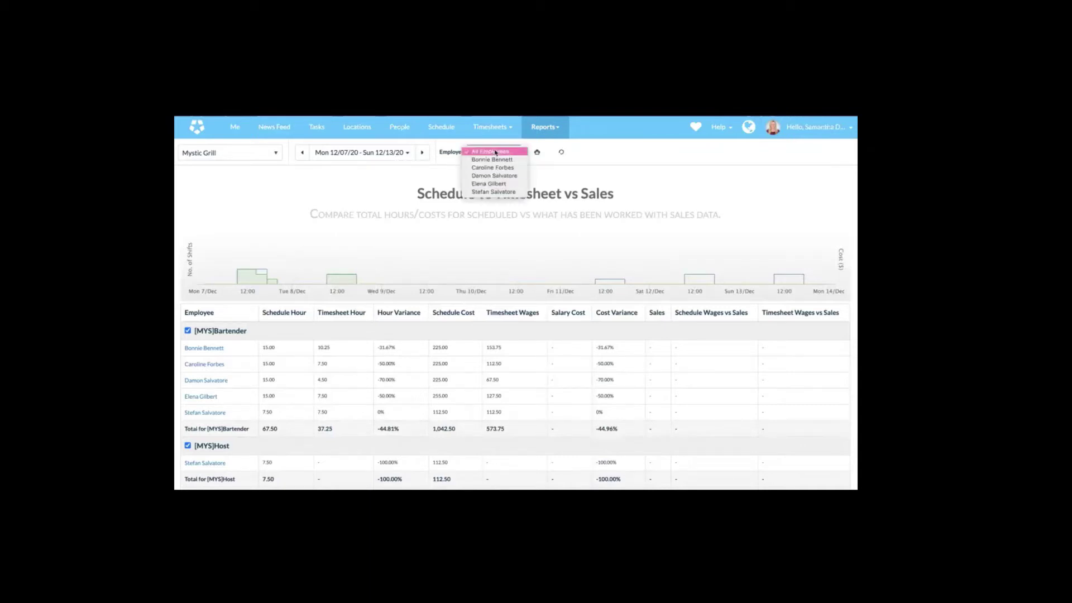
left_click(660, 178)
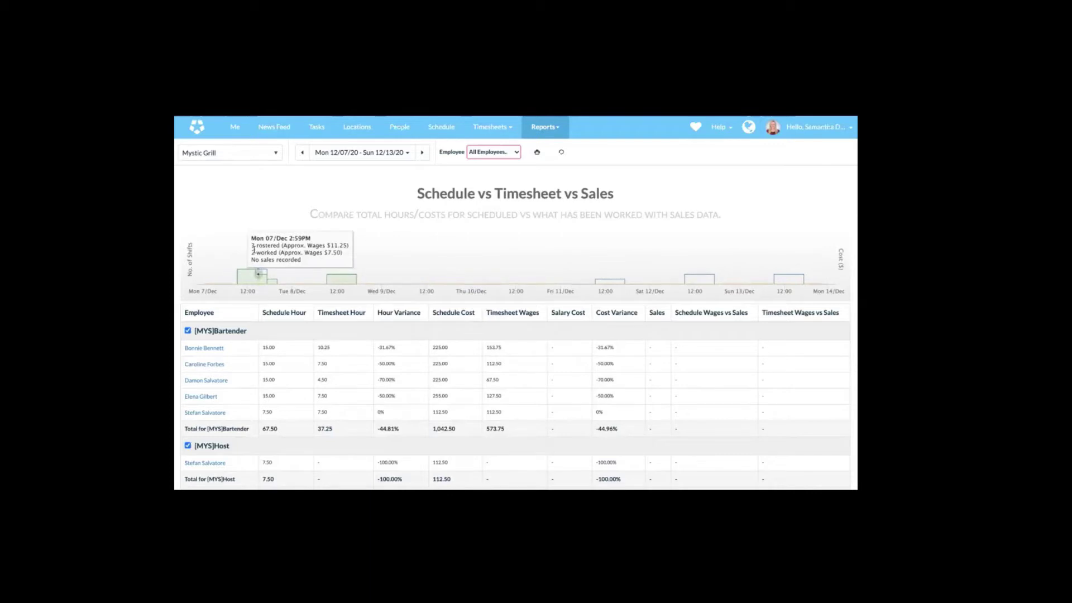
Examine the shift chart, the hour and cost variances per employee and area, and the grand total row
scroll(249, 409, "down", 1)
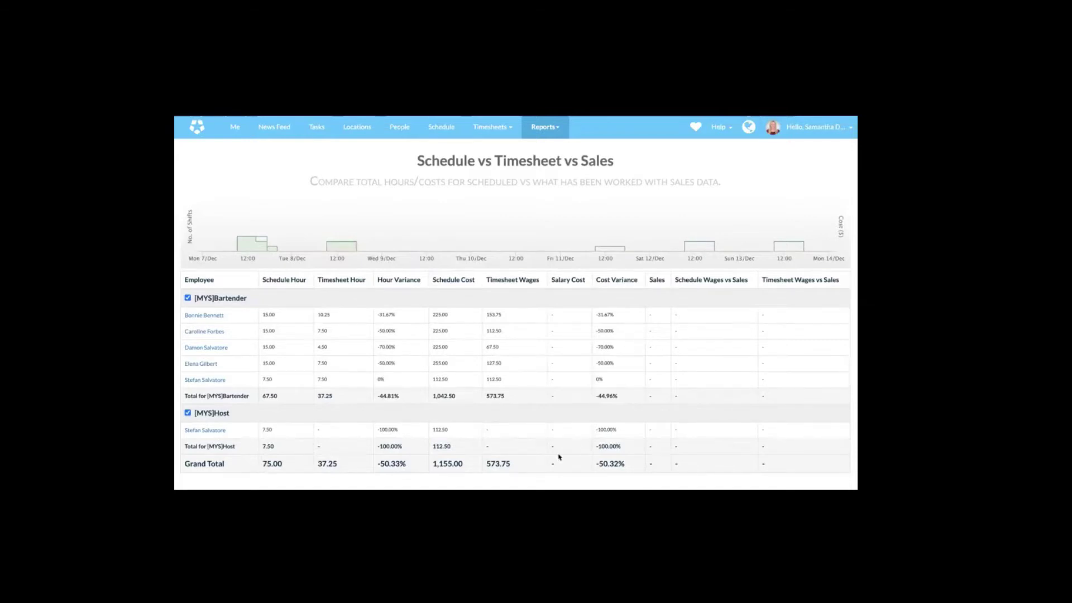
scroll(498, 436, "up", 1)
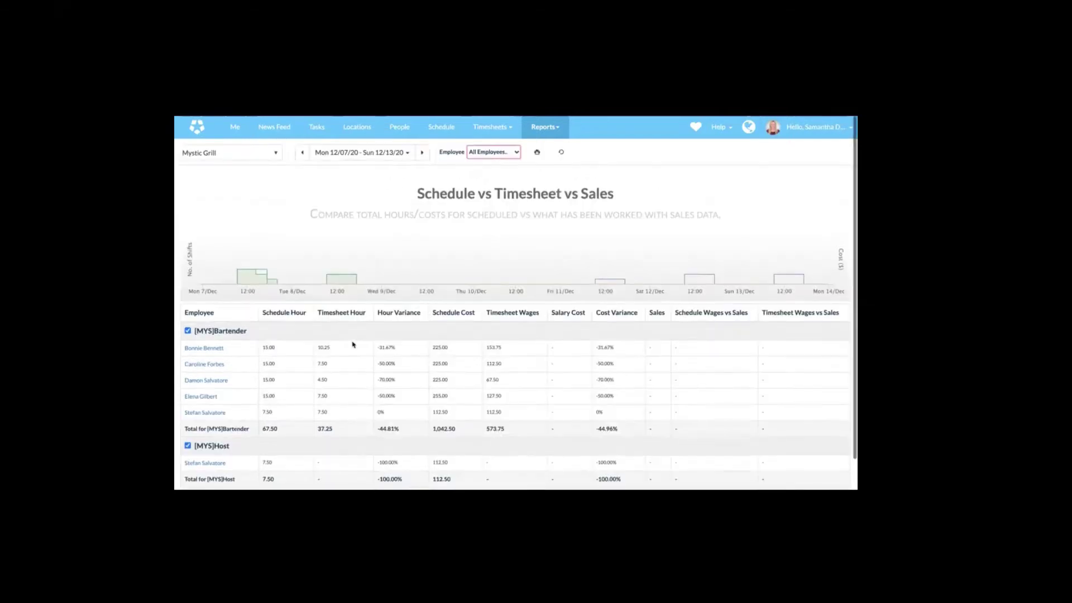
scroll(352, 344, "down", 1)
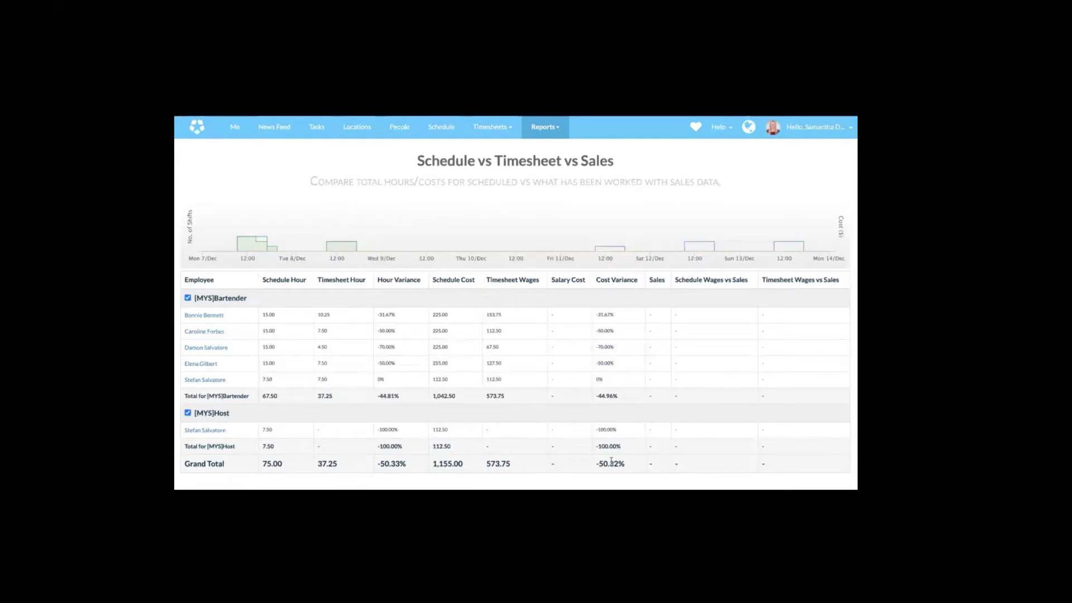
scroll(634, 251, "up", 1)
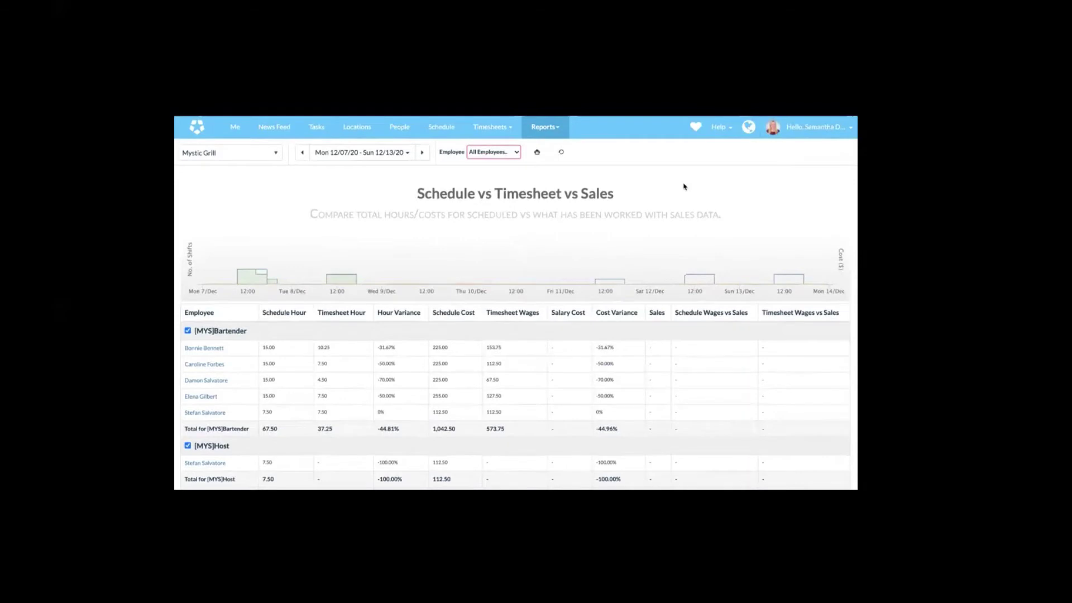
key("super+shift+5")
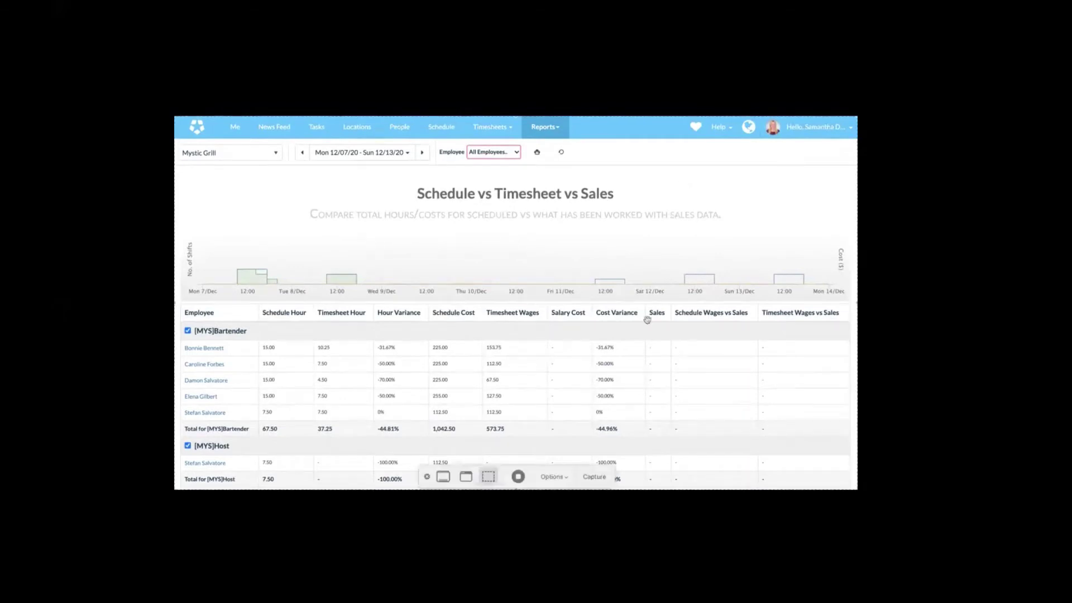
left_click(518, 483)
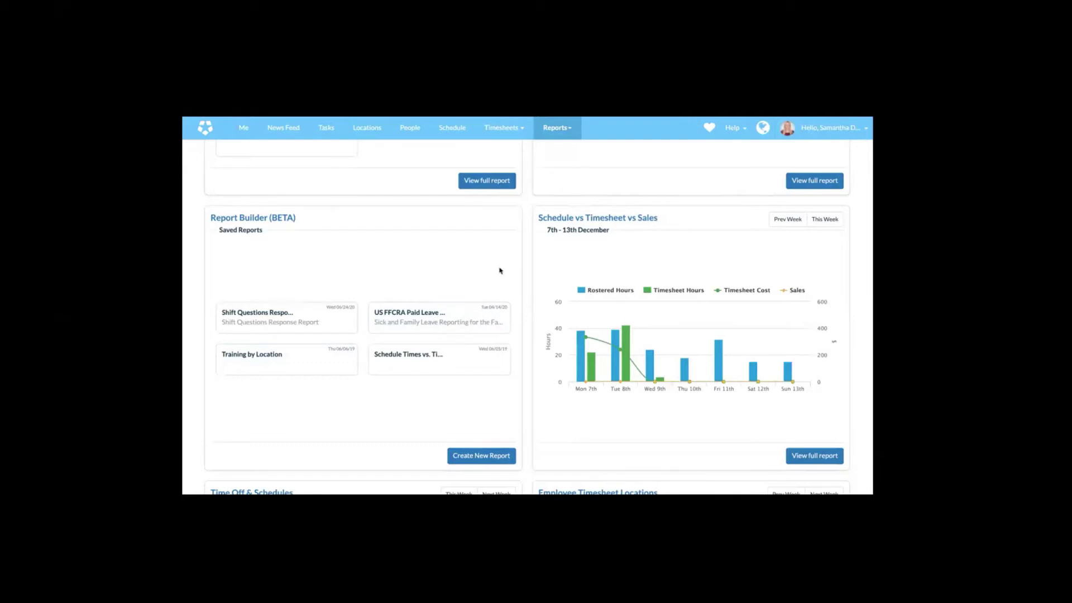
Create a new report in the Report Builder from the pre-built Timesheet template
left_click(465, 456)
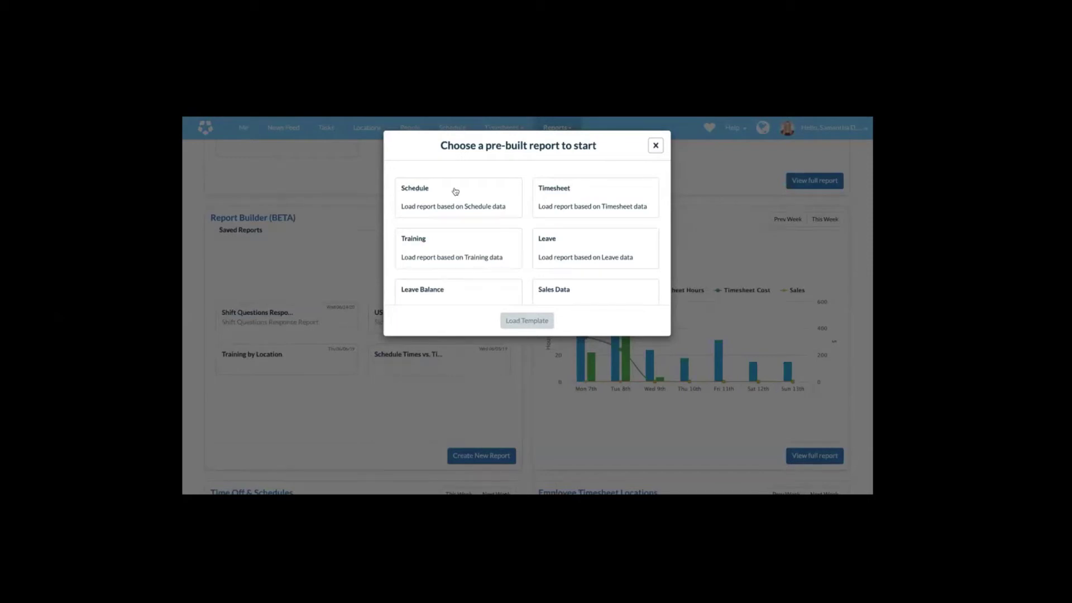
left_click(595, 192)
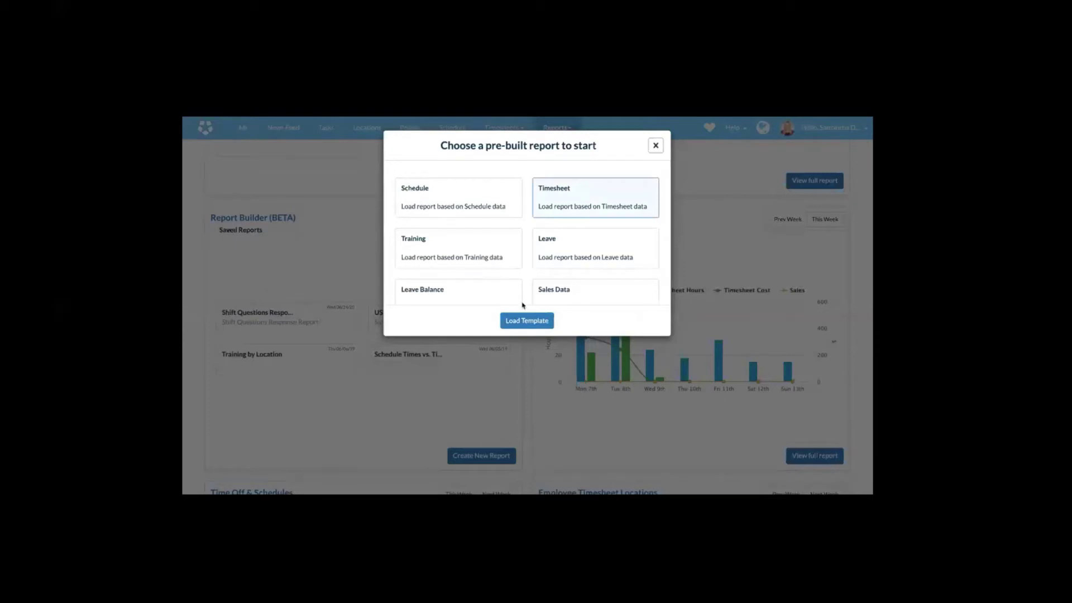
left_click(523, 321)
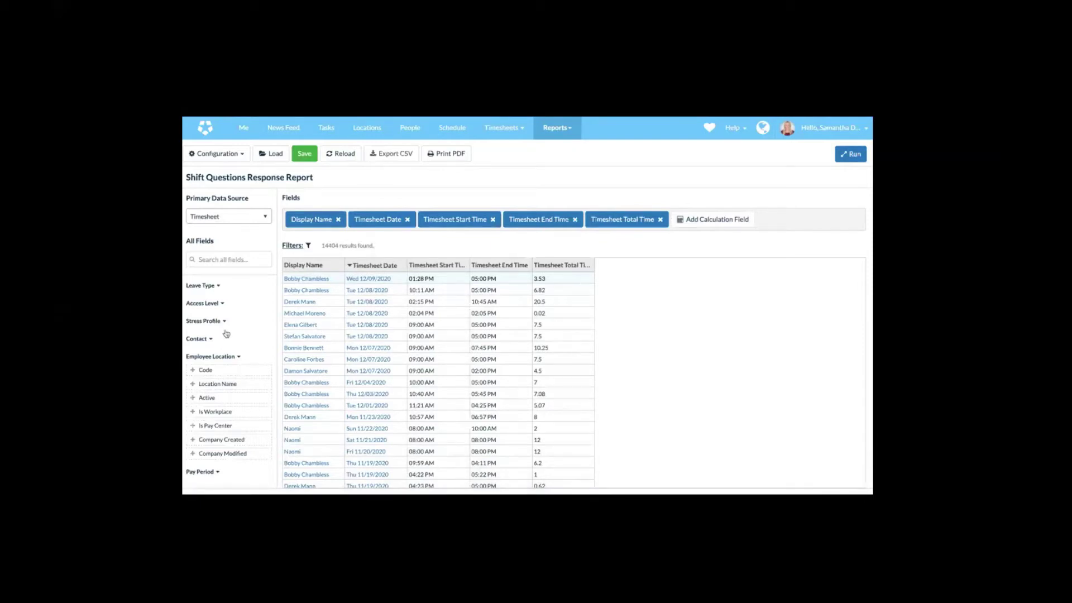
Add the Timesheet Cost field from the Timesheet group to the report
scroll(224, 337, "up", 3)
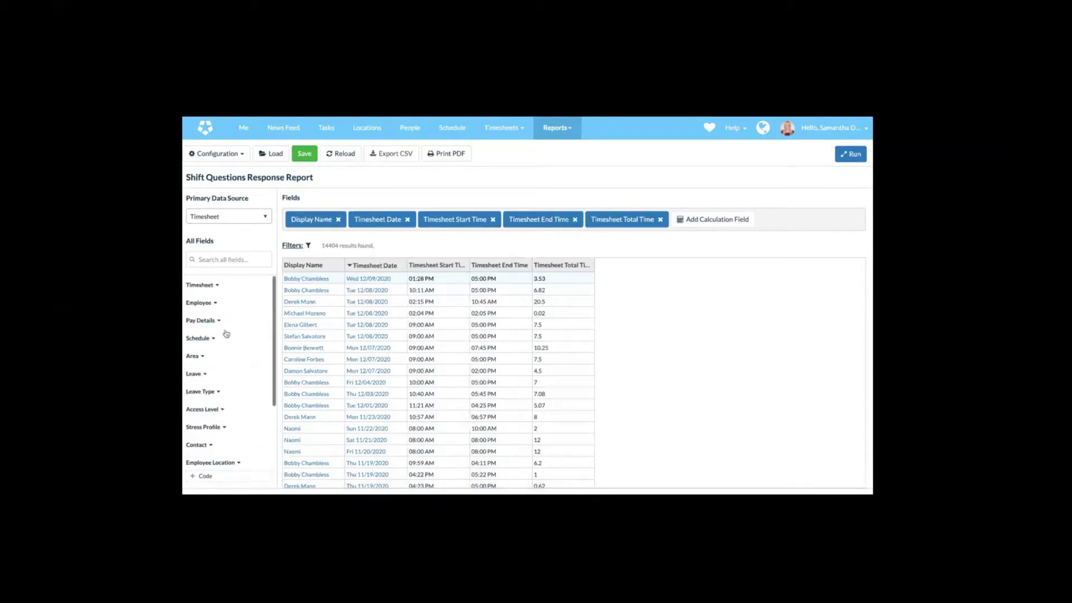
left_click(220, 289)
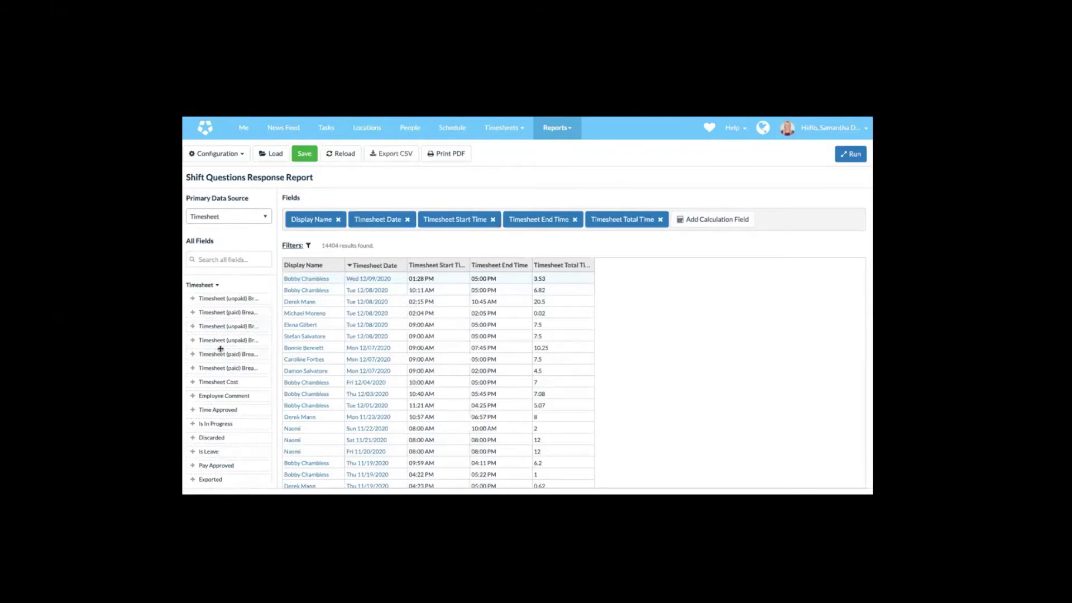
left_click_drag(205, 382, 531, 227)
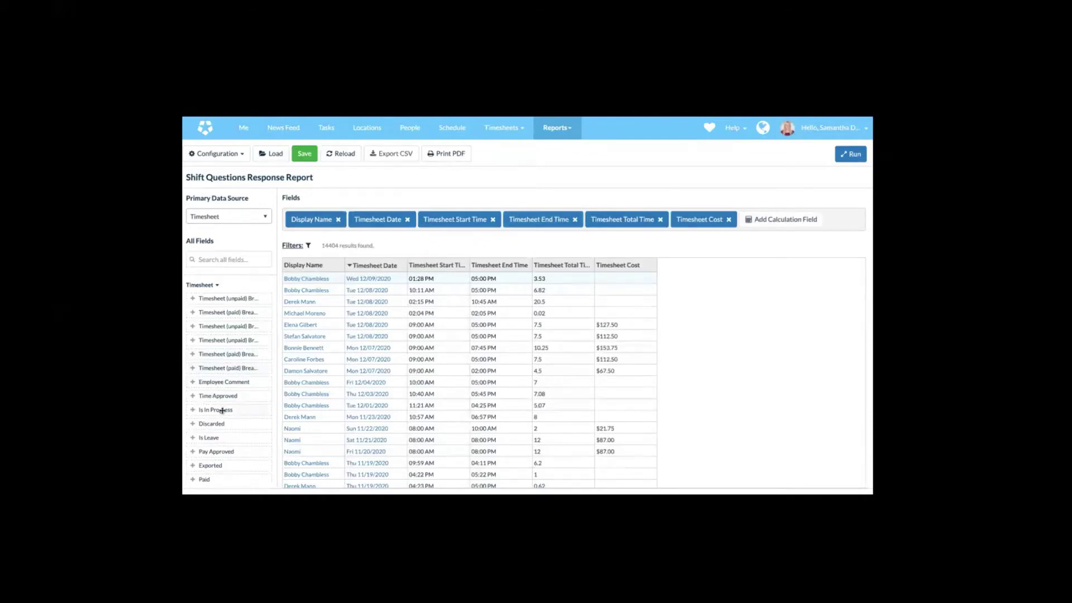
Add the Validation Flag and Pay Approved fields from the Timesheet group to the report
scroll(221, 409, "down", 3)
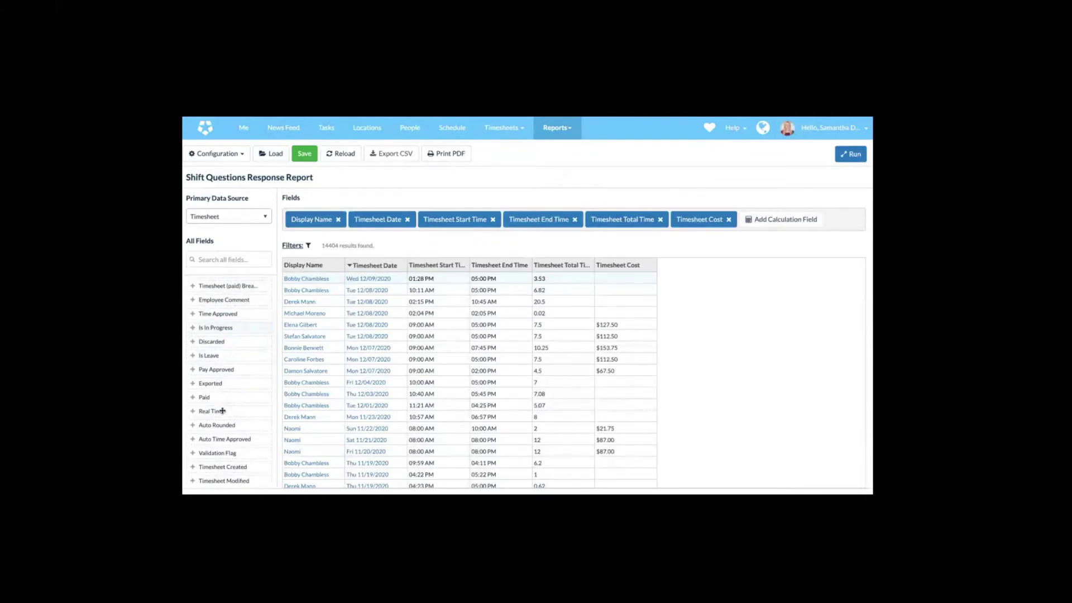
scroll(222, 411, "down", 1)
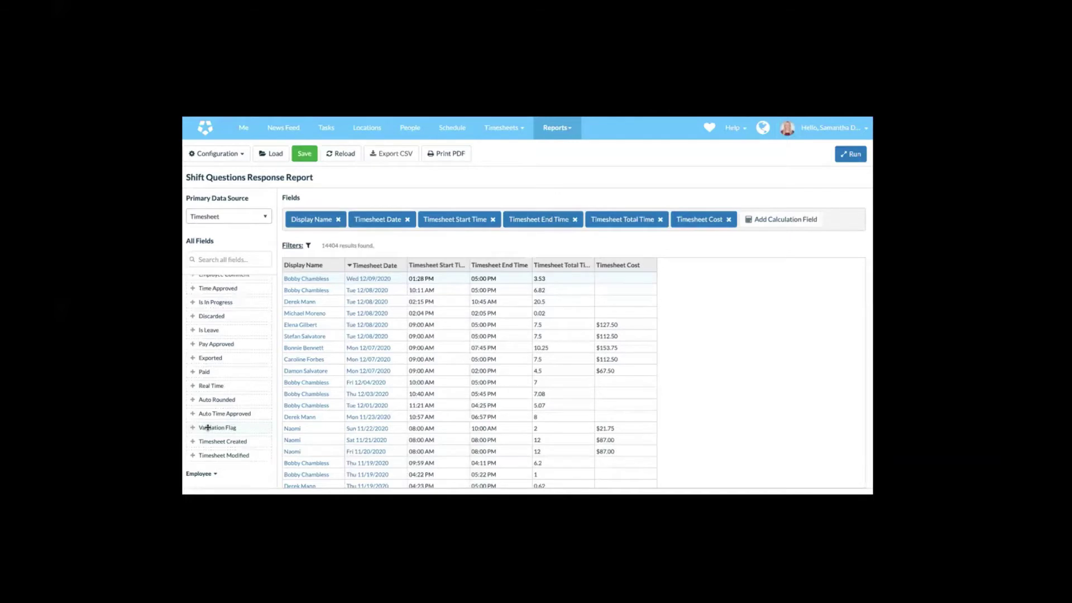
left_click_drag(209, 428, 643, 226)
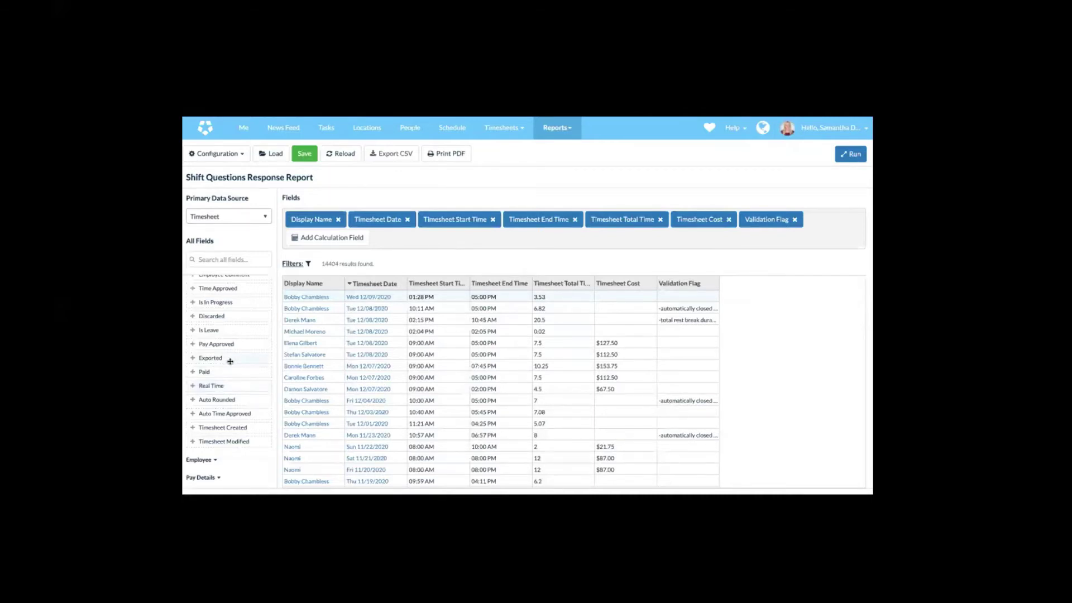
left_click(193, 344)
left_click(554, 237)
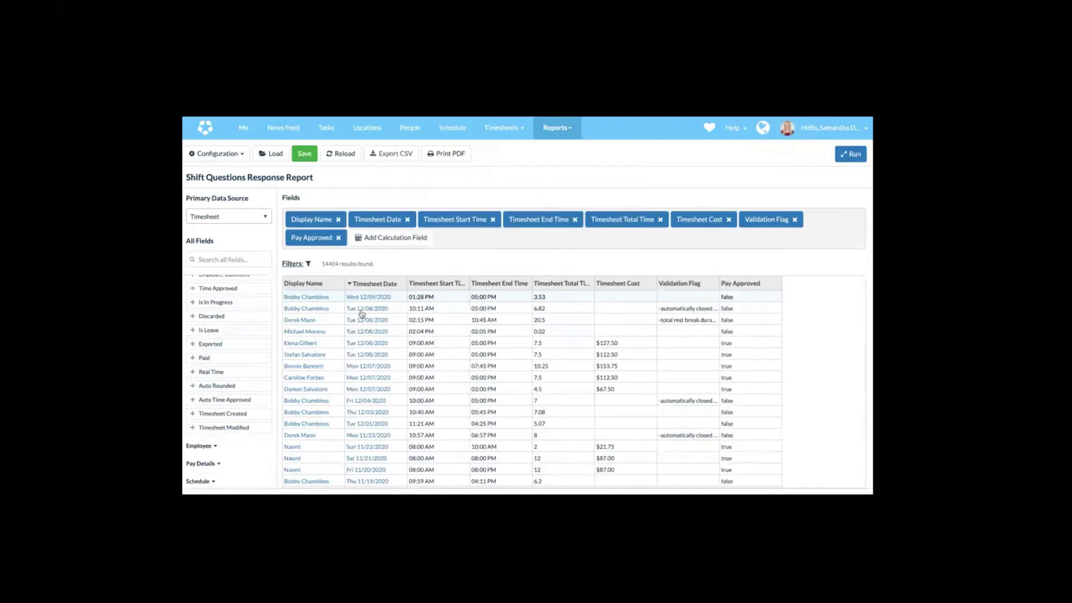
Collapse the Timesheet field group and add the Location Name field from the Employee Location group to the report
scroll(222, 399, "down", 5)
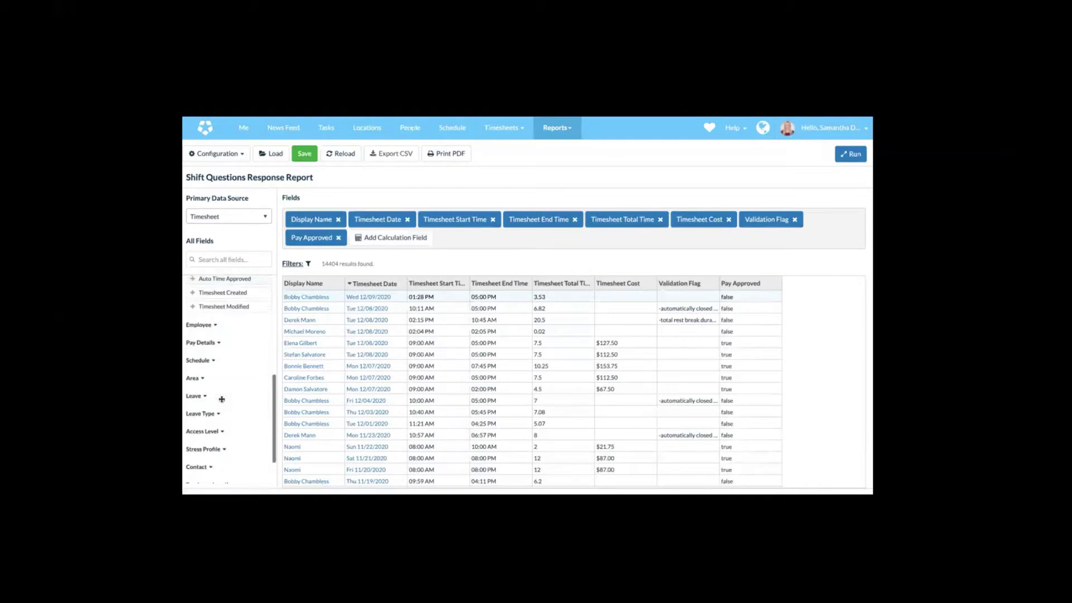
scroll(222, 399, "up", 10)
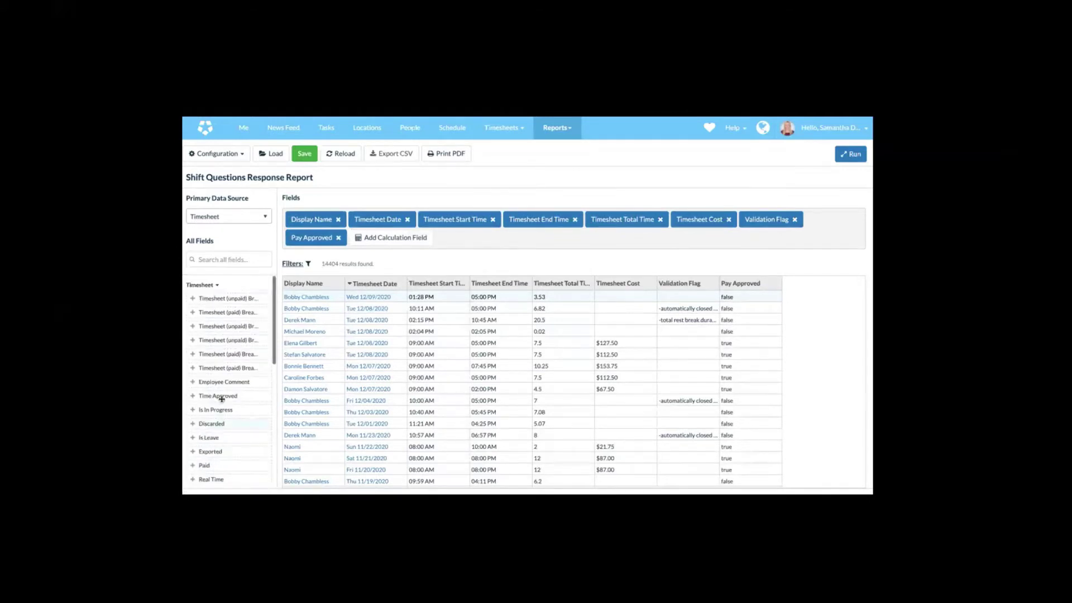
left_click(217, 285)
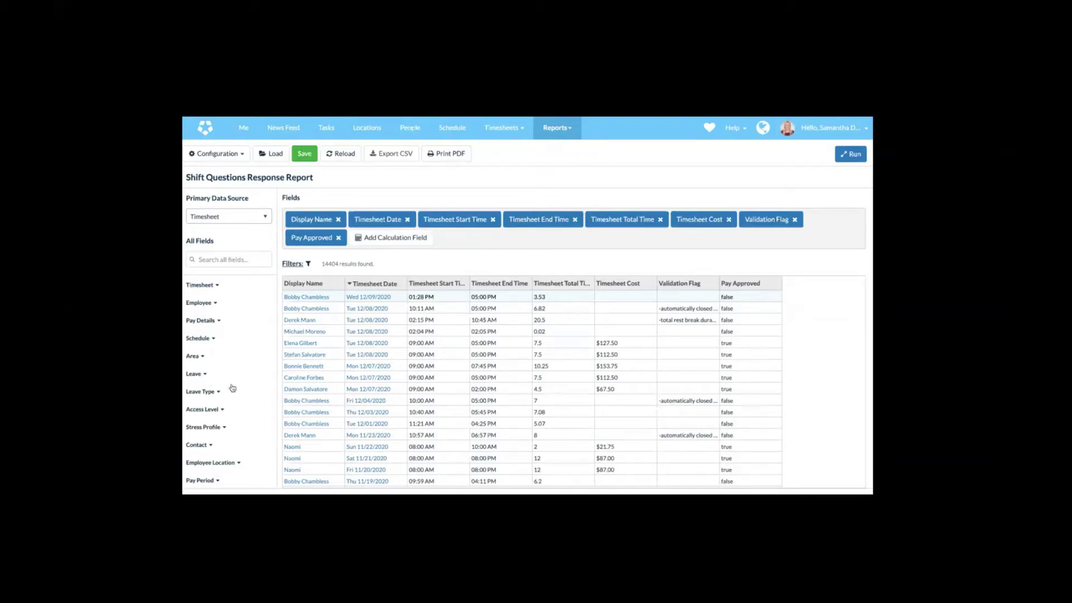
scroll(233, 387, "down", 1)
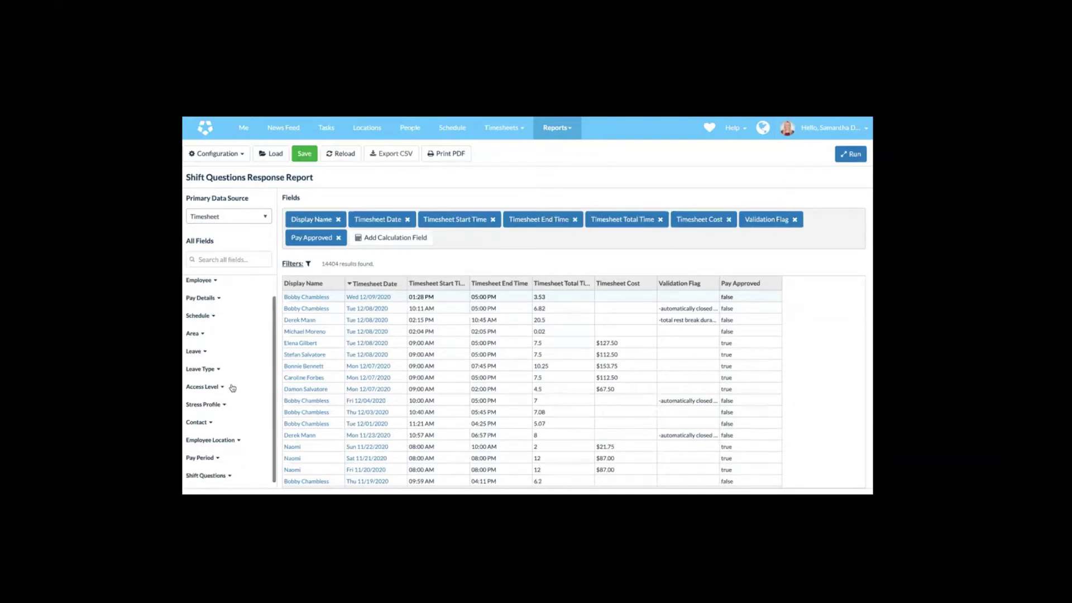
left_click(239, 443)
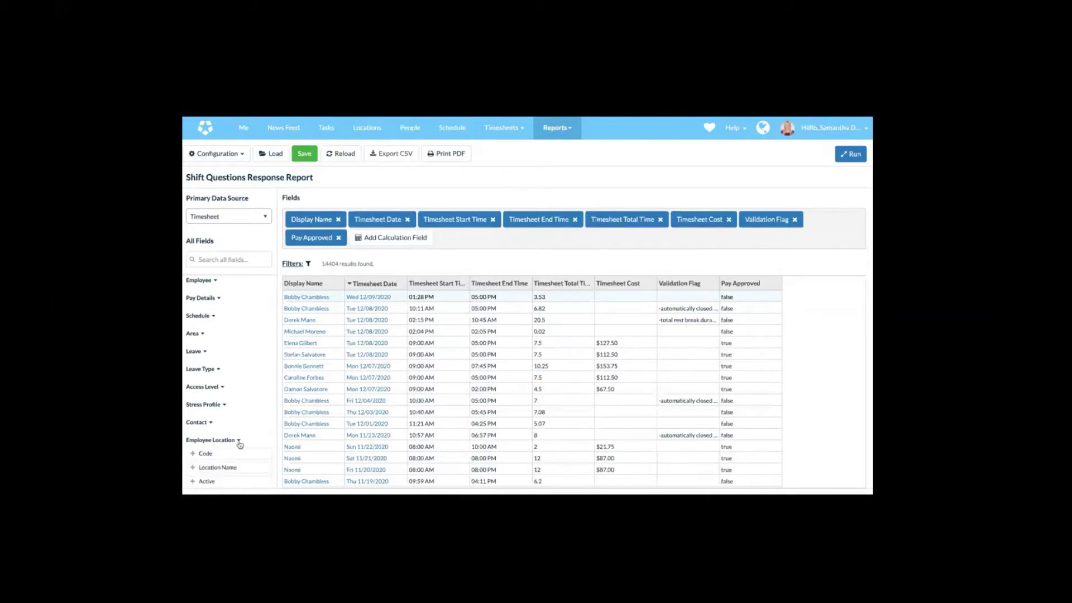
left_click(193, 468)
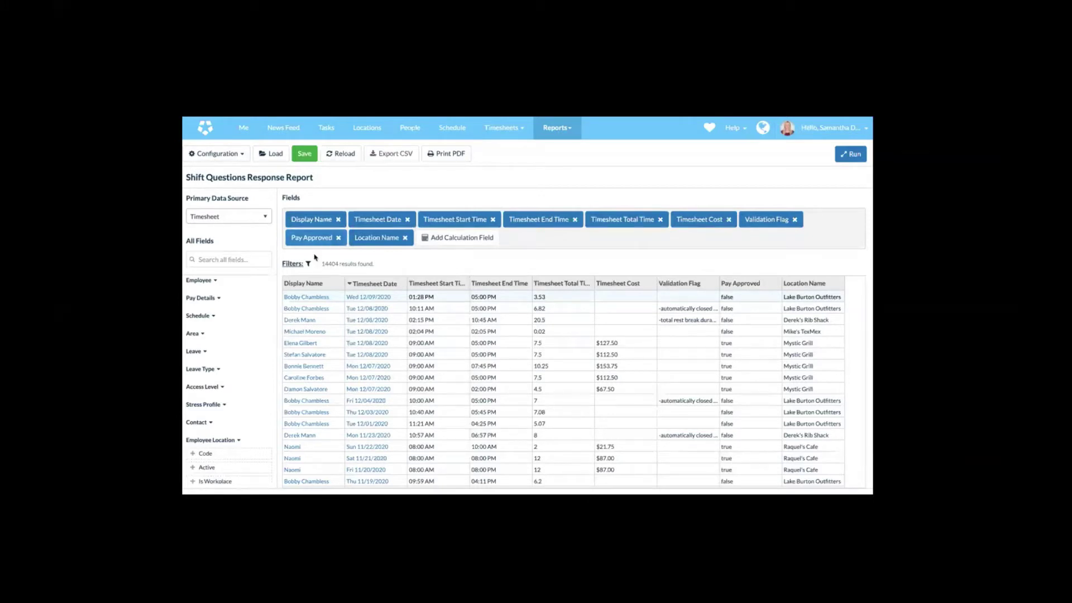
Filter the report to rows whose Location Name contains "Mystic"
left_click(291, 264)
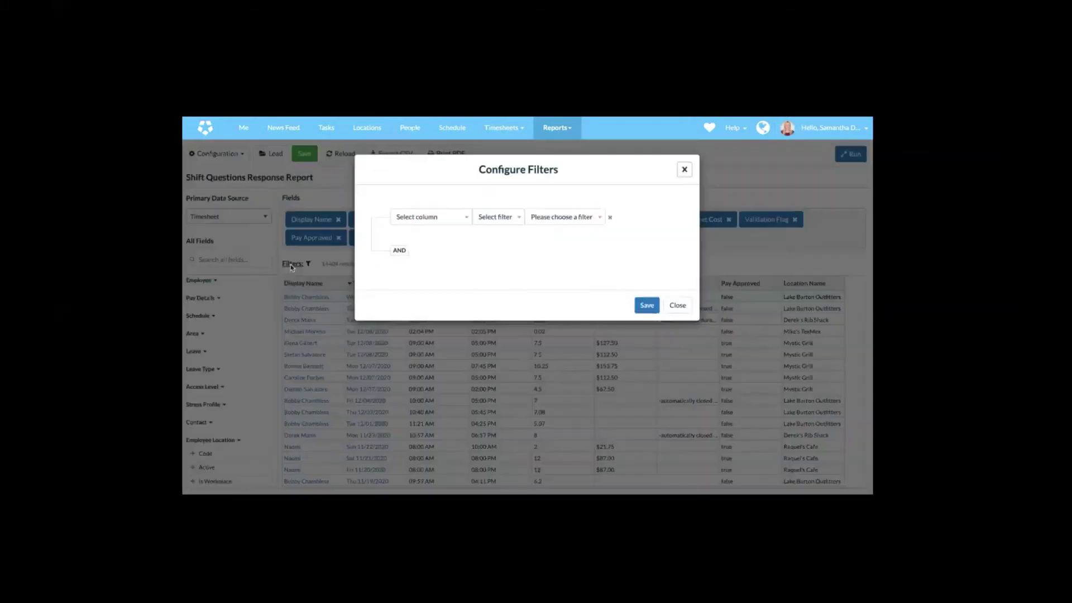
left_click(466, 221)
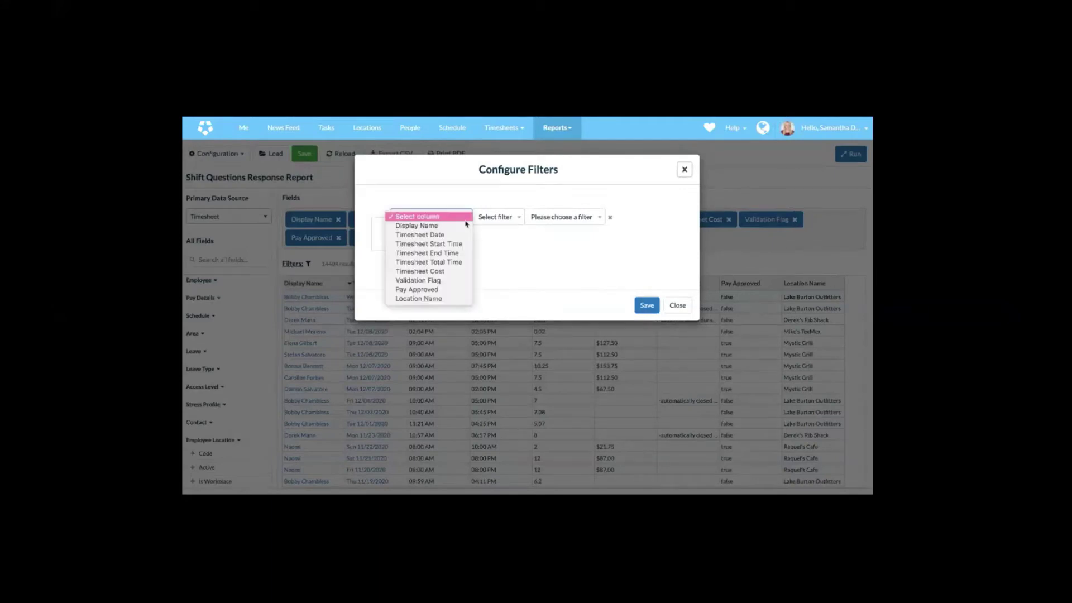
left_click(437, 300)
left_click(530, 217)
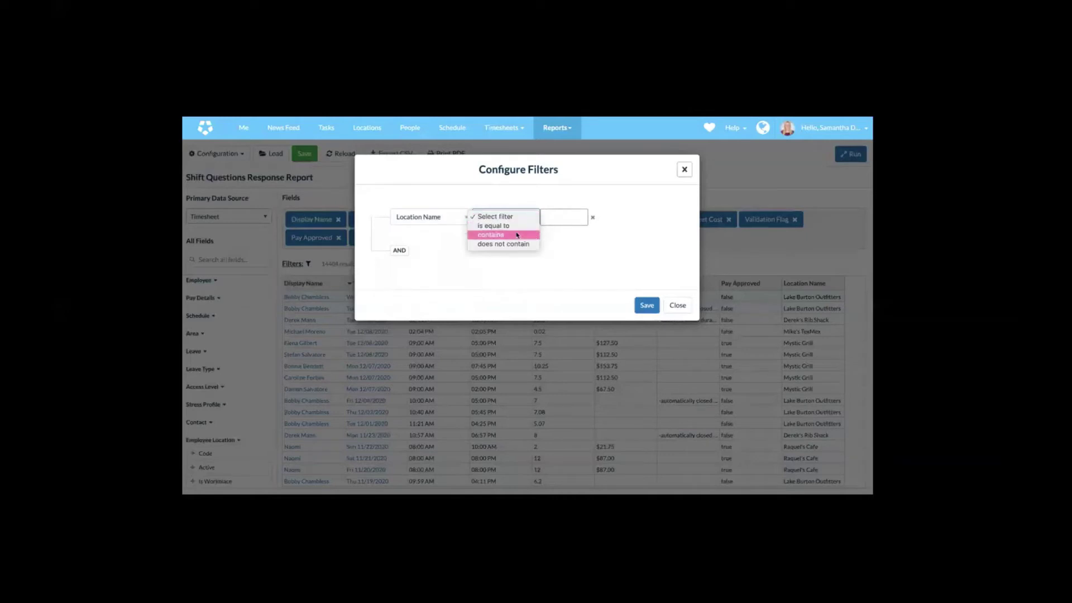
left_click(516, 235)
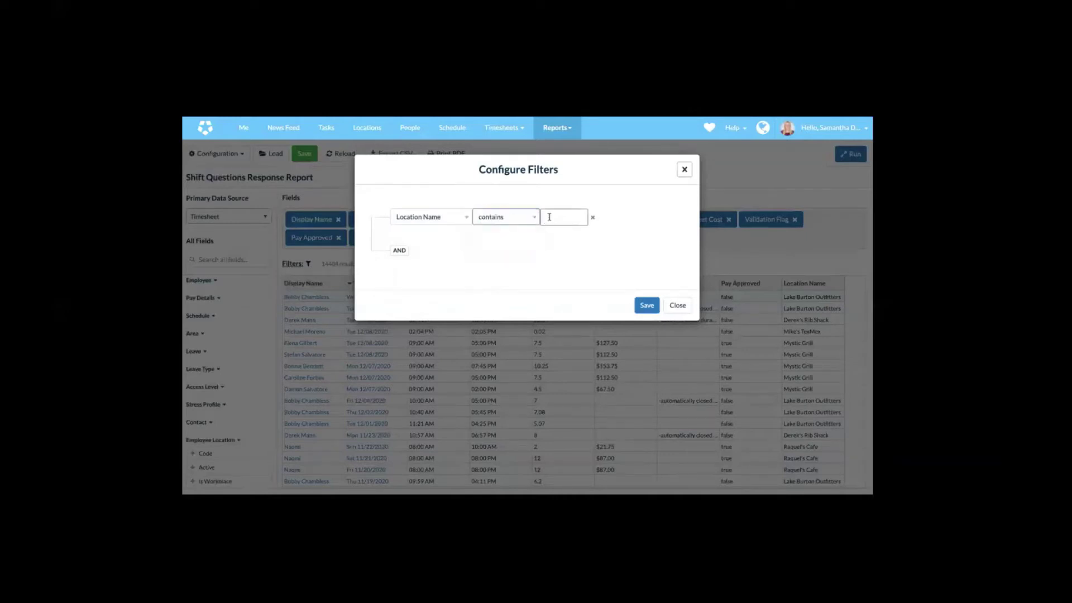
left_click(549, 217)
type("Mystic")
left_click(642, 304)
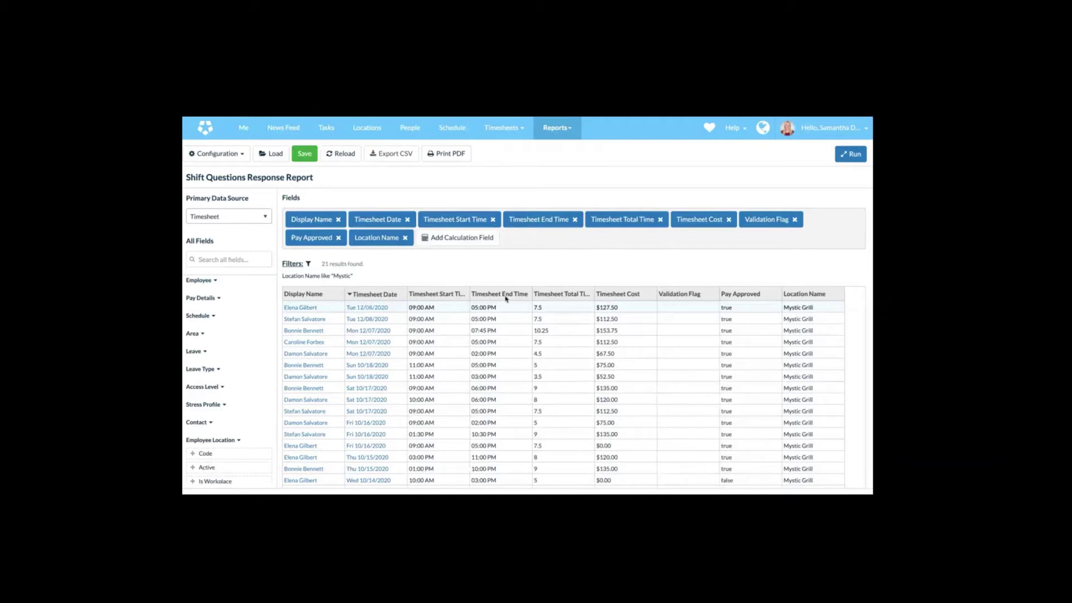
Group the report results by Display Name and look through the grouped rows
left_click(240, 158)
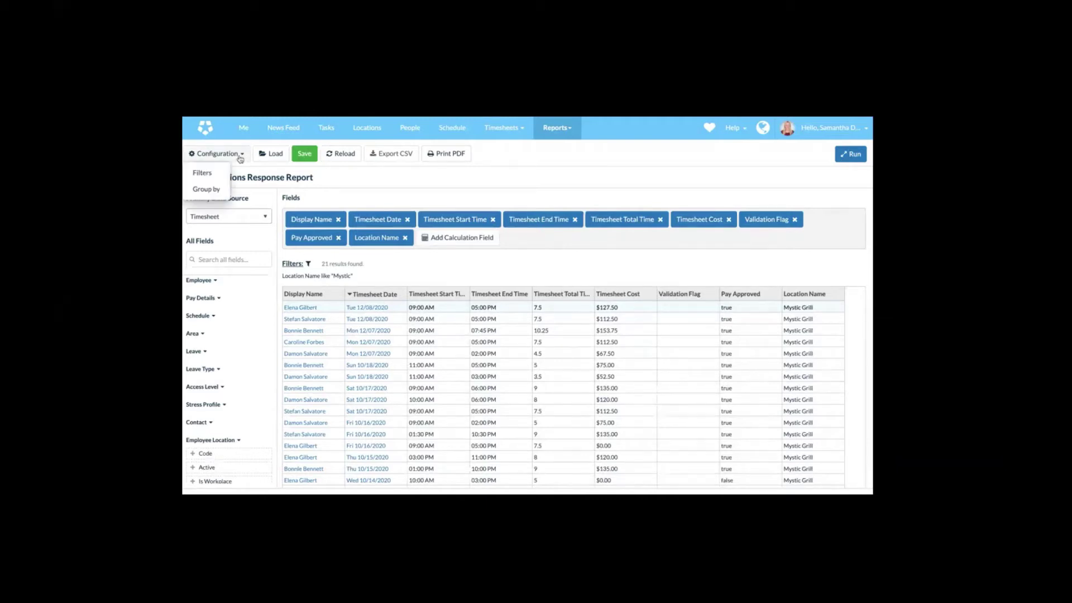
left_click(208, 190)
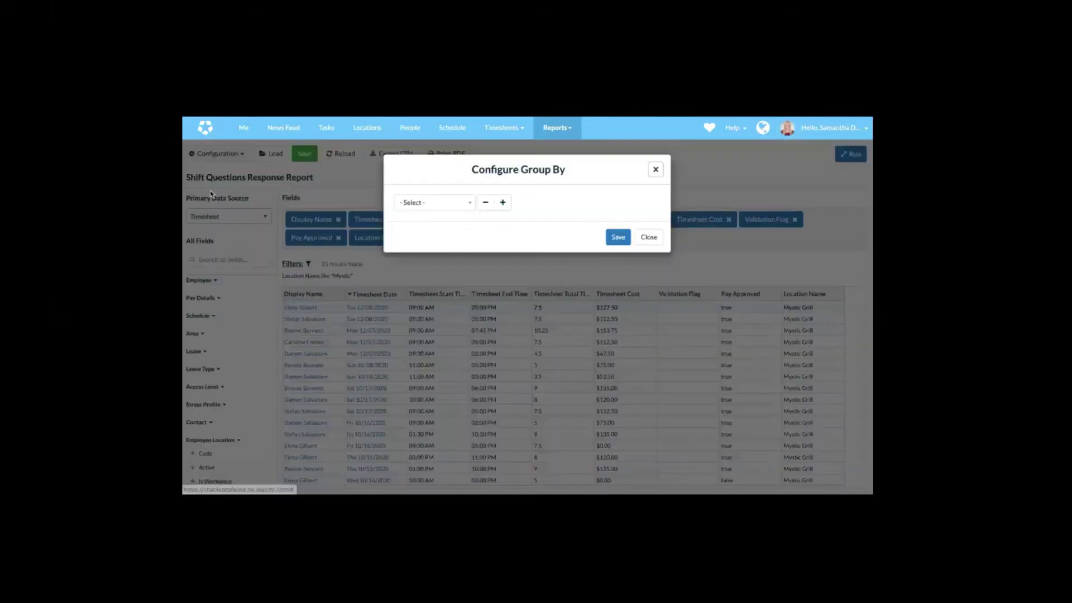
left_click(468, 208)
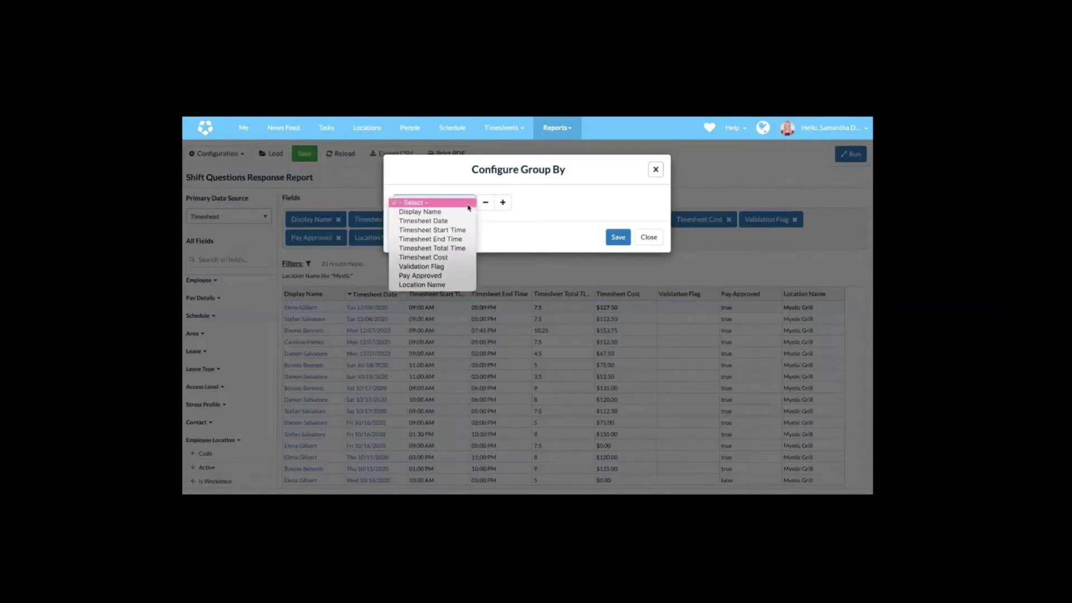
left_click(447, 213)
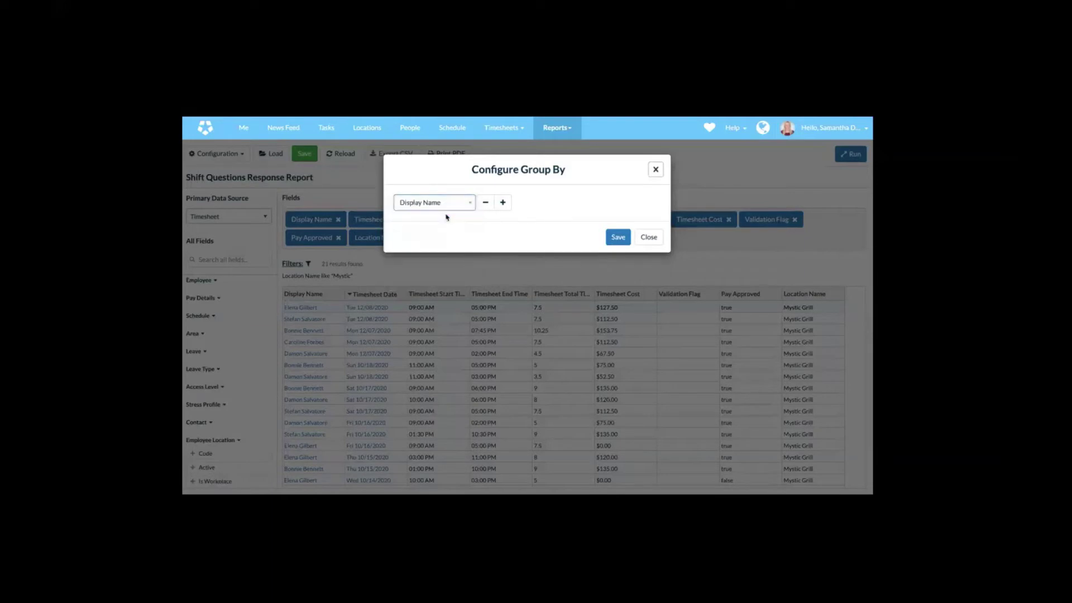
left_click(618, 240)
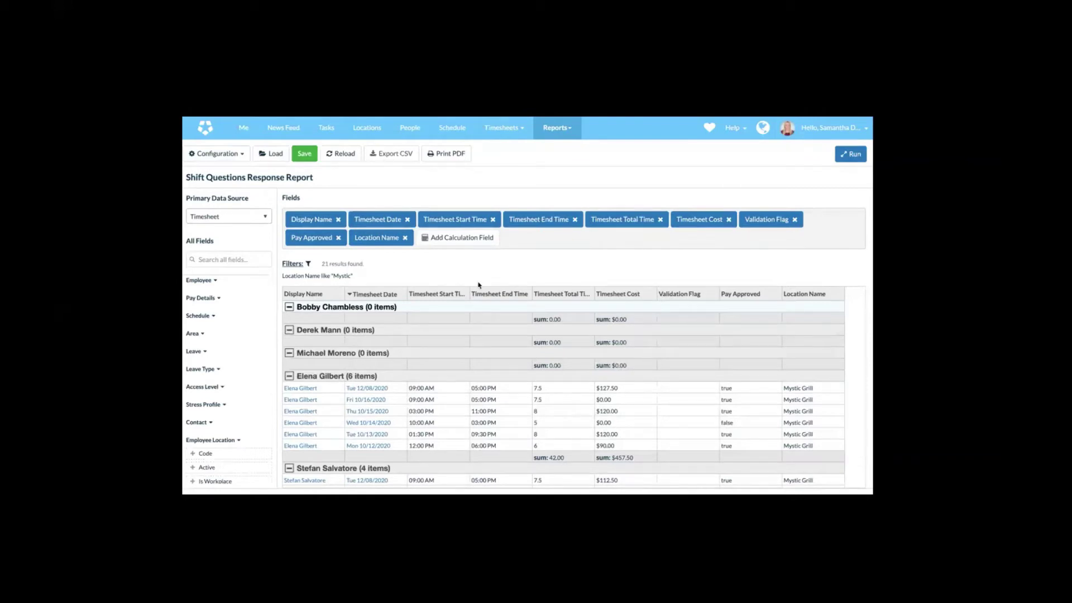
scroll(483, 374, "down", 3)
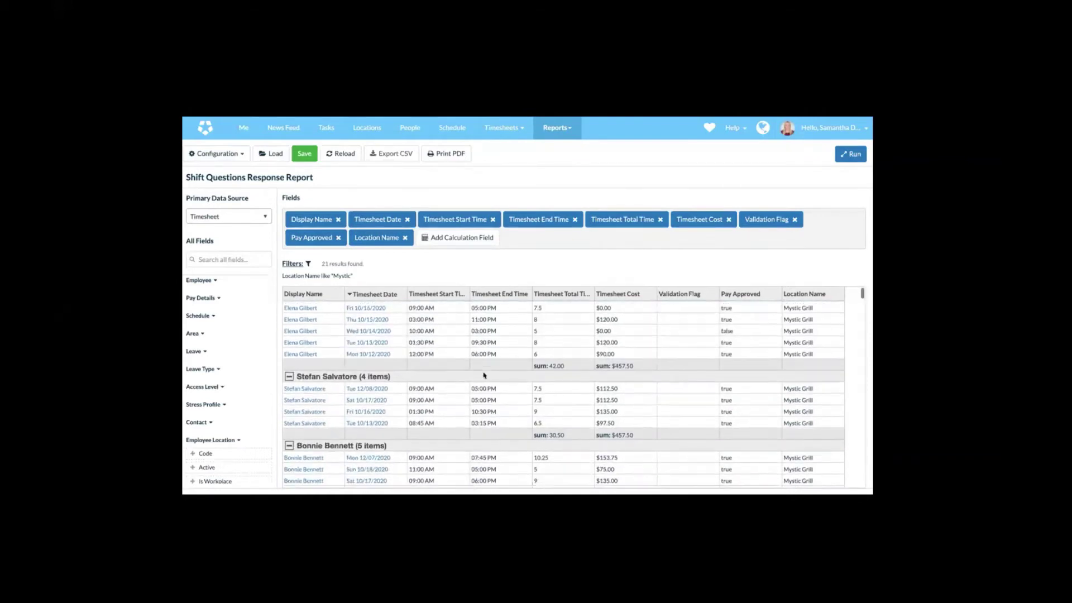
scroll(483, 375, "up", 1)
scroll(484, 375, "down", 1)
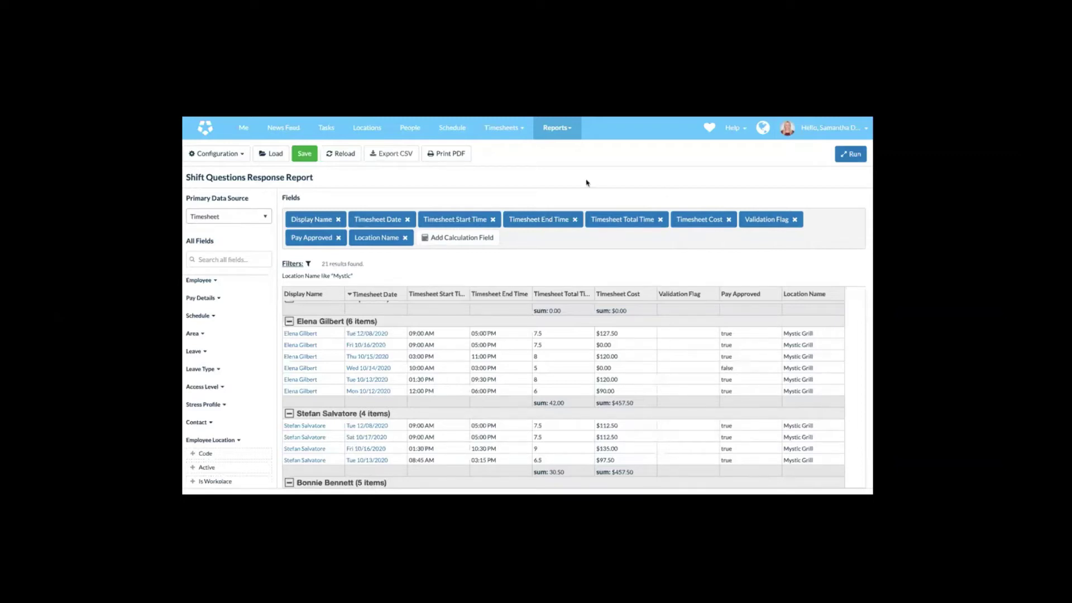
Save the report with the title "Timesheet Test" and share it with all reporting users
left_click(305, 160)
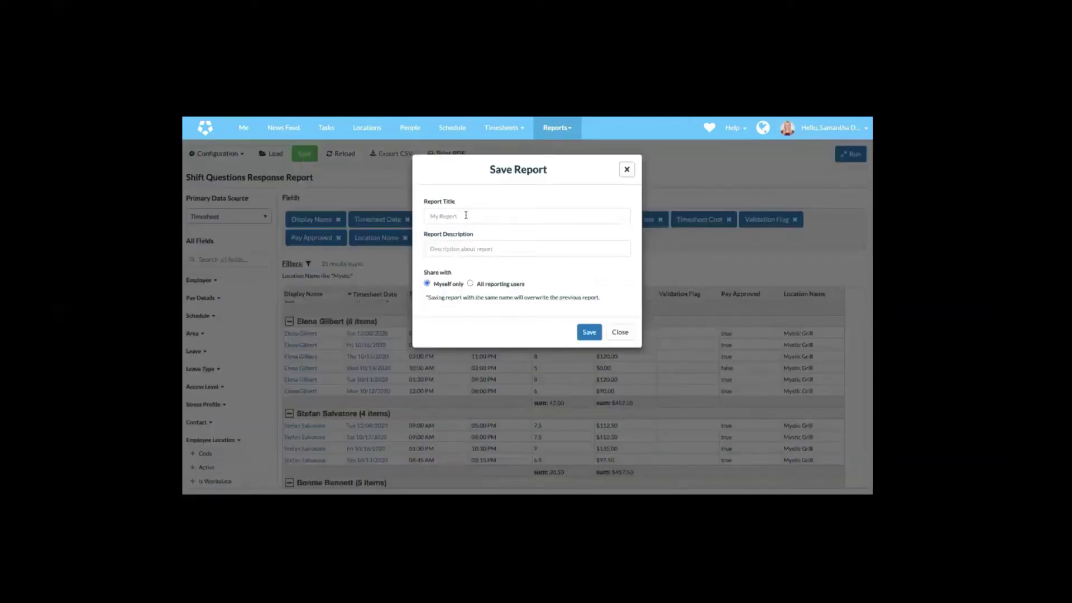
left_click(465, 215)
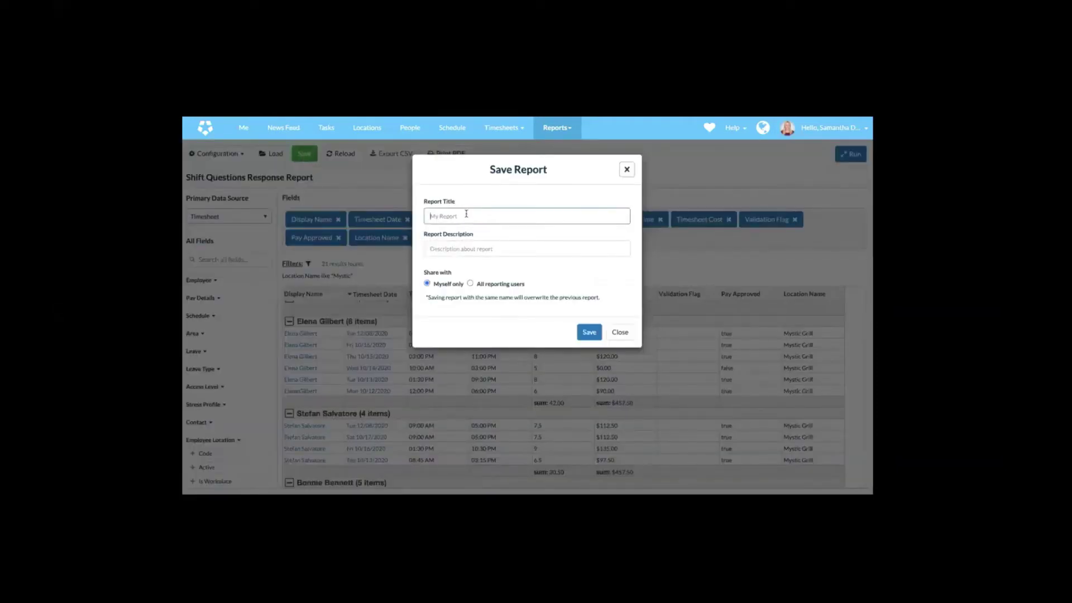
type("Timesheet Test")
left_click(470, 284)
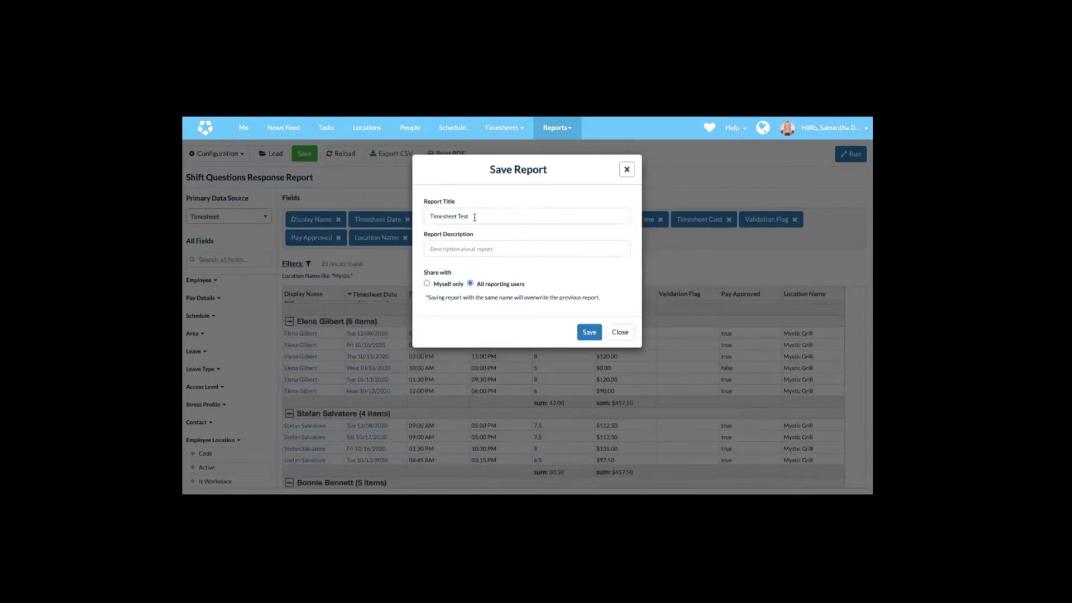
left_click(588, 334)
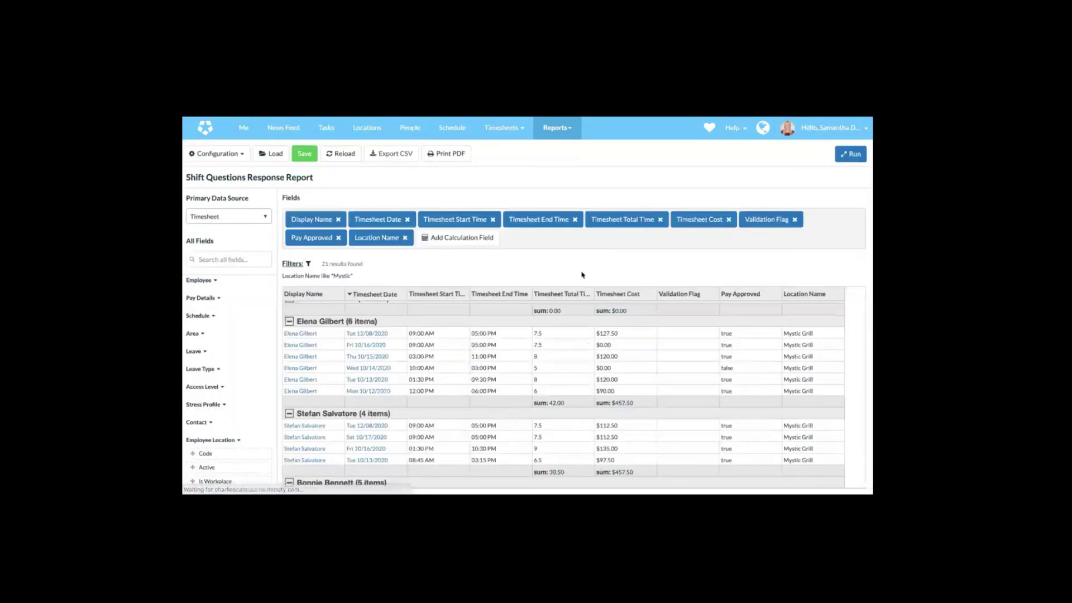
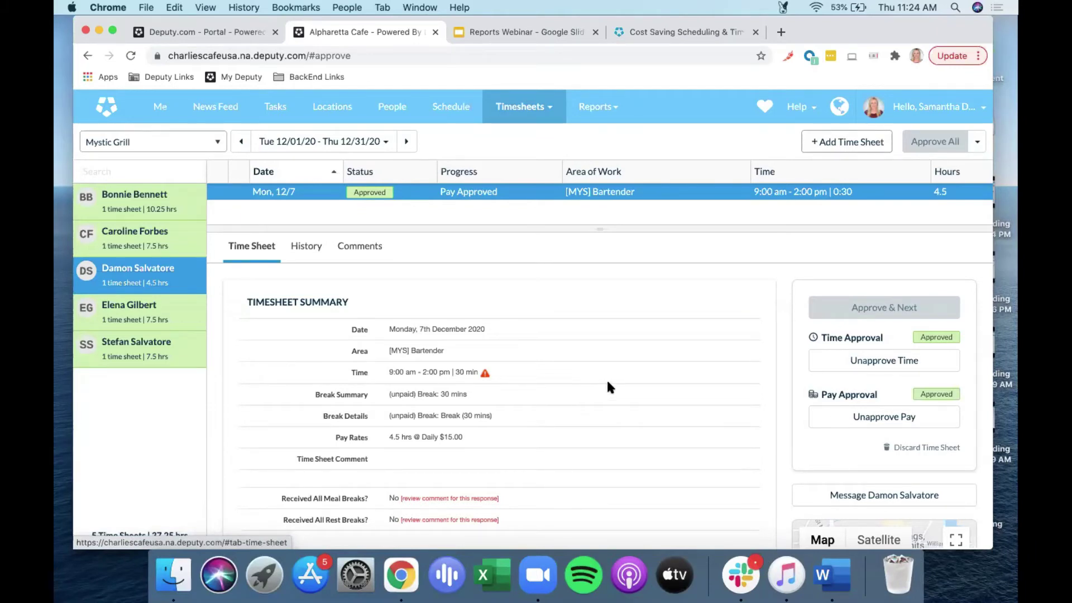
Review the selected employee's Mon 12/7 Bartender timesheet at Mystic Grill and unapprove its time
scroll(607, 385, "down", 3)
scroll(743, 351, "up", 3)
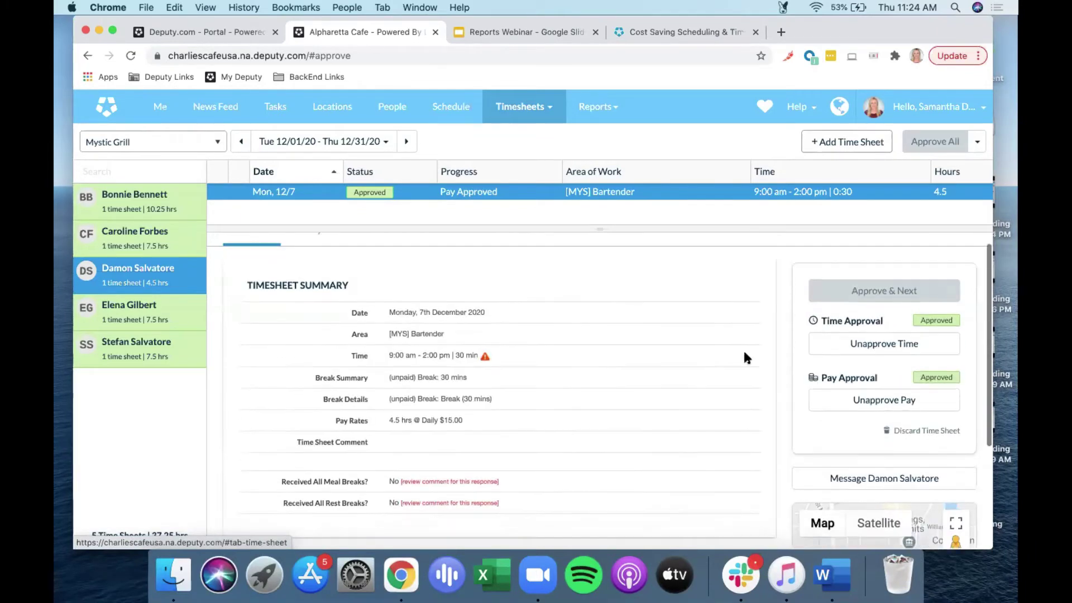
left_click(571, 242)
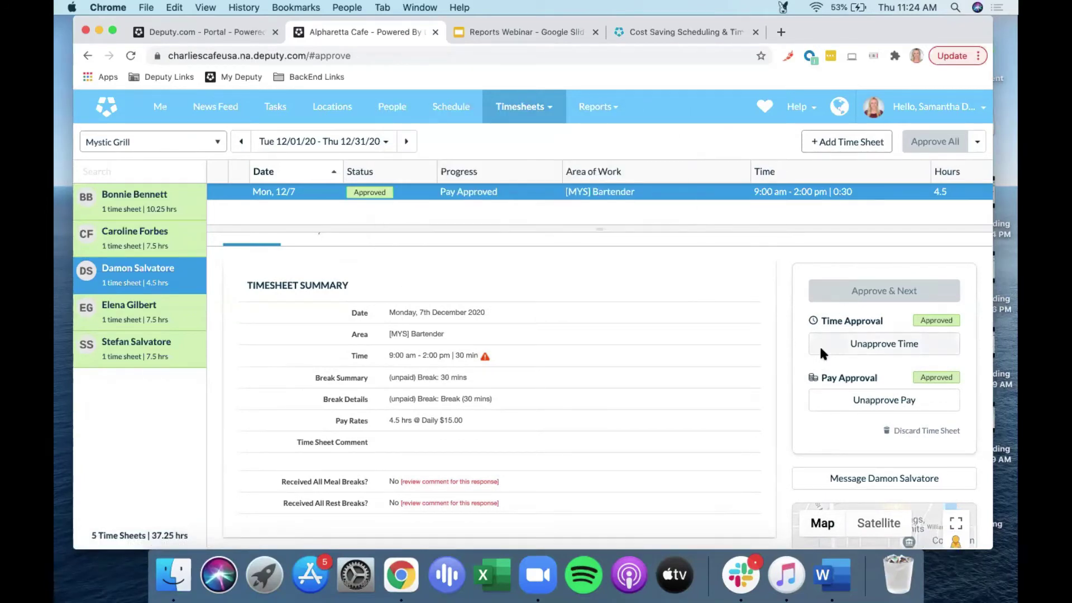
scroll(820, 313, "down", 2)
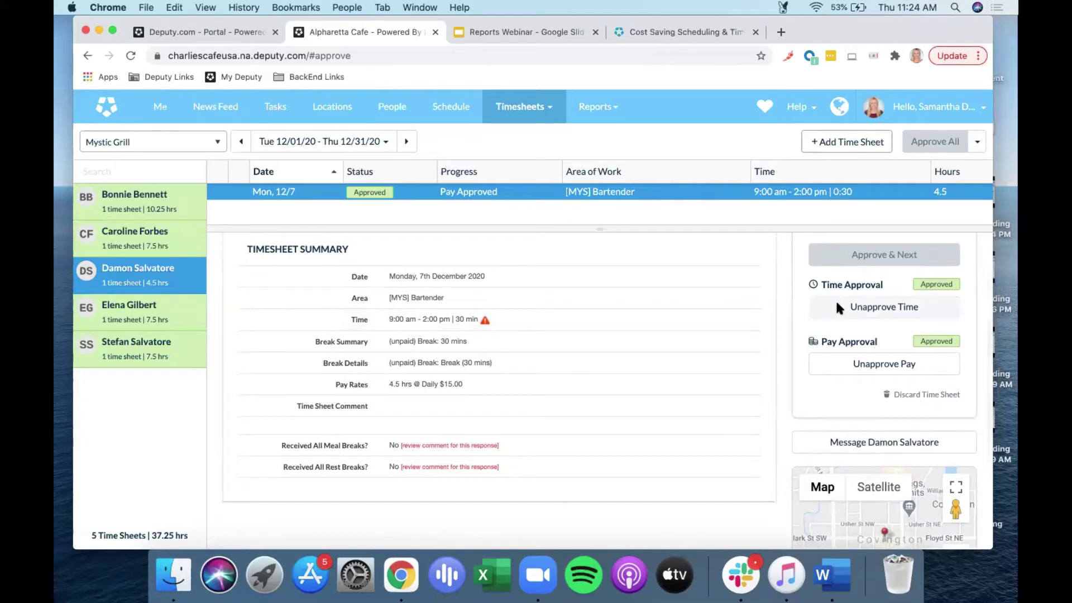
left_click(838, 307)
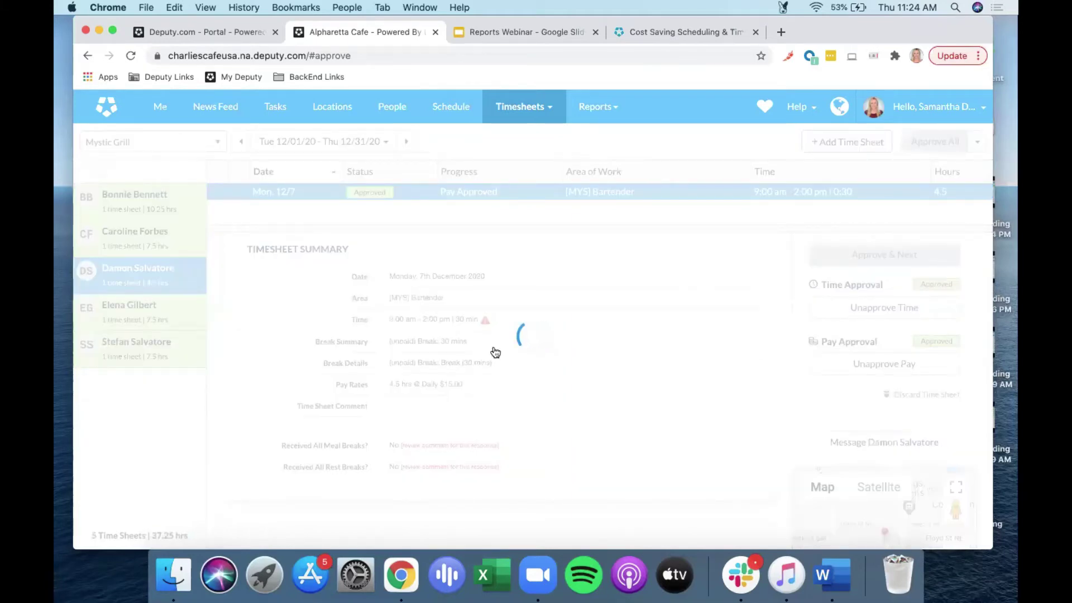
Examine the timesheet's Employee Journal, journal categories and scheduled details, and view the next employee's timesheet
scroll(619, 402, "down", 5)
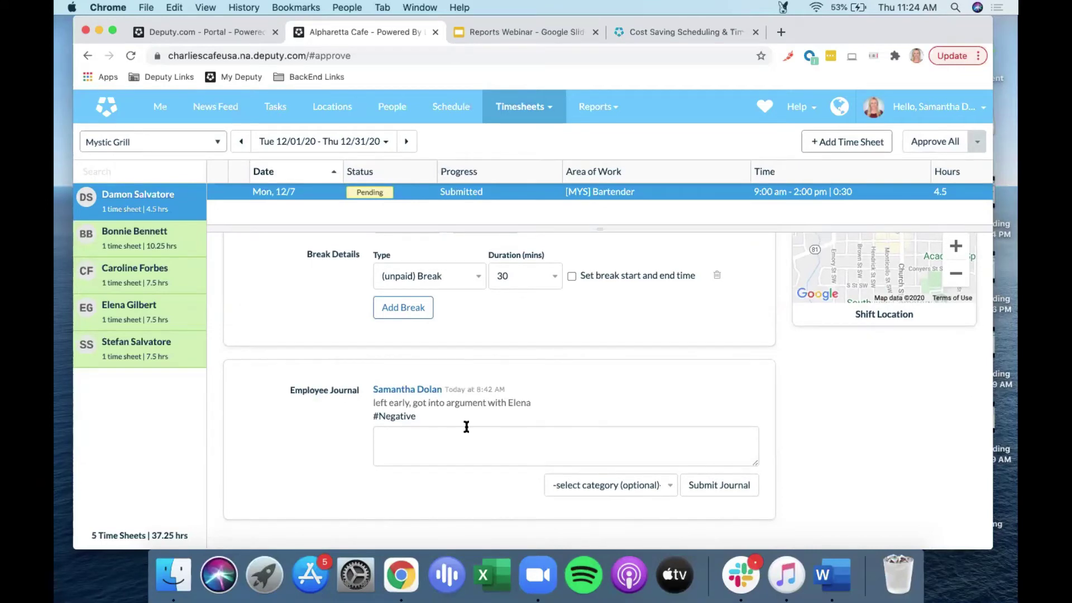
left_click(665, 483)
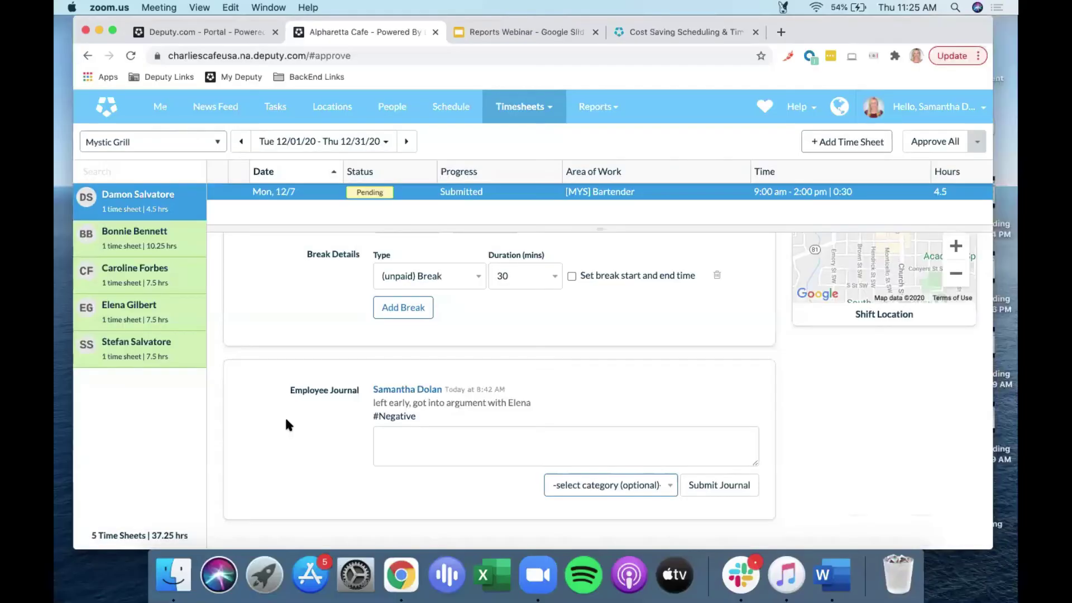
left_click(285, 416)
scroll(285, 417, "up", 5)
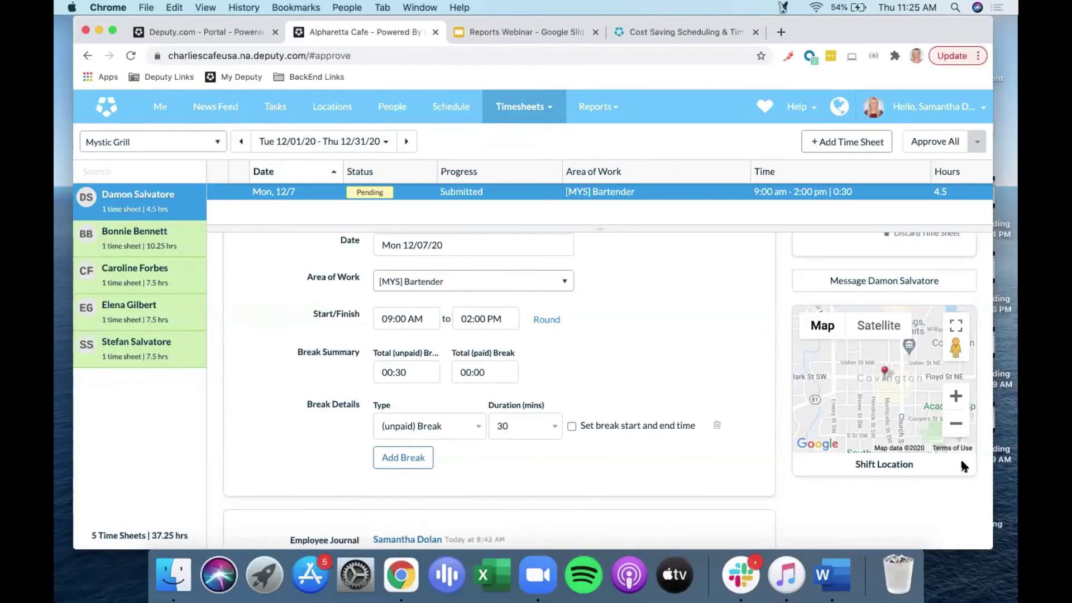
scroll(757, 304, "up", 3)
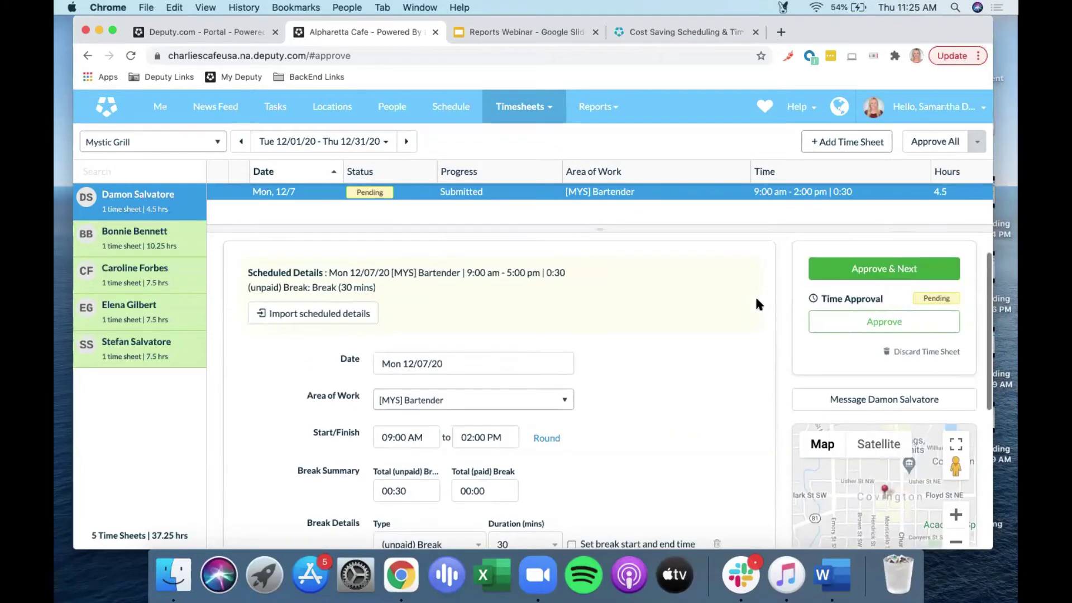
scroll(757, 304, "down", 1)
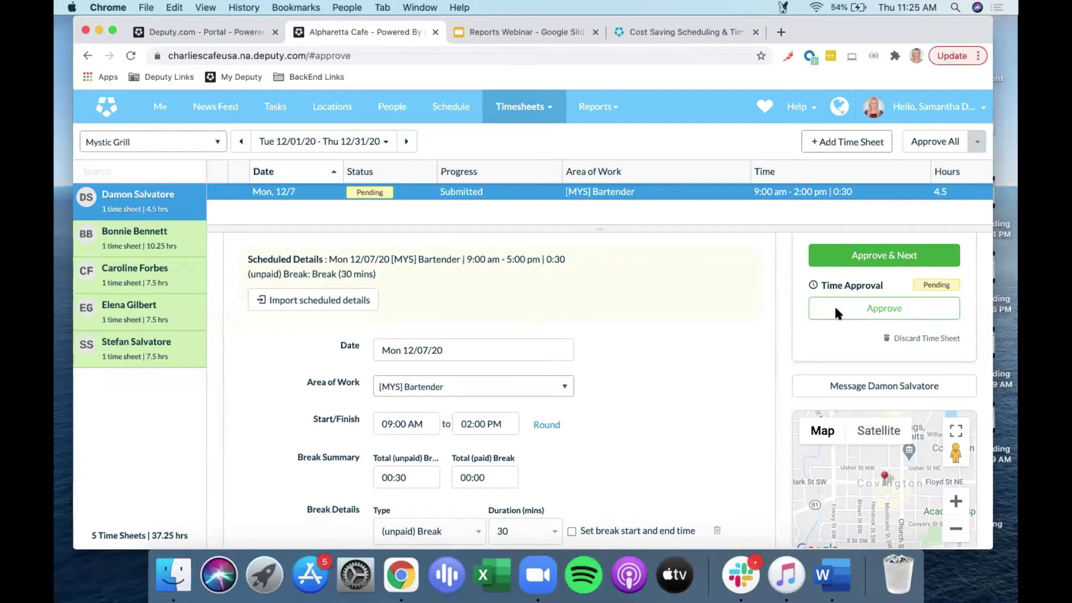
left_click(117, 237)
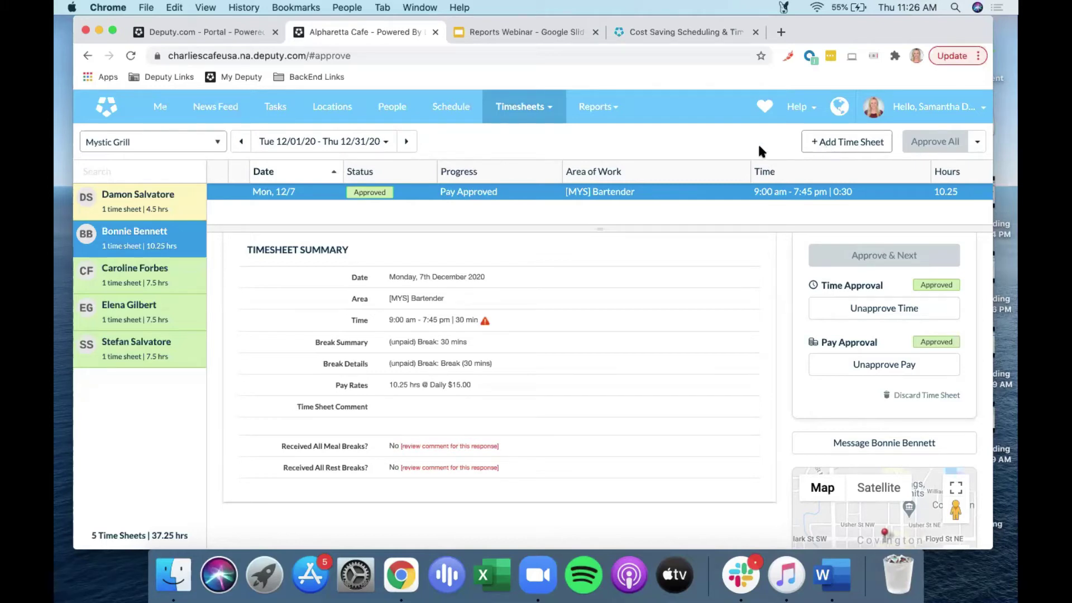
Open the Mystic Grill schedule and examine its stats options, Monday's totals and the available metrics
left_click(446, 107)
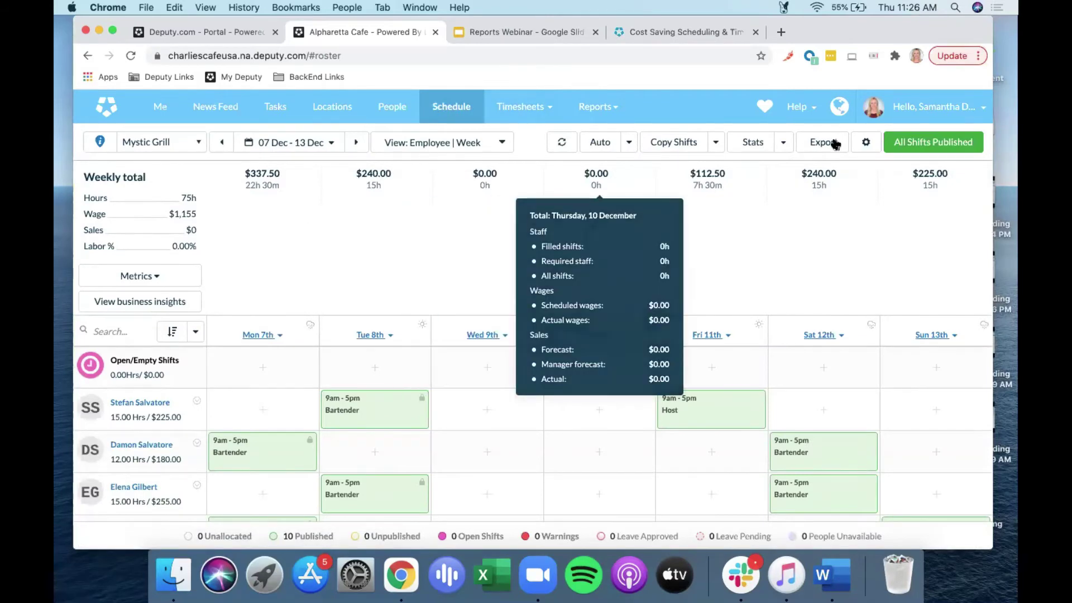
left_click(783, 144)
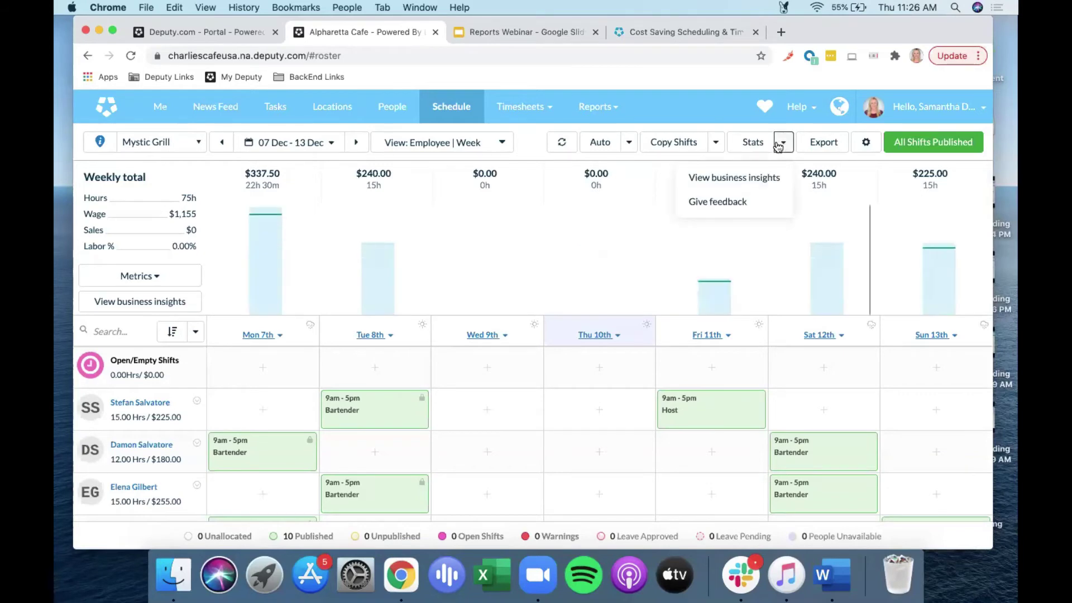
mouse_move(239, 211)
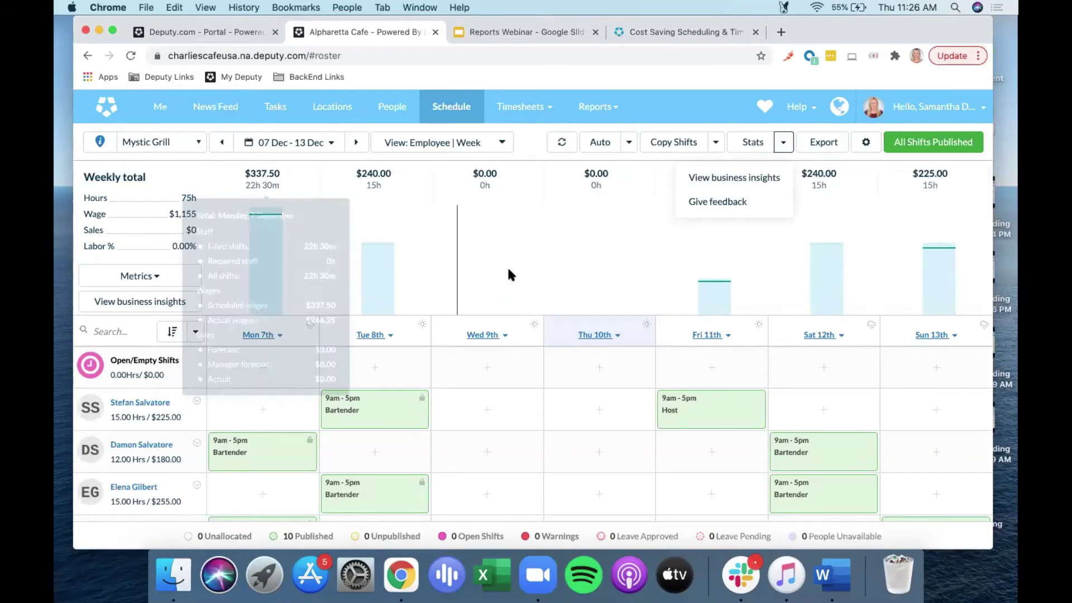
left_click(156, 279)
mouse_move(166, 173)
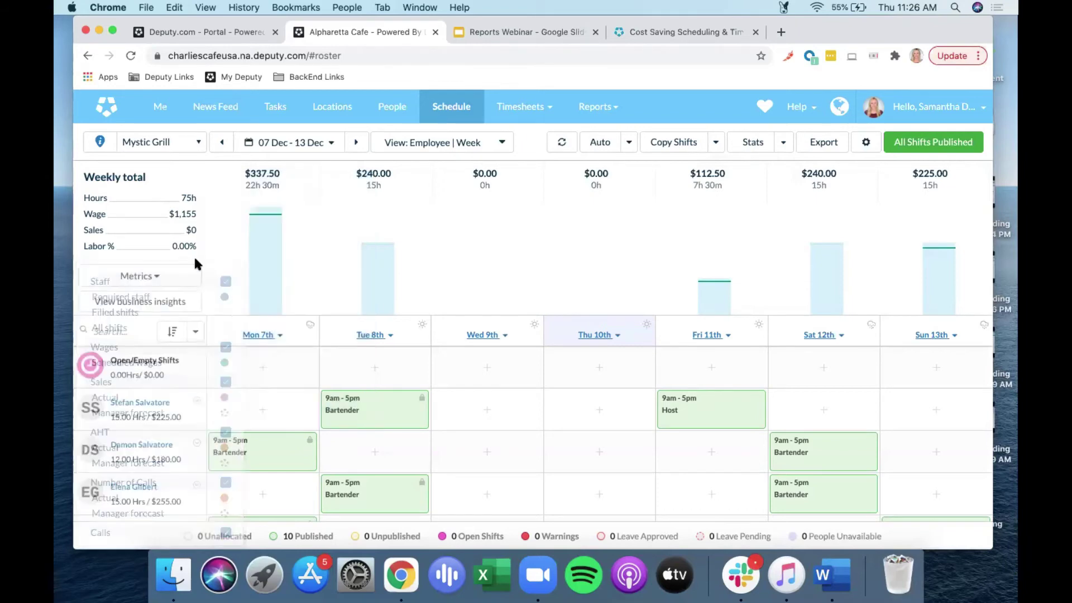
View the weekly Sales data in the schedule's business insights and return to the schedule
left_click(145, 302)
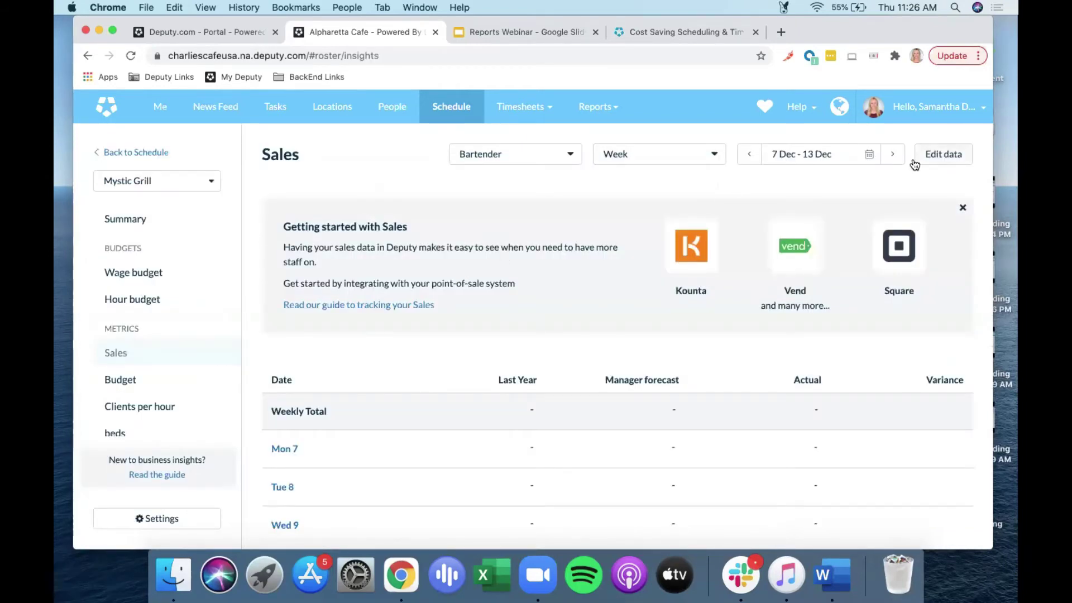
scroll(551, 431, "down", 5)
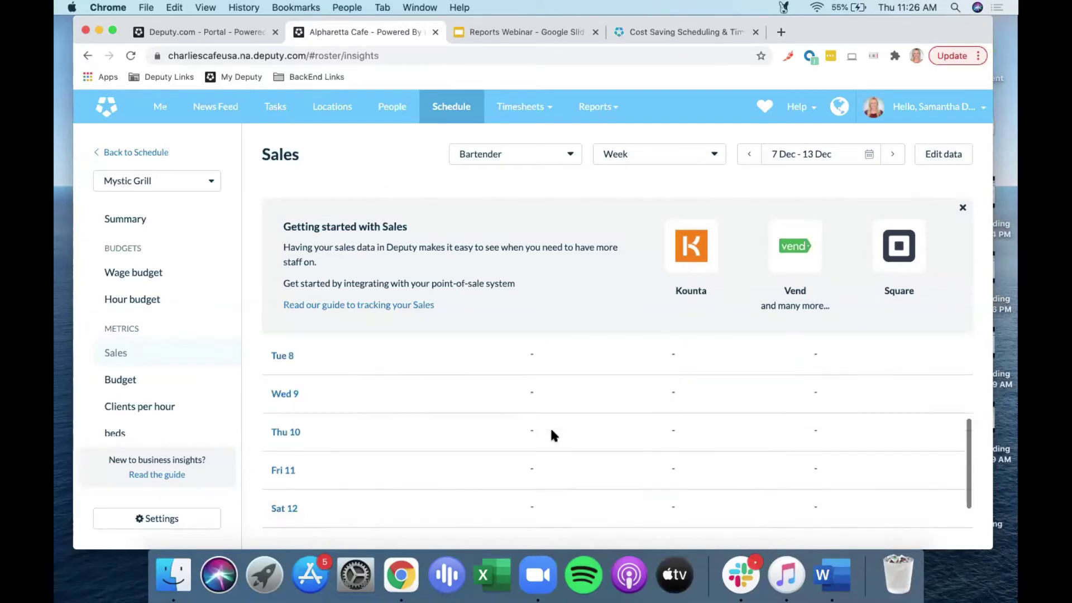
scroll(552, 424, "up", 5)
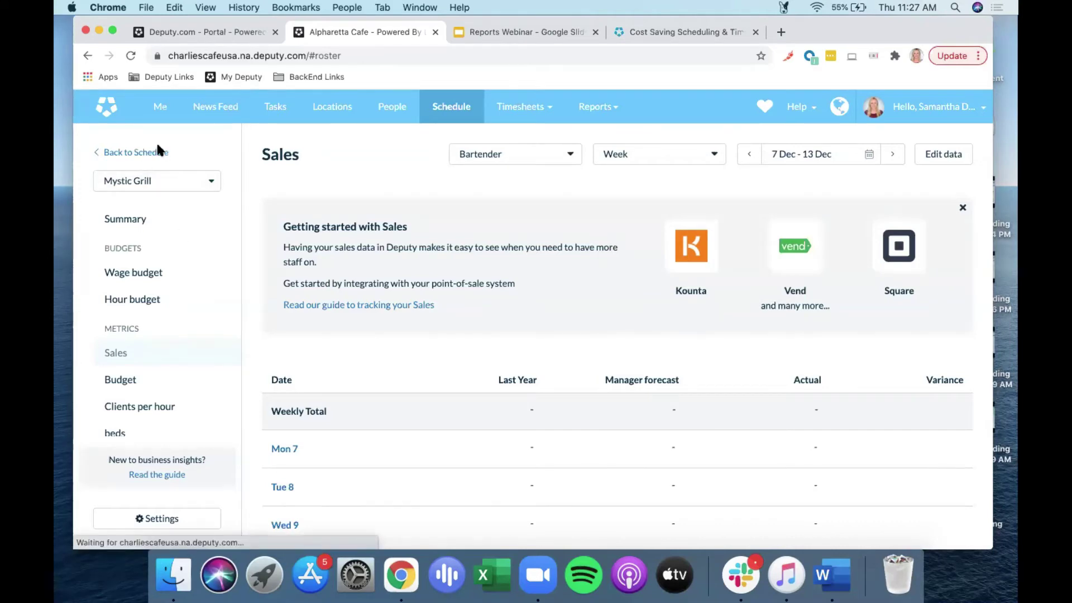
left_click(136, 152)
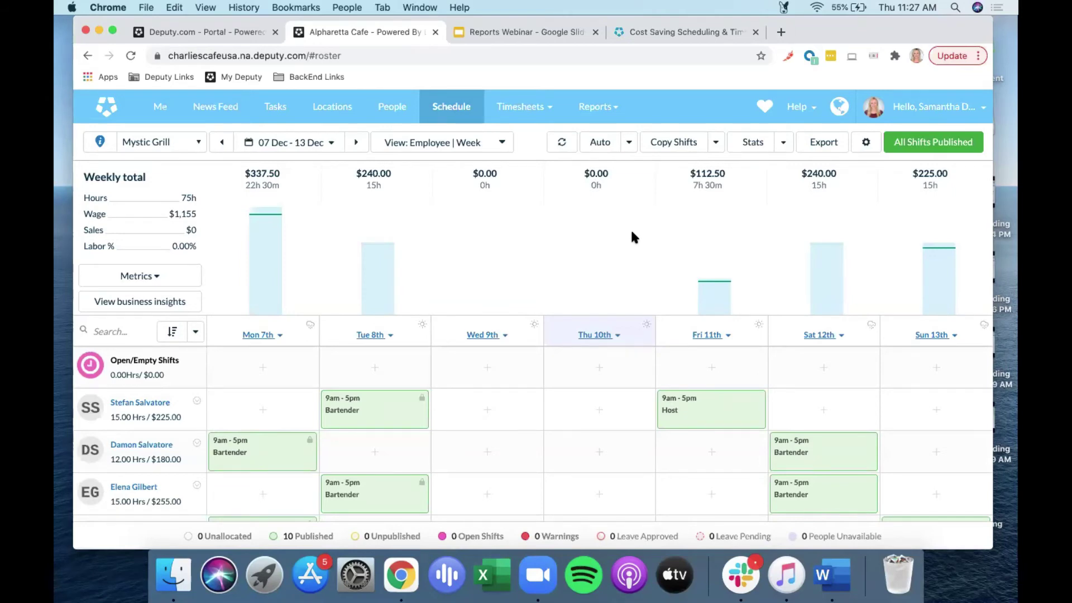
Open the saved Timesheet Test report from the Reports Dashboard's Report Builder section for editing
left_click(584, 108)
left_click(487, 153)
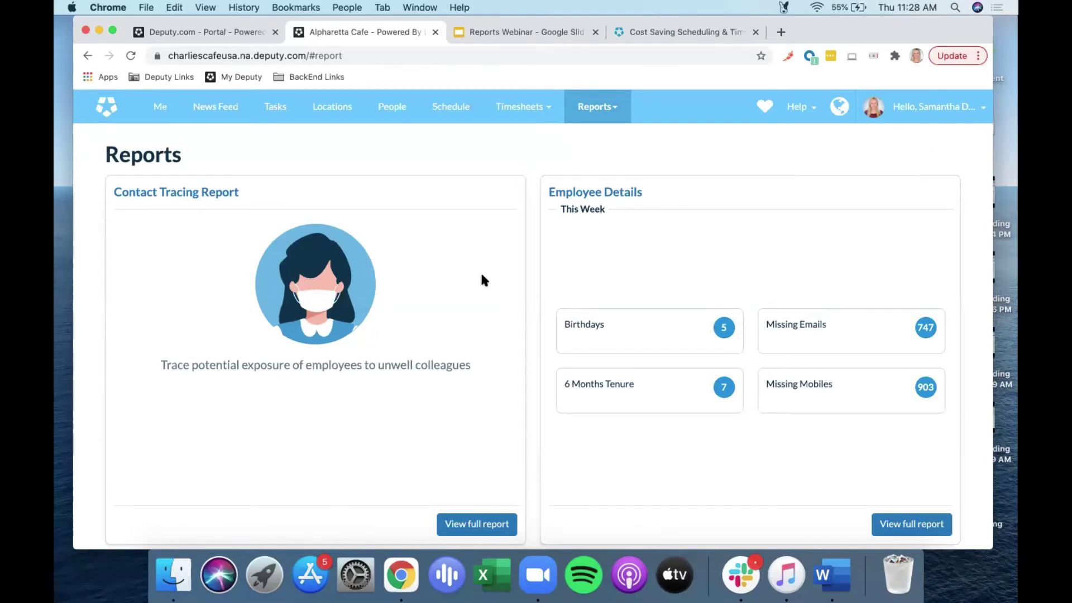
scroll(483, 279, "down", 10)
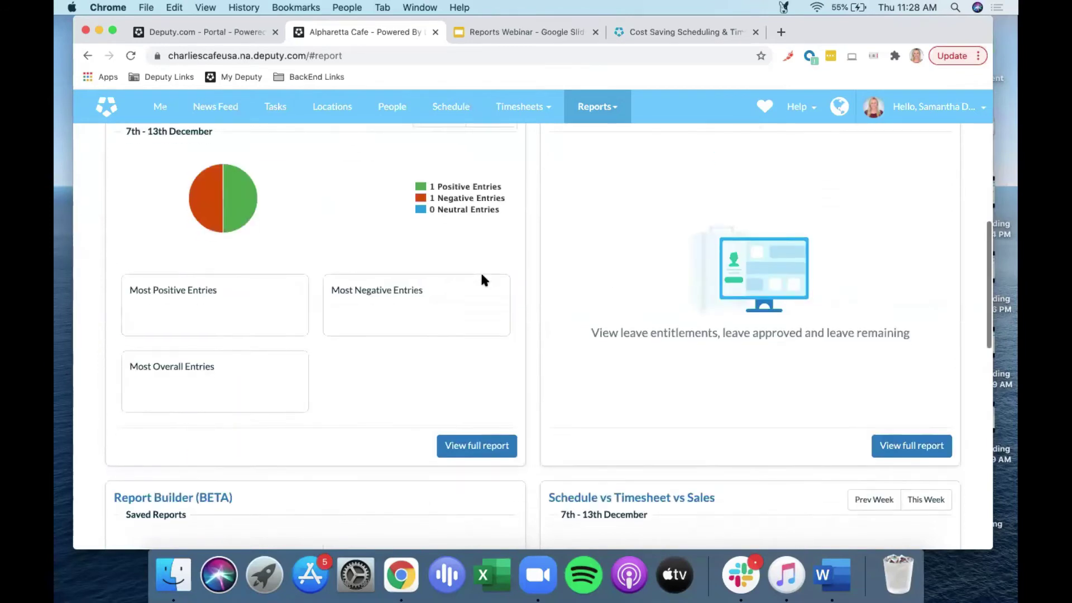
scroll(484, 279, "down", 6)
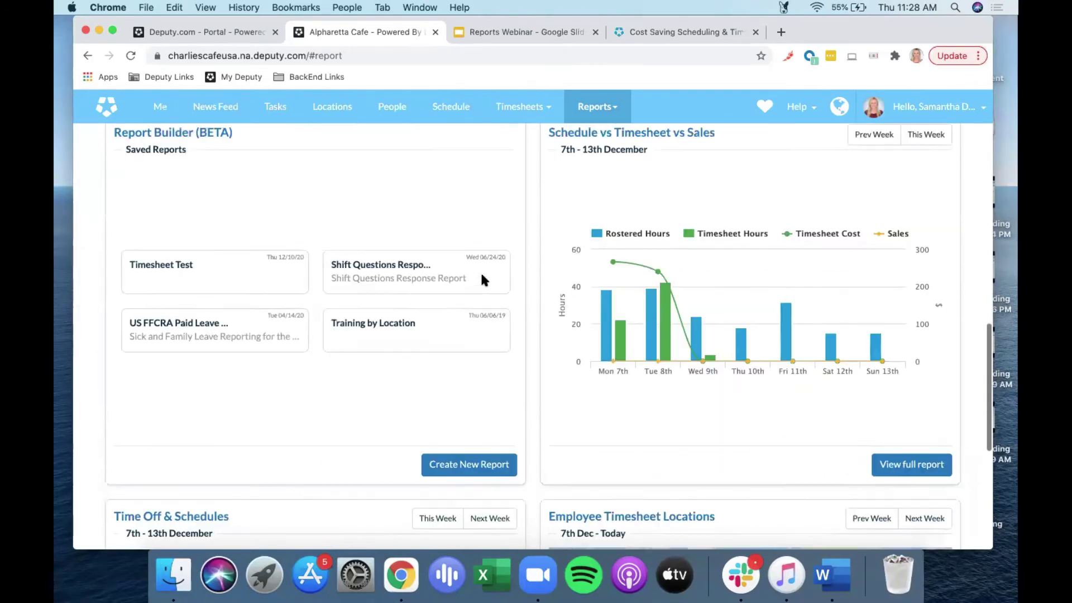
scroll(484, 279, "down", 2)
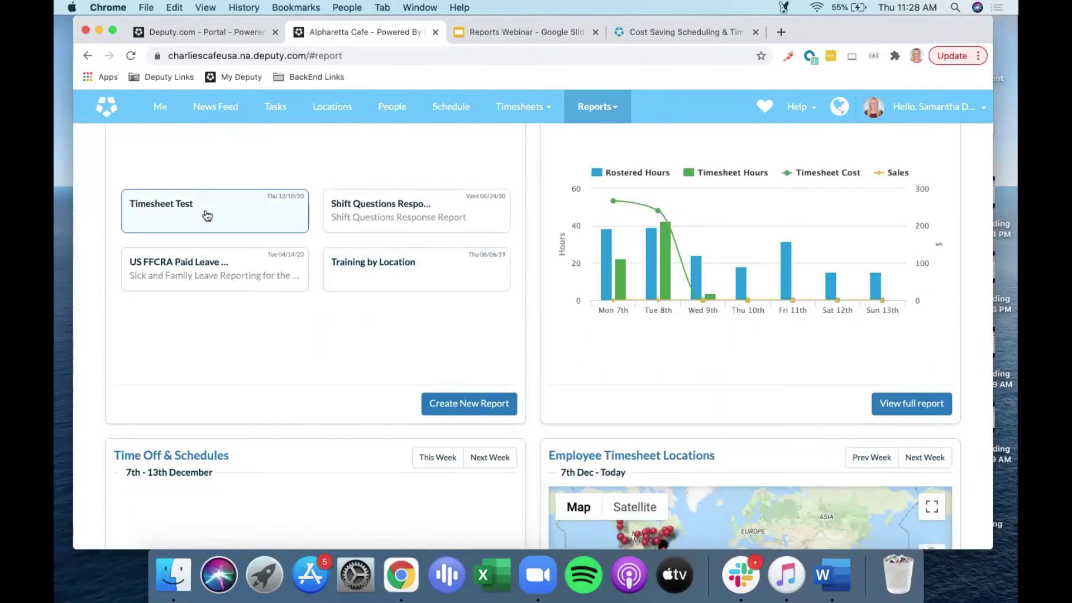
left_click(207, 217)
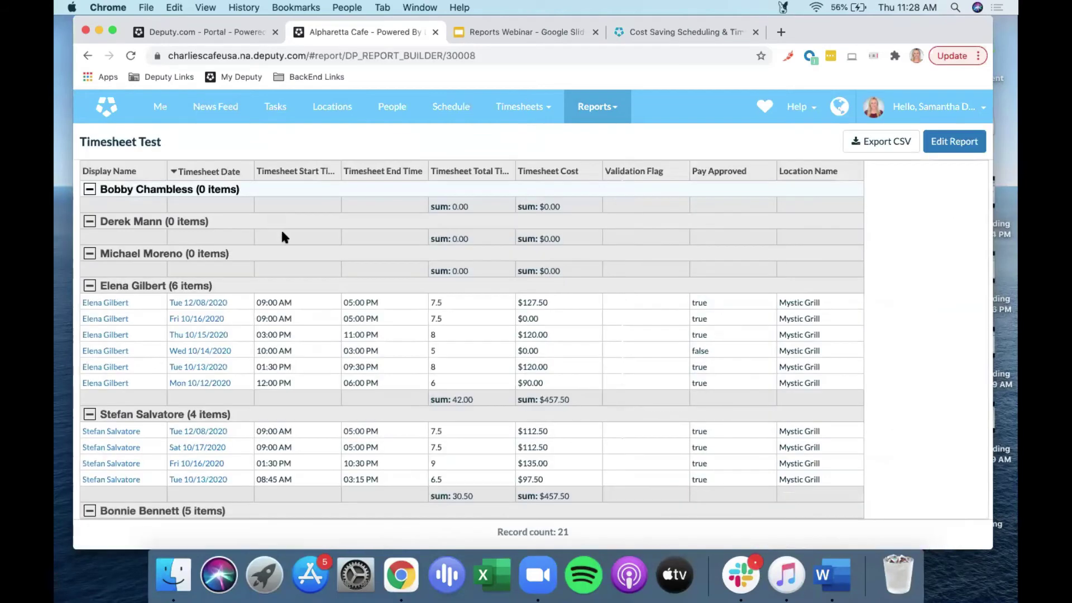
left_click(952, 144)
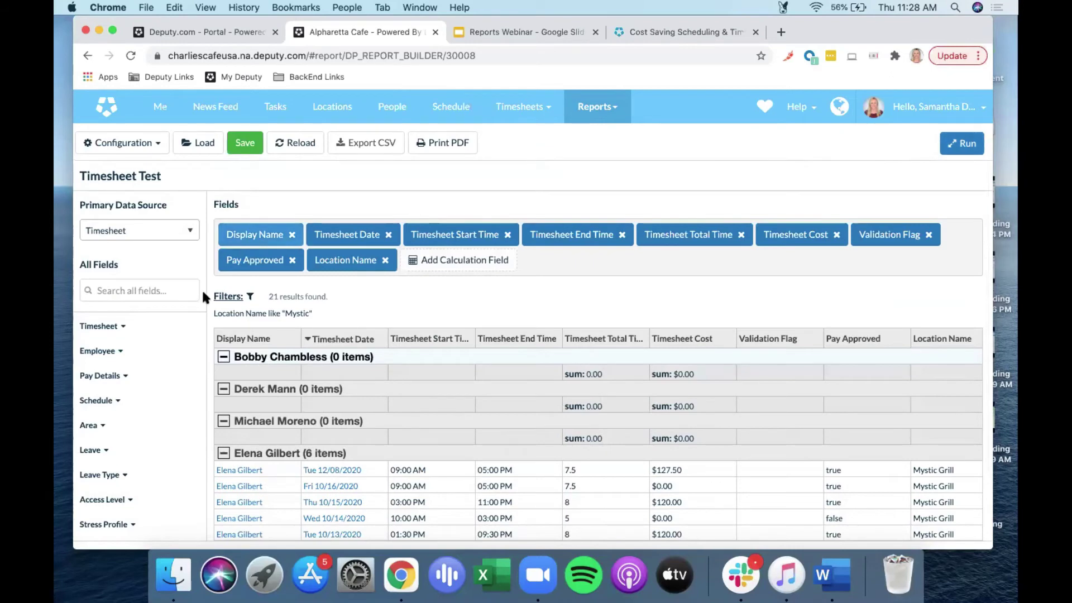
Add the Timesheet (paid) Break (Scheduled) and Timesheet (paid) Break (Duration Only) fields to the report and view their columns
left_click(122, 330)
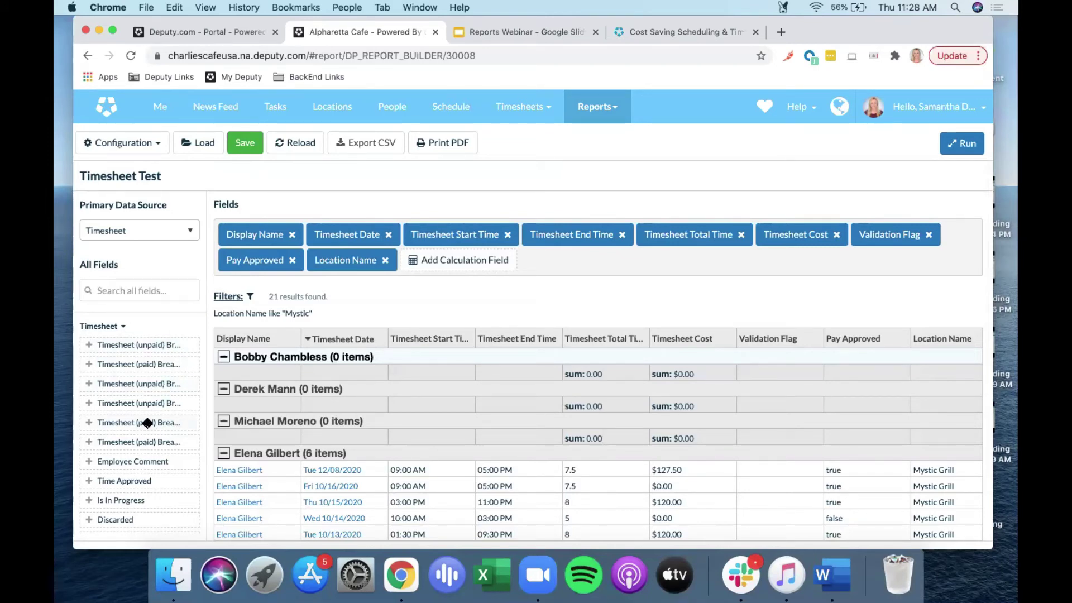
left_click_drag(147, 423, 467, 258)
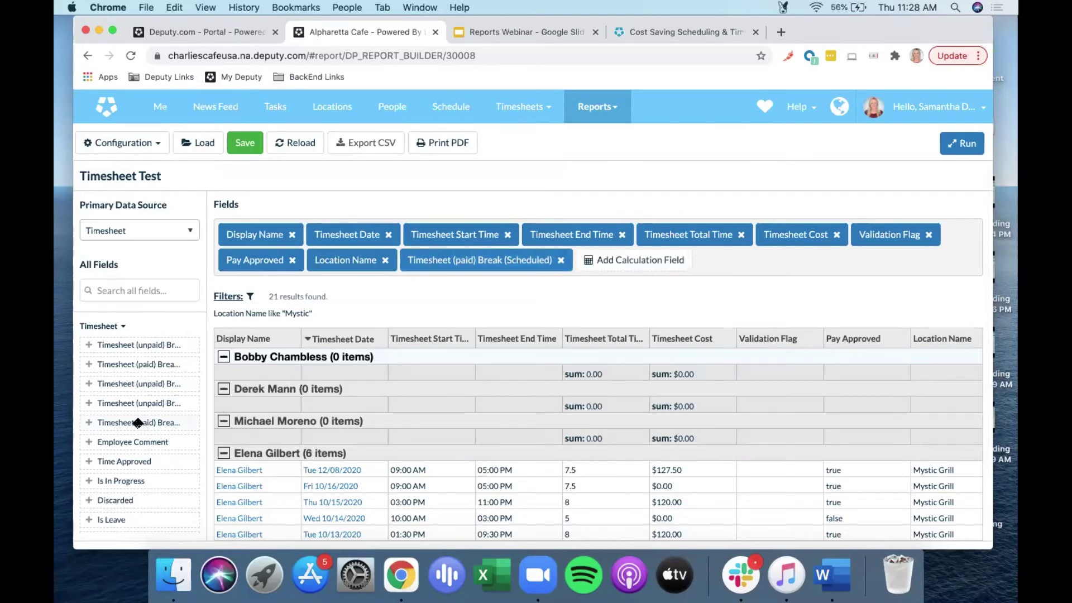
left_click_drag(144, 423, 591, 264)
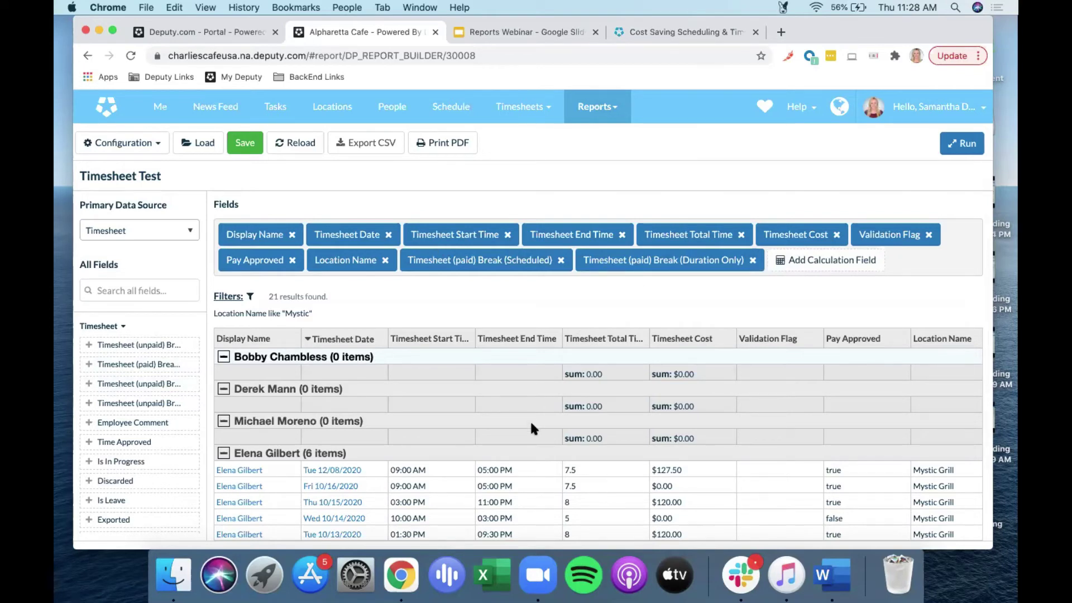
scroll(533, 428, "down", 3)
scroll(533, 428, "right", 10)
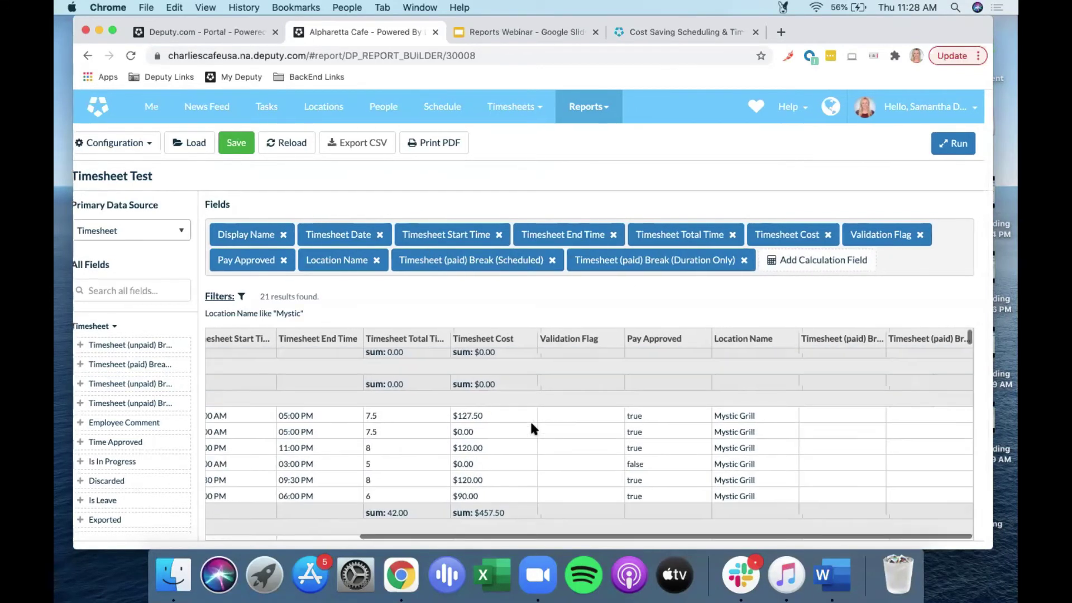
scroll(531, 420, "left", 2)
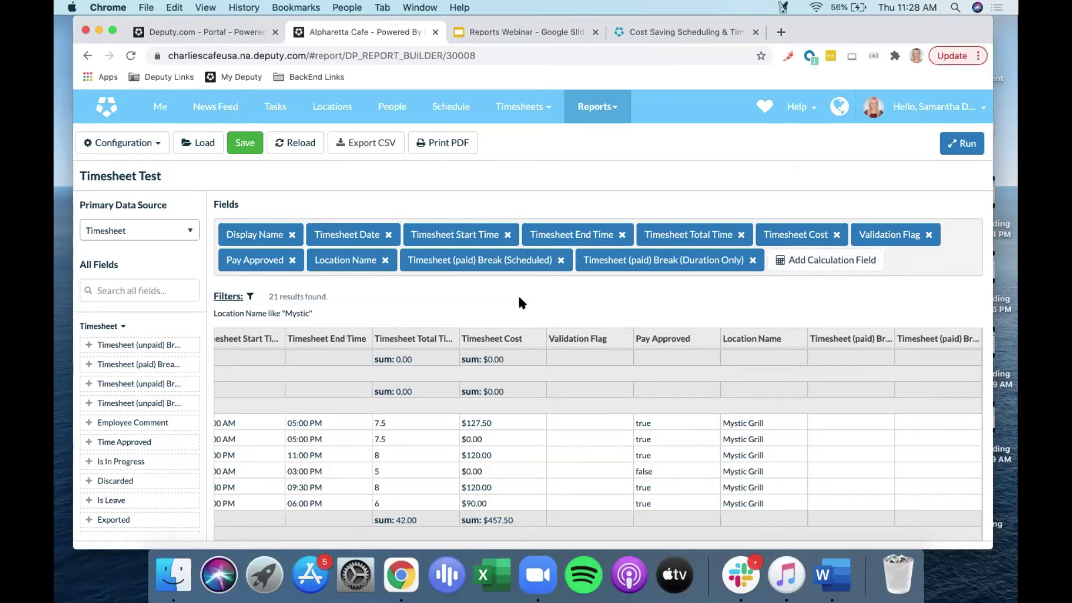
View the payroll export options for the first employee's approved Mystic Grill timesheet and cancel the export
left_click(523, 108)
left_click(446, 215)
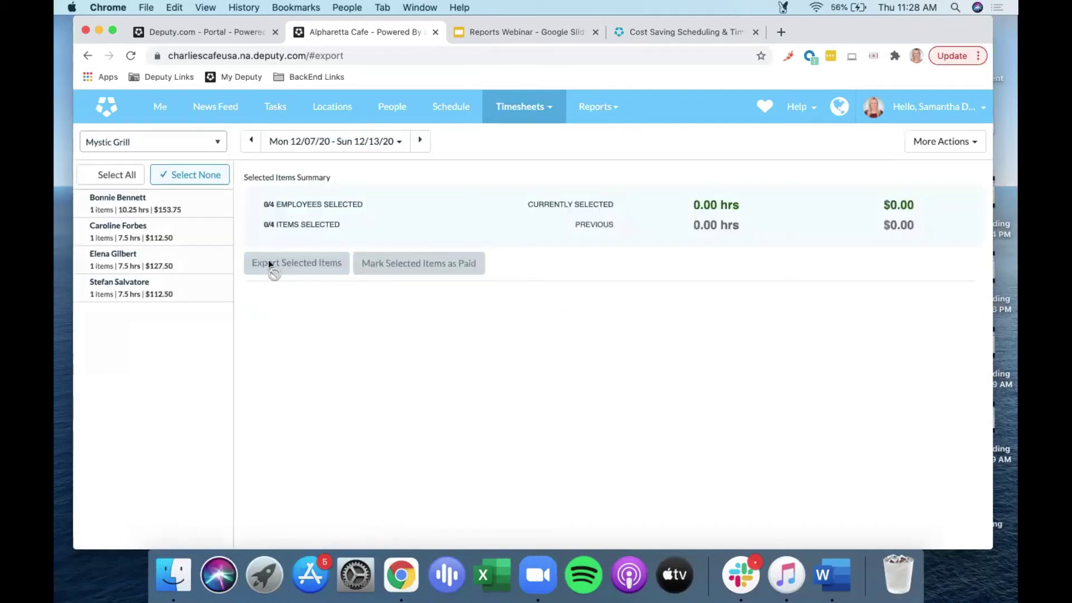
left_click(177, 206)
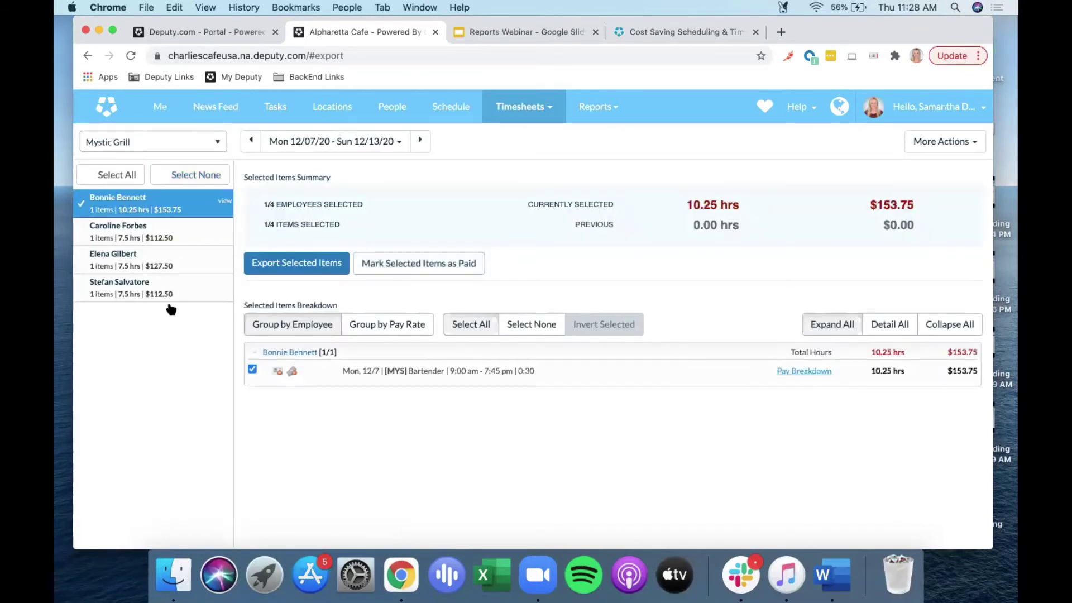
left_click(275, 266)
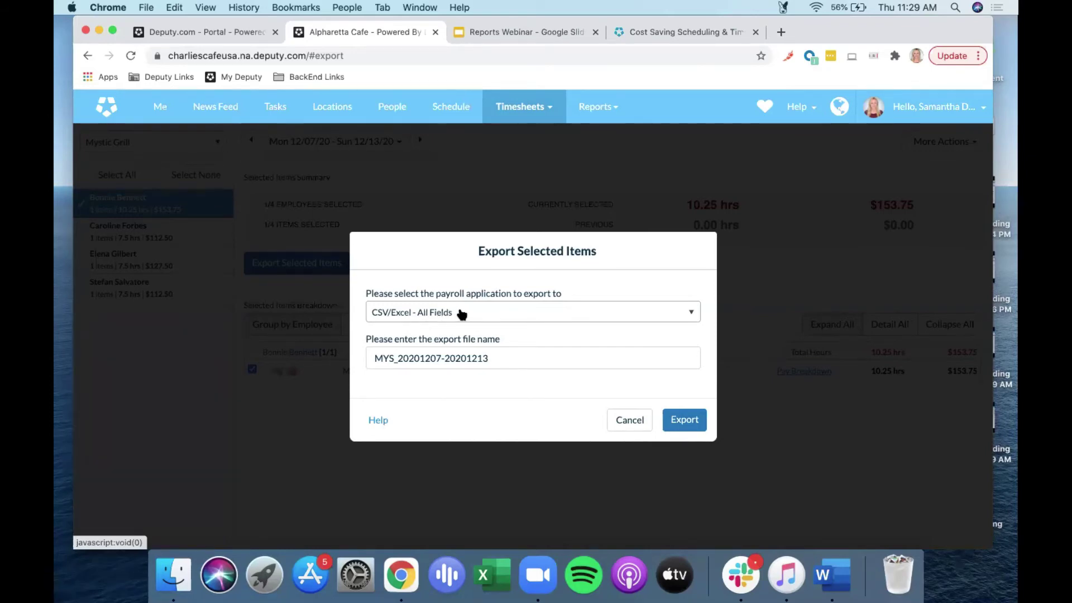
left_click(627, 419)
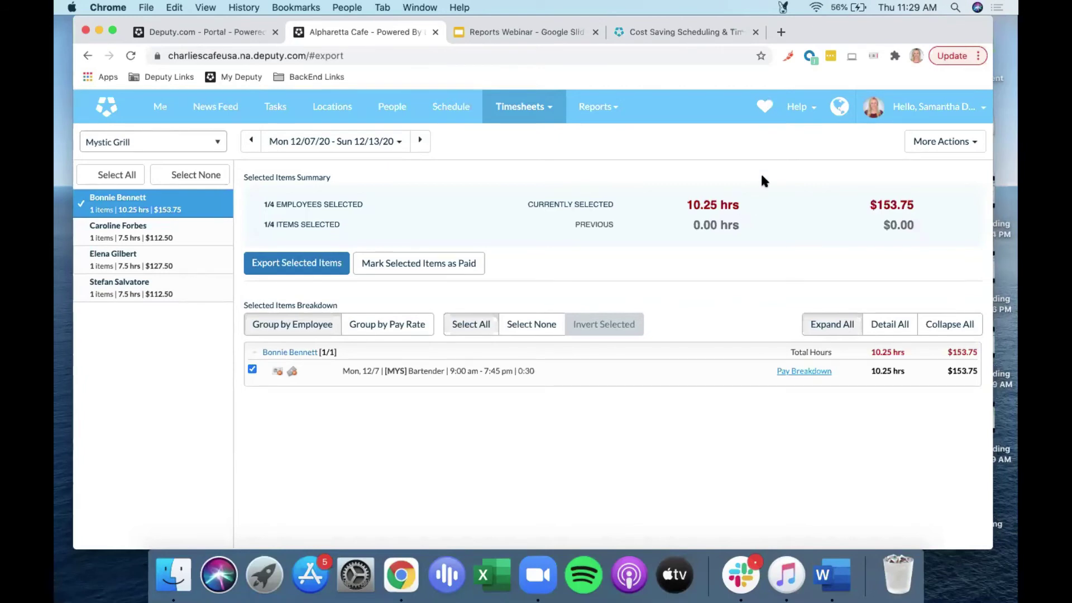
Open the Deputy help website from the help portal and search its articles for "leave"
left_click(799, 106)
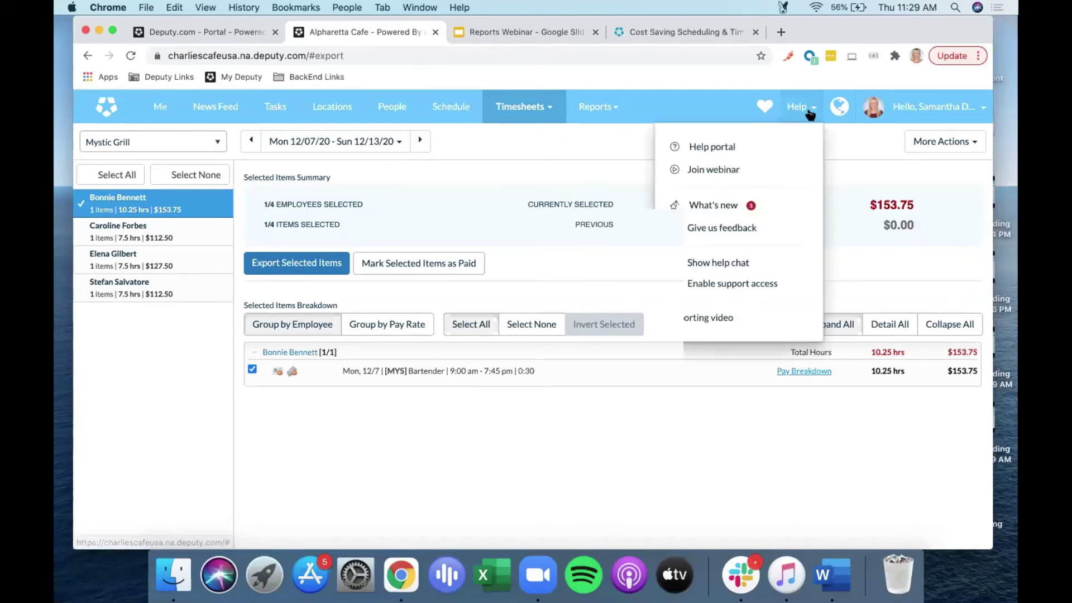
left_click(714, 148)
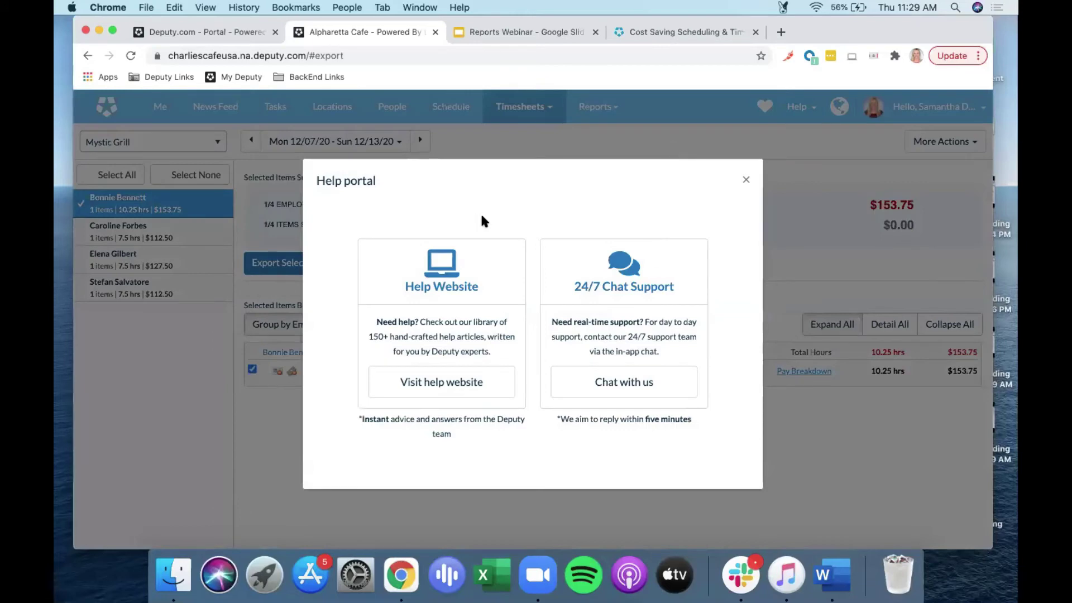
left_click(429, 384)
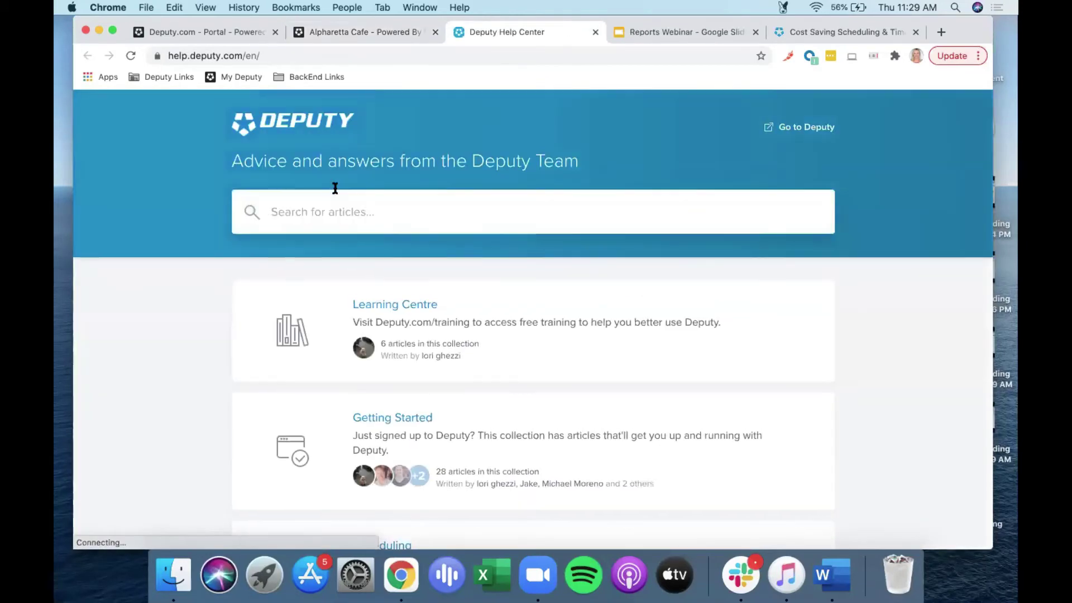
left_click(335, 189)
type("leave")
key("Return")
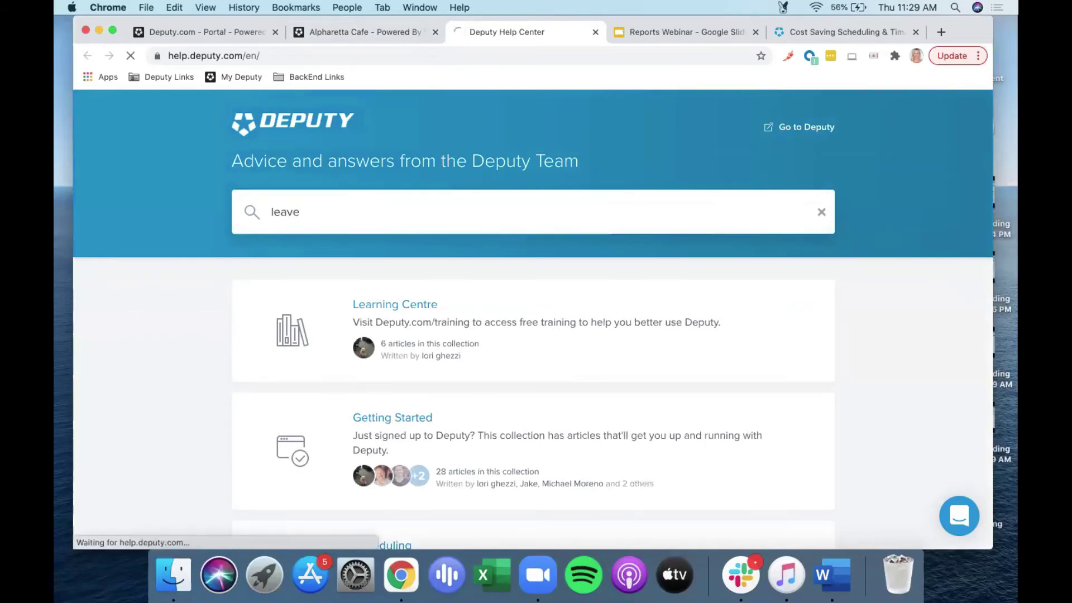
Examine the list of help articles found for leave and return to the start of the results
scroll(439, 231, "down", 1)
scroll(412, 313, "down", 4)
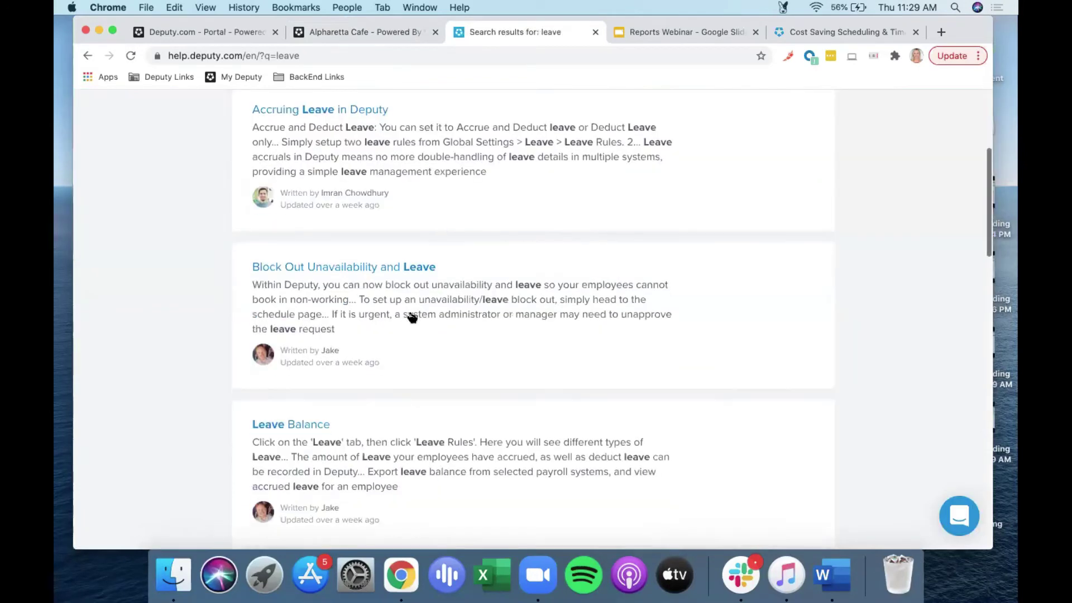
scroll(412, 315, "down", 3)
scroll(412, 317, "up", 3)
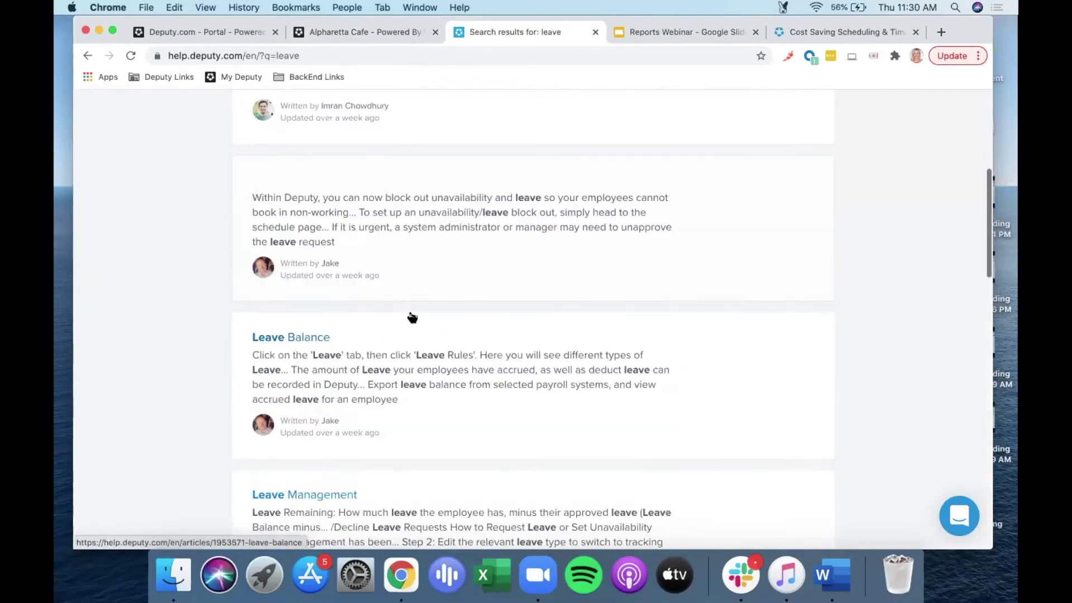
scroll(412, 317, "down", 6)
scroll(412, 317, "down", 5)
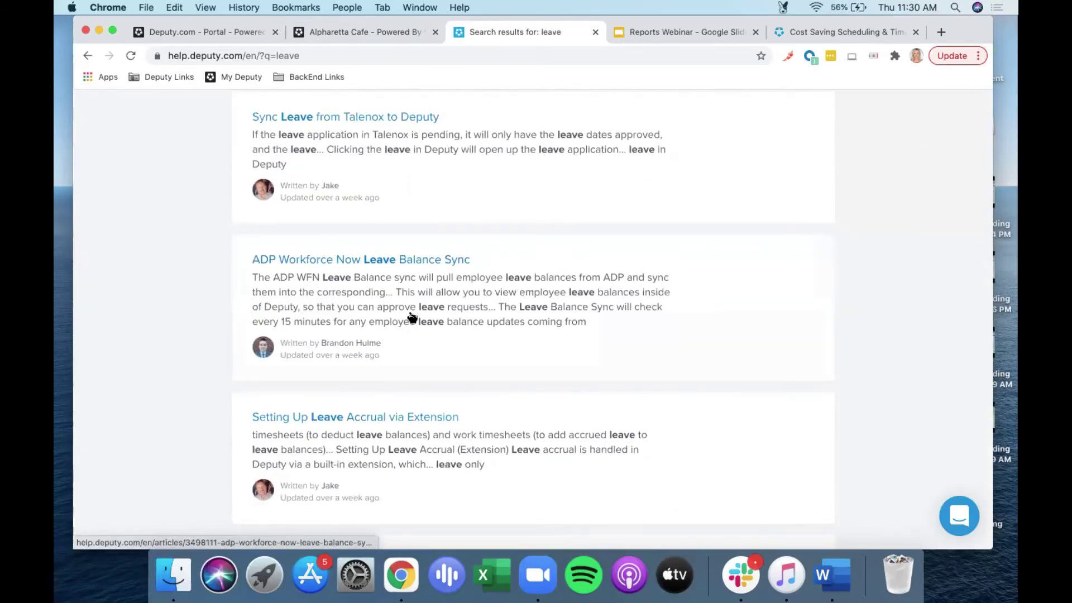
scroll(412, 317, "down", 5)
scroll(412, 317, "down", 4)
scroll(411, 317, "up", 20)
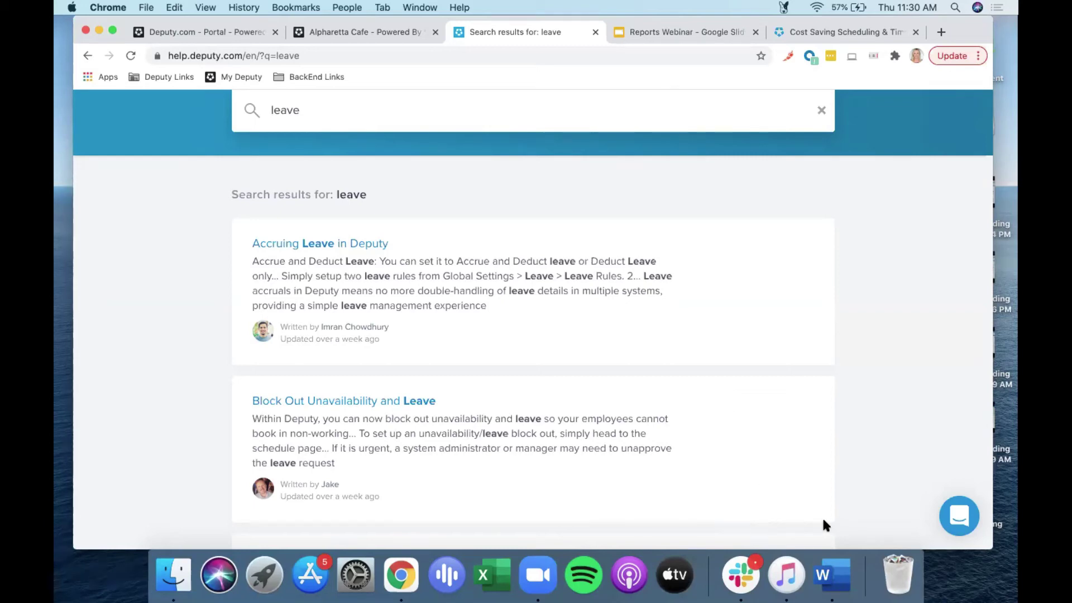
Return to Deputy's Reports Dashboard and reopen the saved Timesheet Test report
left_click(363, 29)
left_click(583, 109)
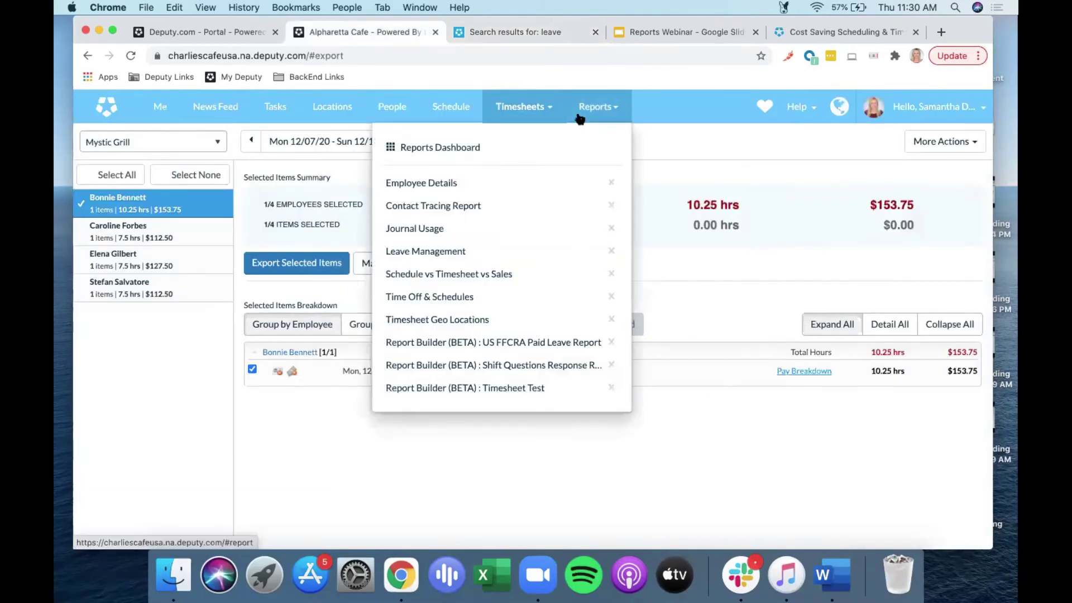
left_click(440, 147)
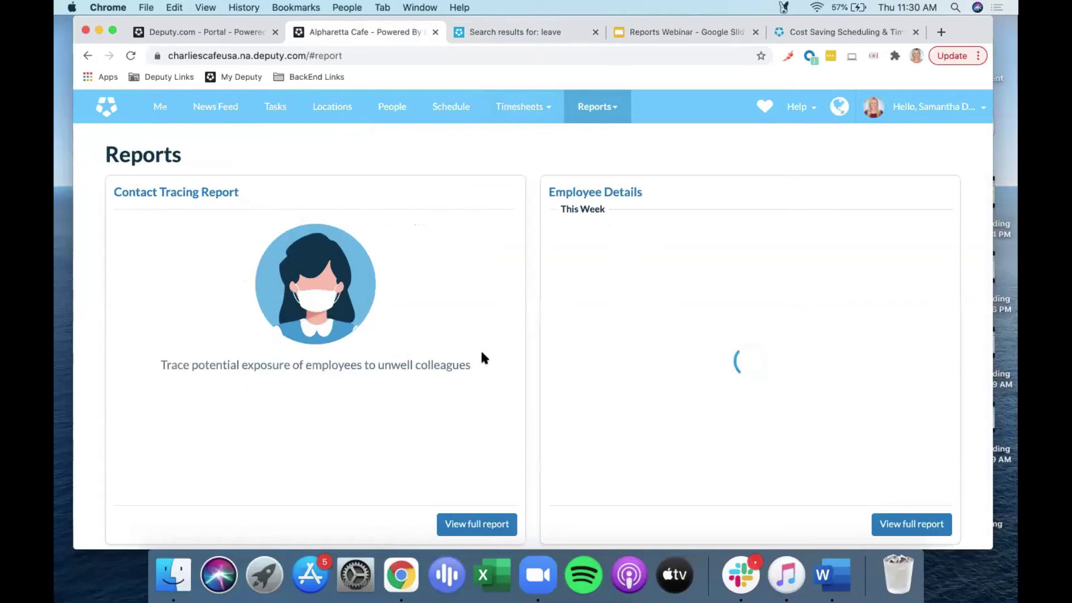
scroll(484, 357, "down", 15)
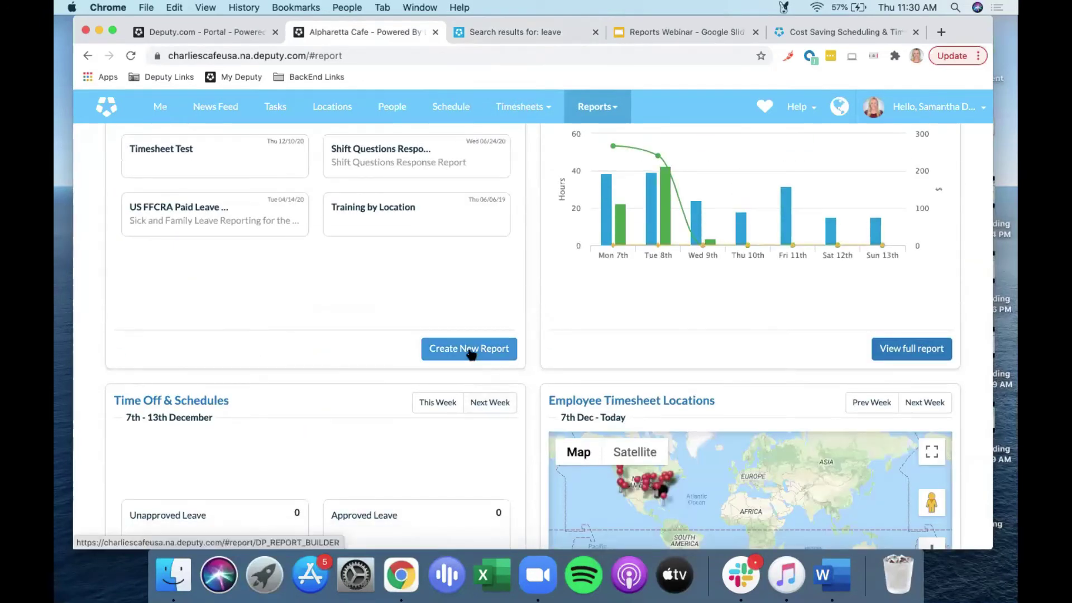
left_click(222, 162)
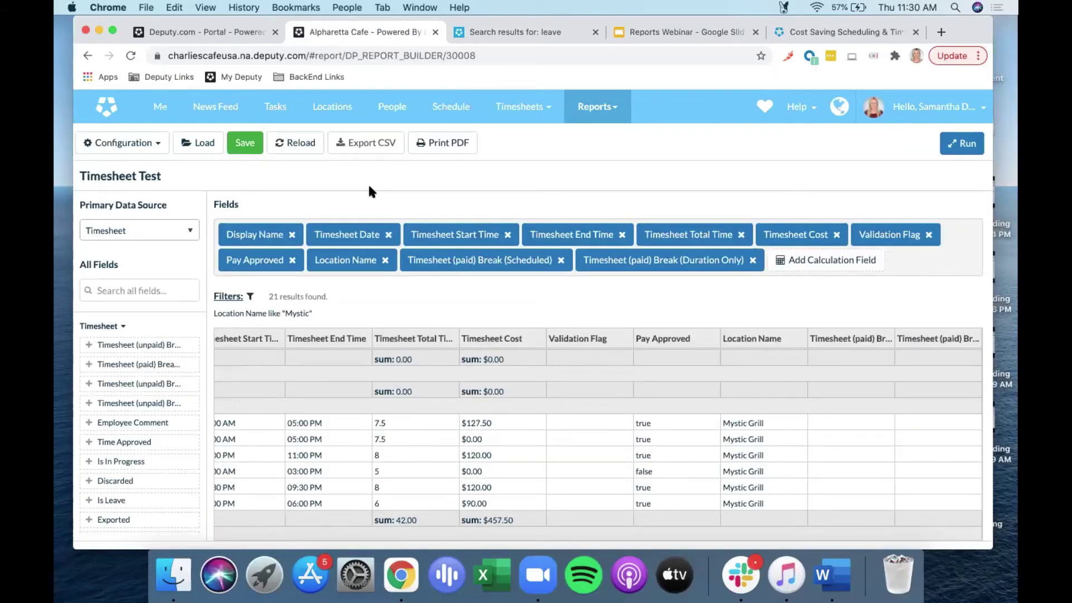
Add a second AND condition to the report's filters on Timesheet Date with the Is between option
left_click(228, 298)
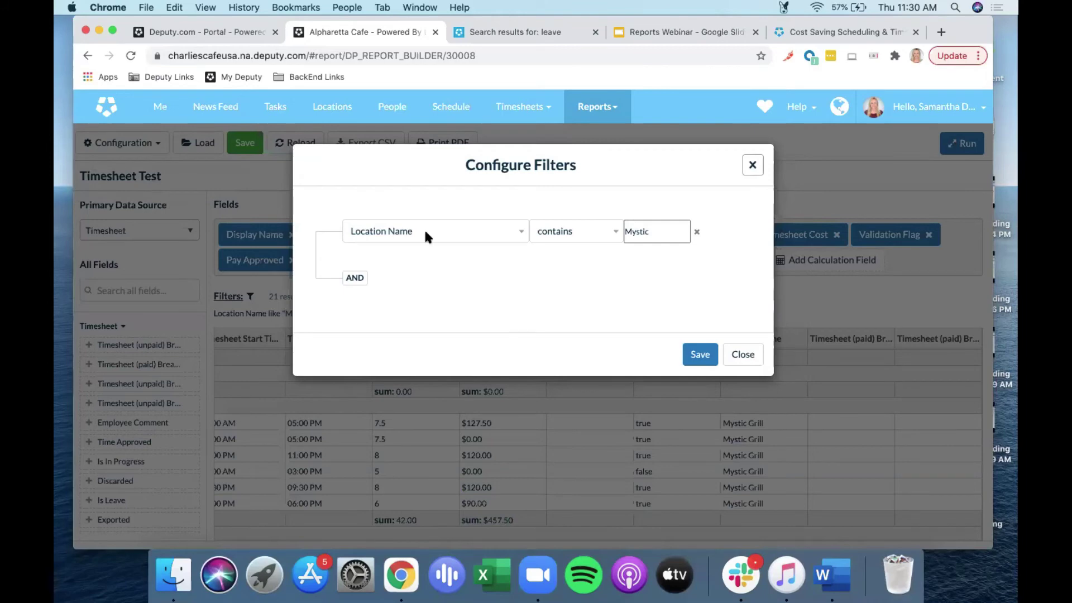
left_click(355, 278)
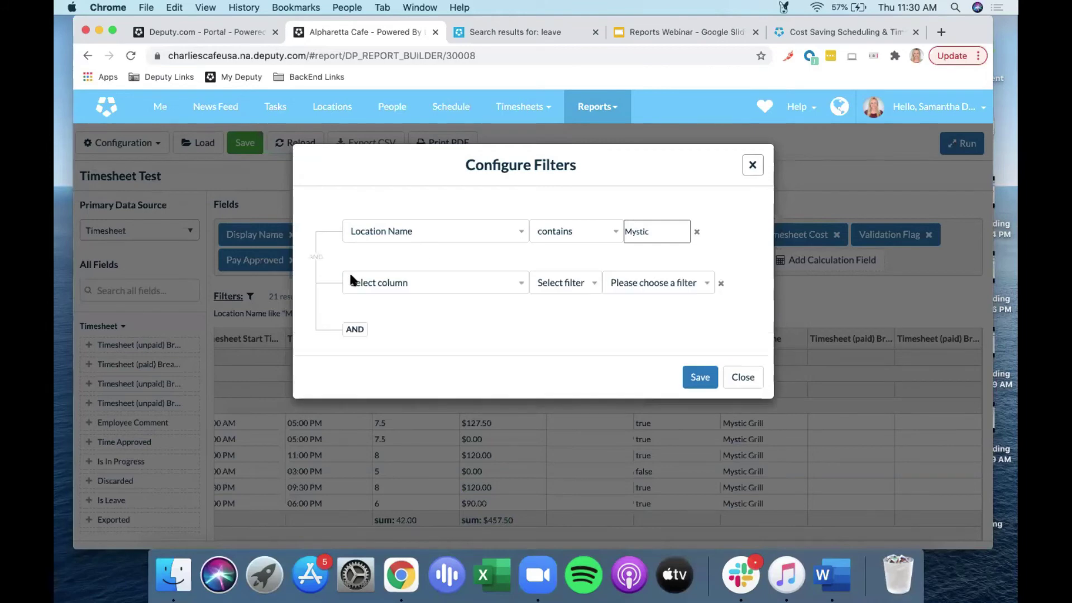
left_click(519, 283)
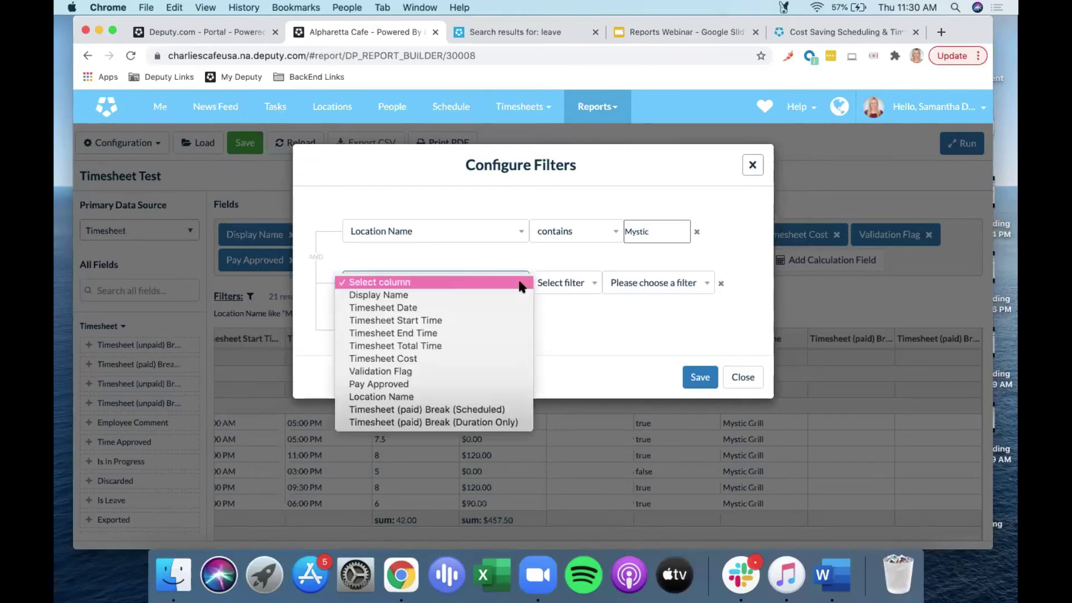
left_click(474, 306)
left_click(599, 280)
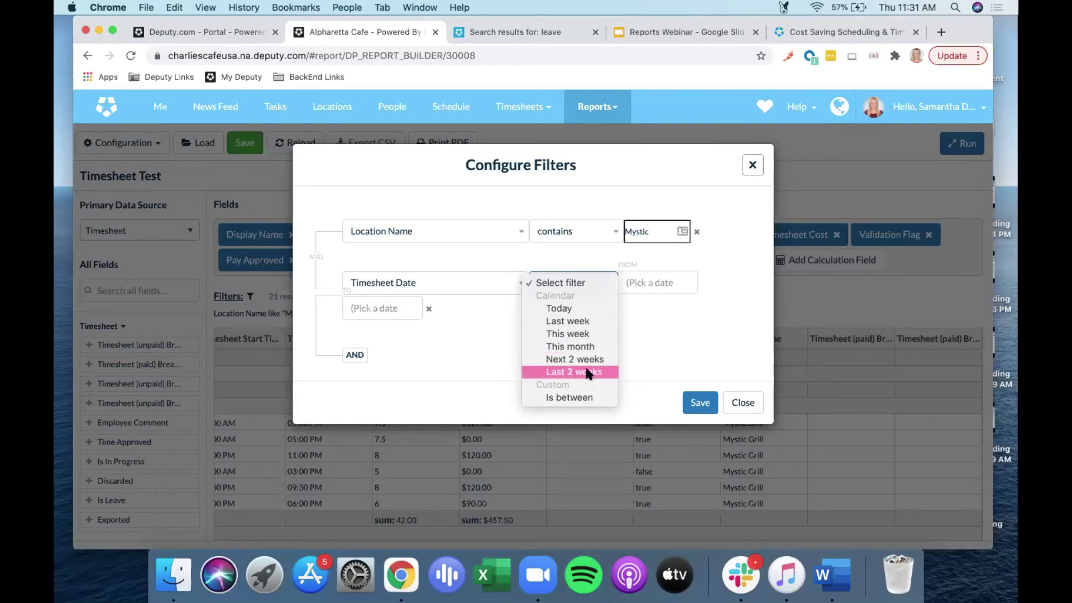
left_click(567, 396)
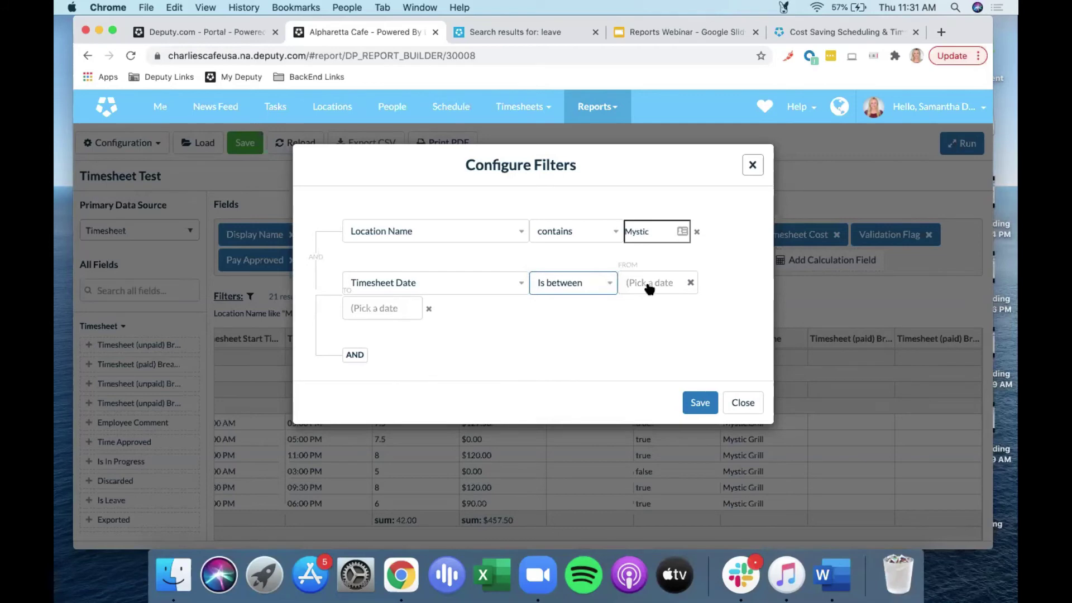
Set the Timesheet Date filter range from 12/01/2020 to 12/30/2020 and save the filters
left_click(649, 288)
left_click(662, 364)
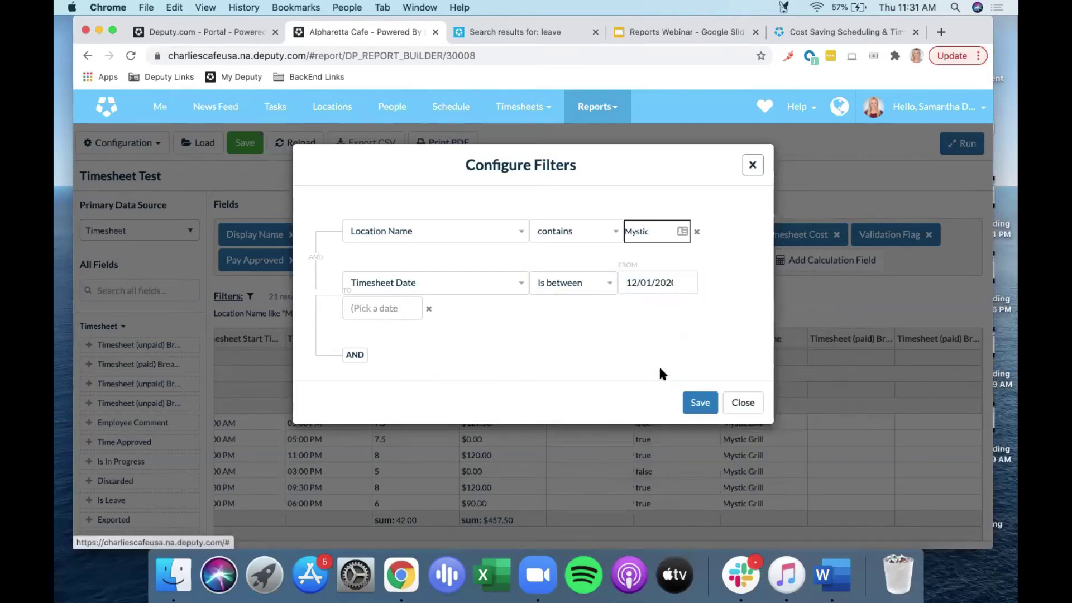
left_click(369, 310)
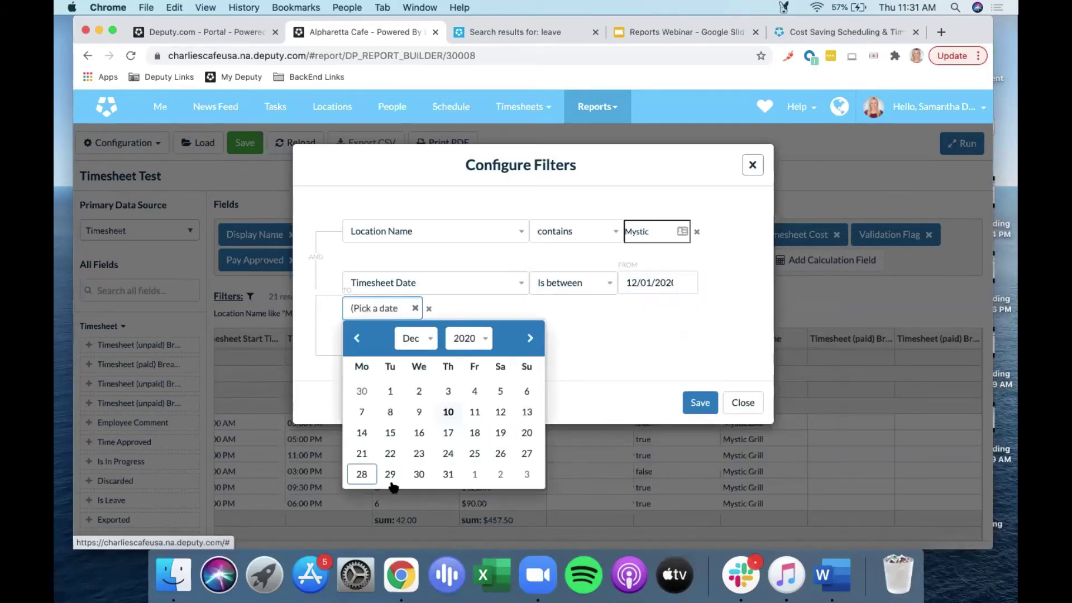
left_click(419, 475)
left_click(700, 402)
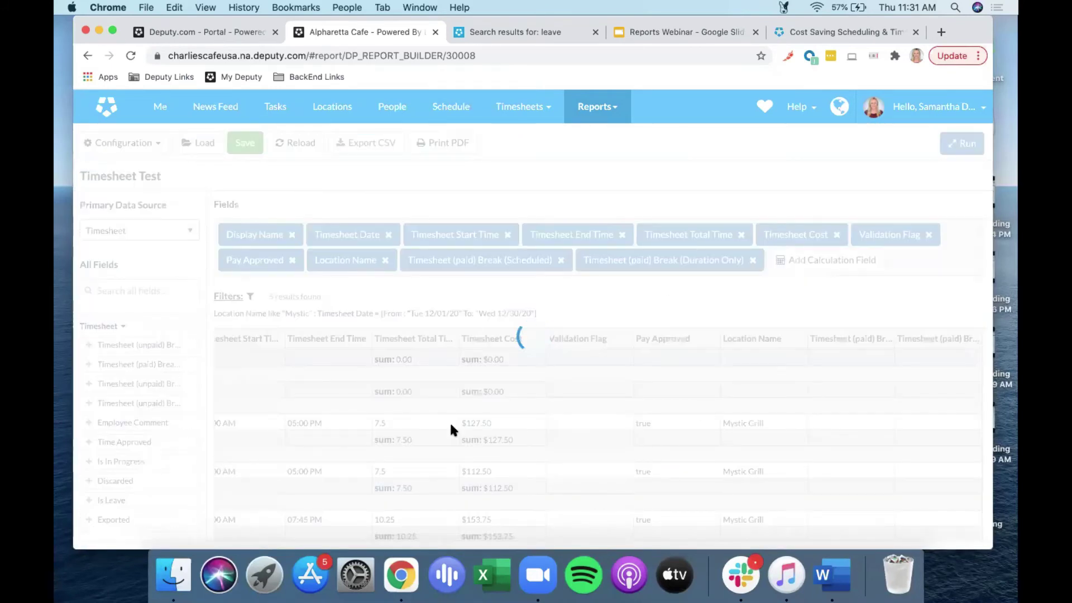
Check the filtered timesheet results, then open the full Leave Management report from the Reports Dashboard
scroll(418, 397, "down", 5)
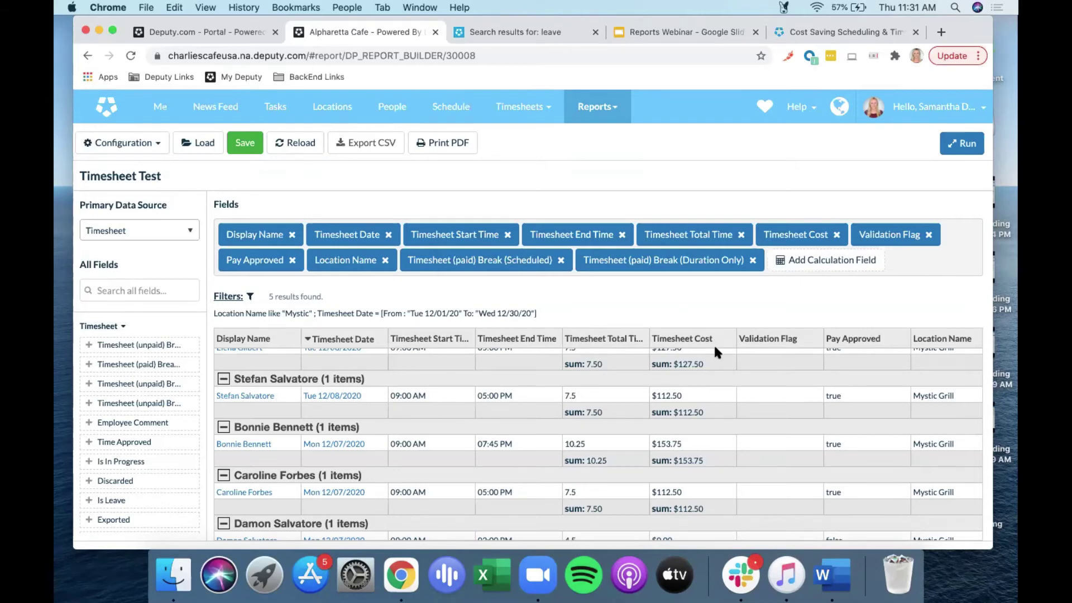
left_click(581, 115)
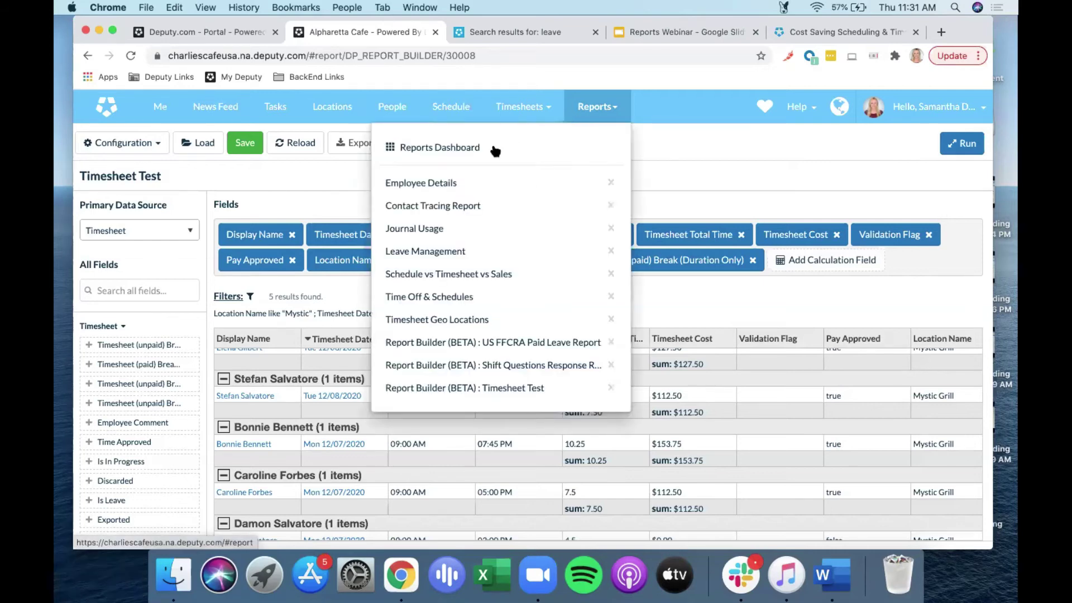
left_click(483, 147)
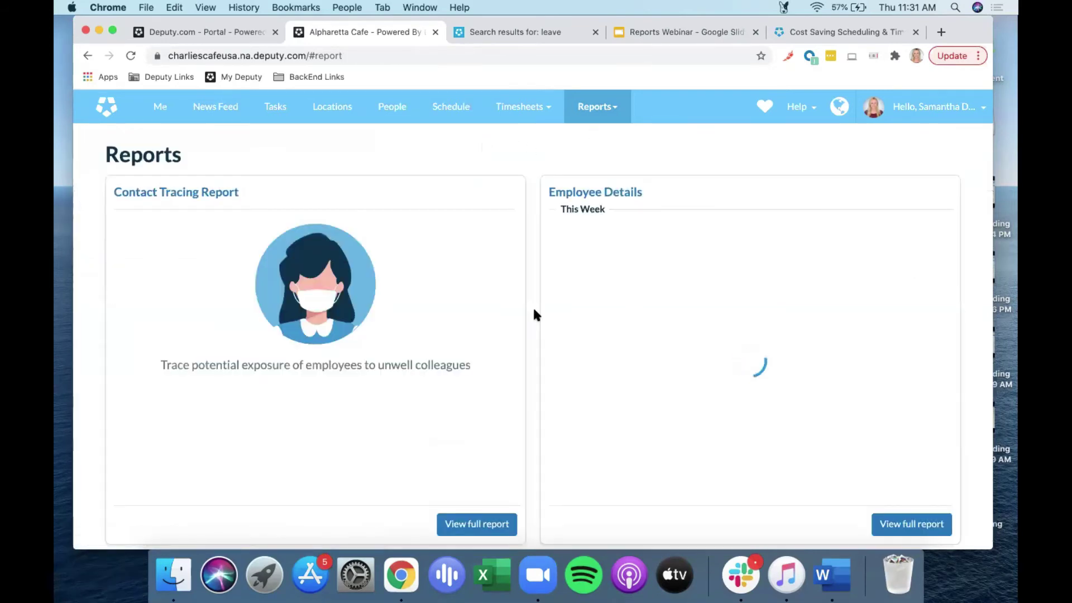
scroll(533, 309, "down", 5)
scroll(534, 314, "down", 1)
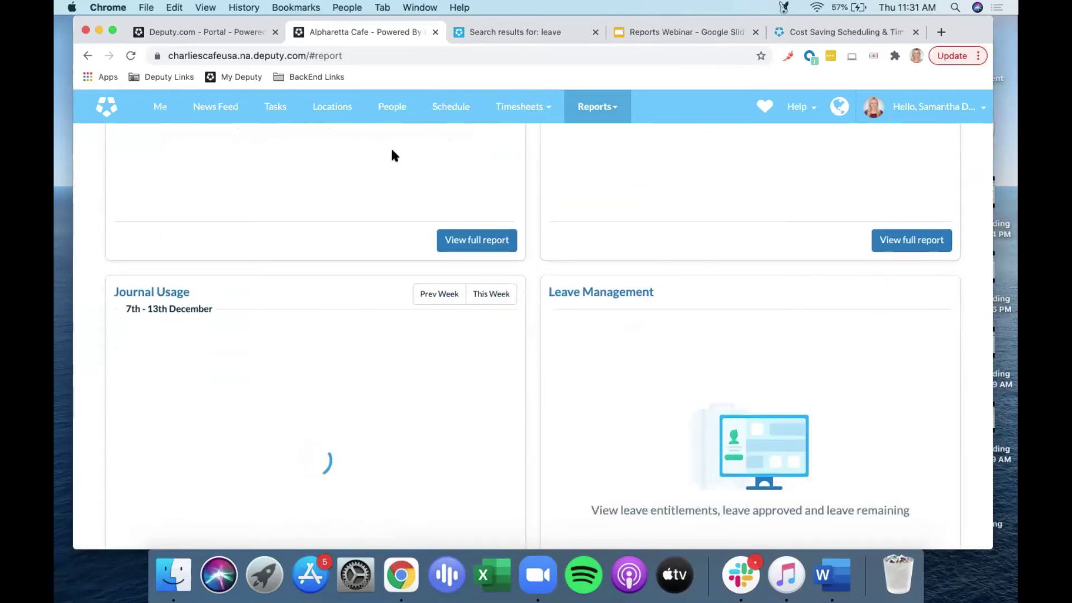
scroll(830, 354, "down", 3)
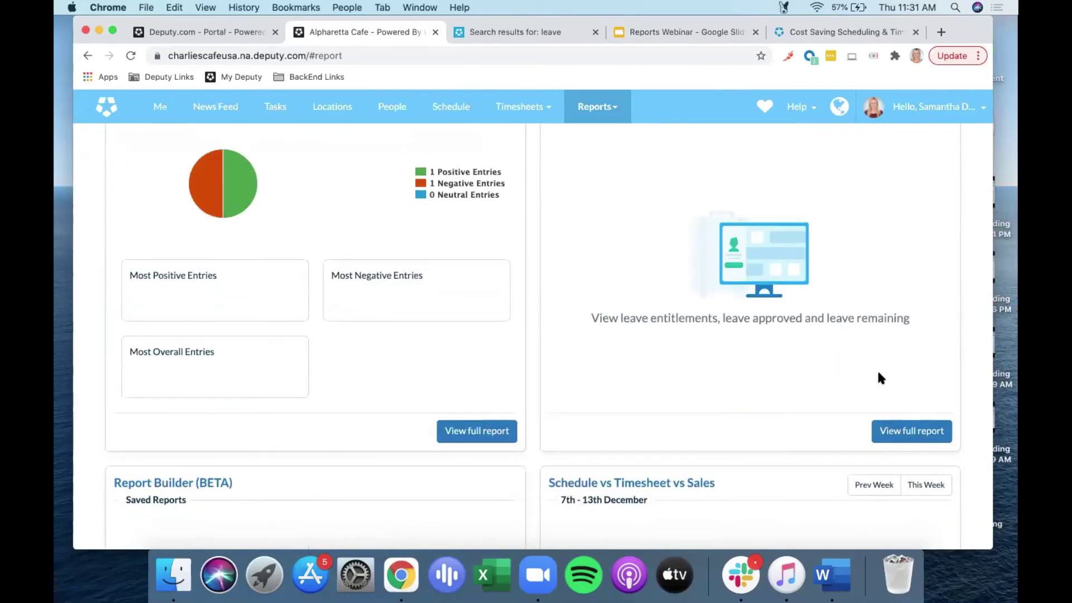
scroll(878, 373, "up", 1)
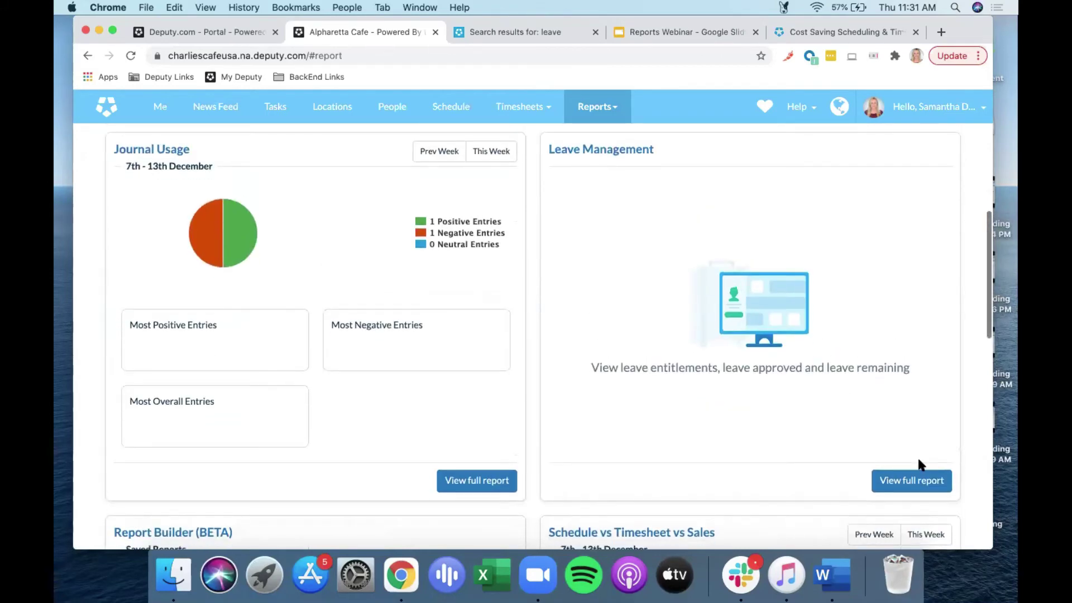
left_click(892, 479)
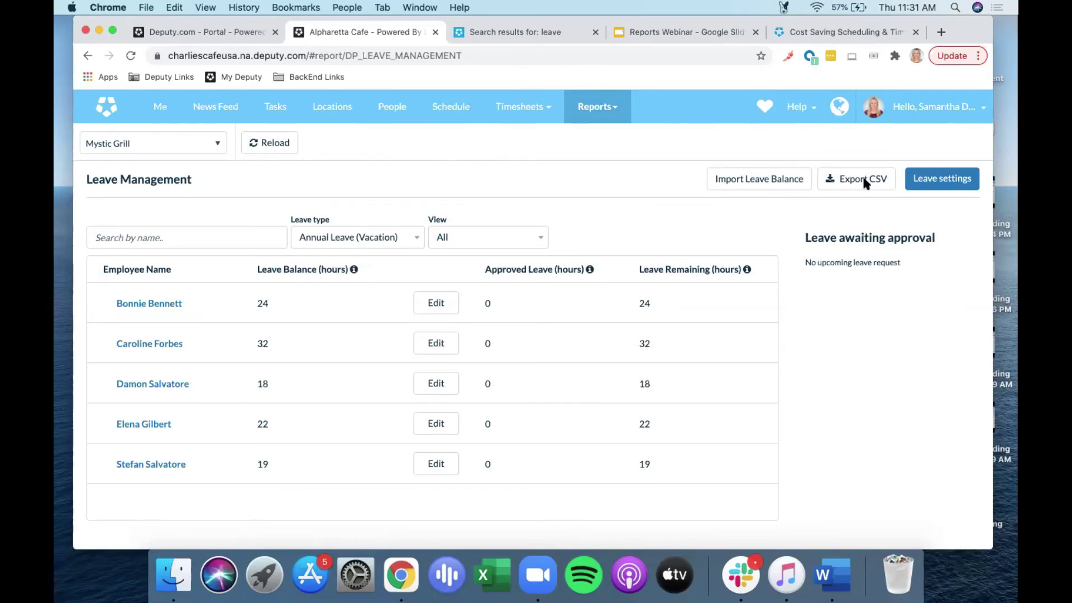
Look through the Leave Rules in the leave settings and close them
left_click(924, 185)
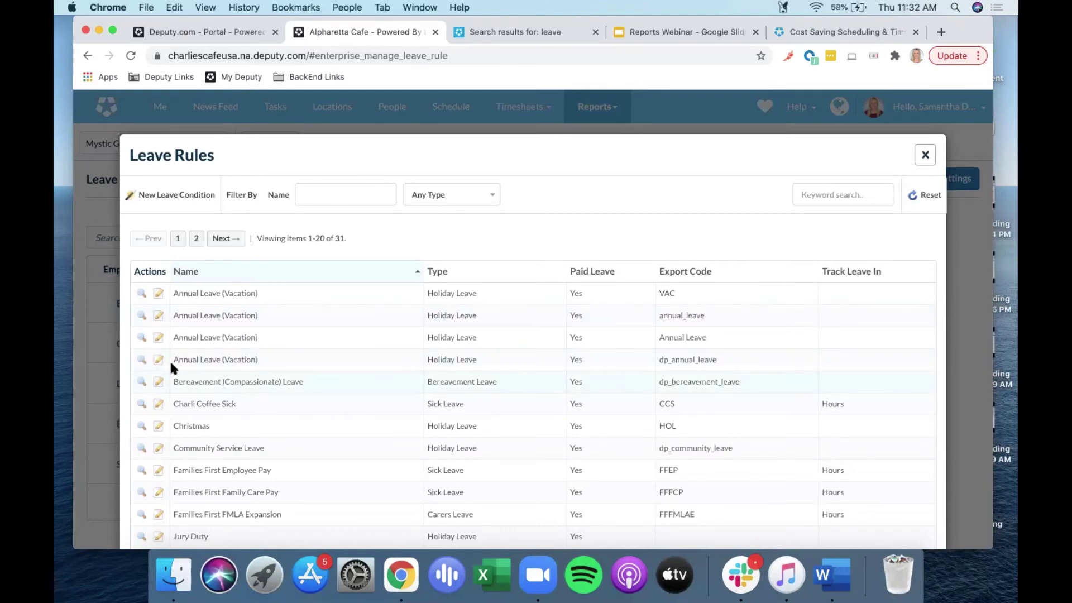
scroll(169, 360, "down", 1)
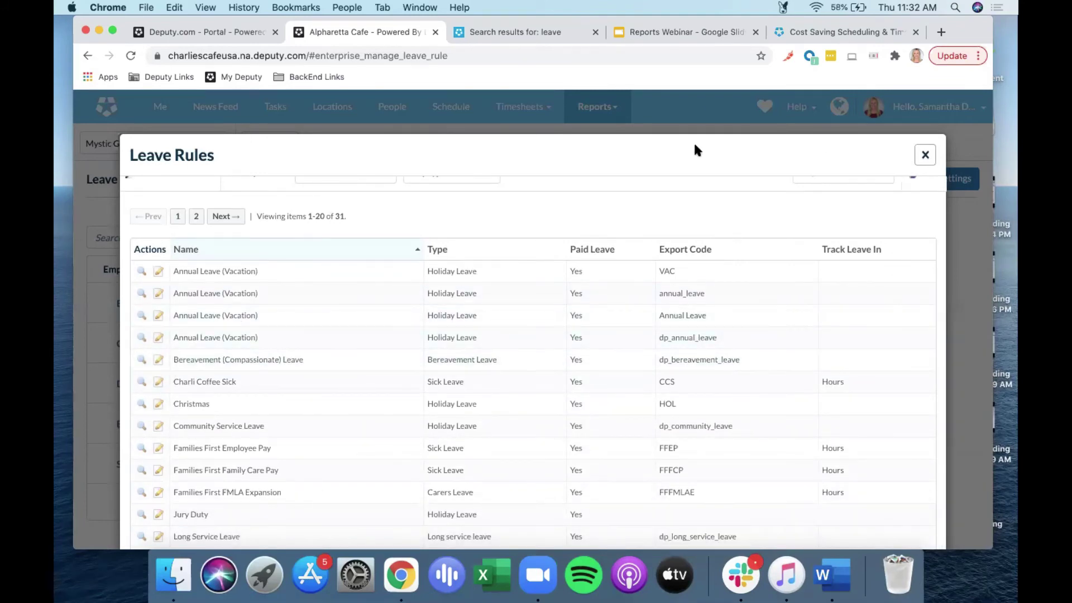
left_click(924, 155)
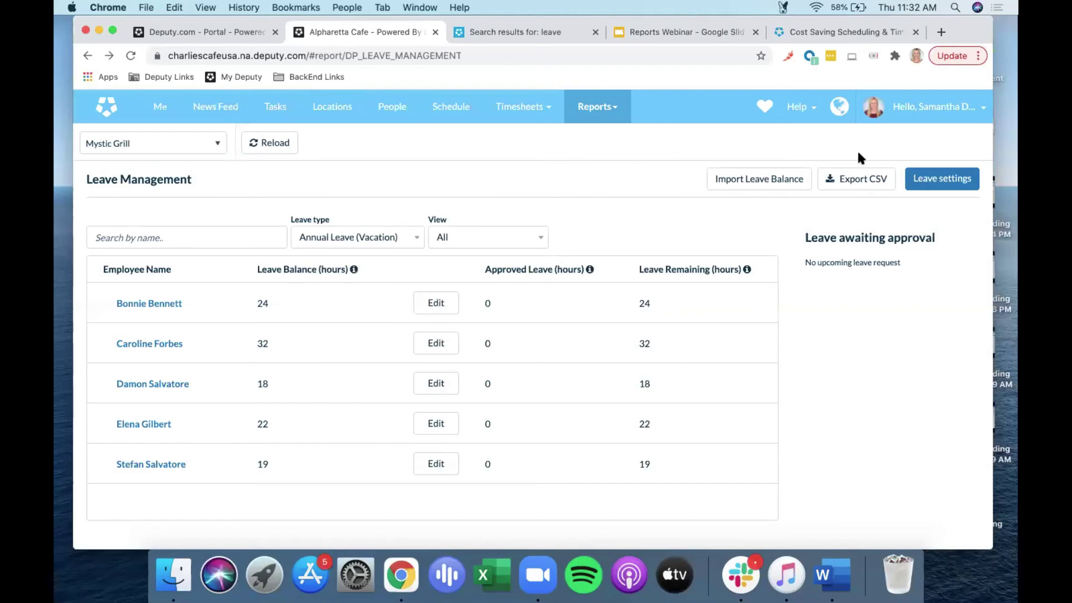
Reopen the leave settings, delete the Test Leave rule from the second page of Leave Rules, and close the list
left_click(931, 177)
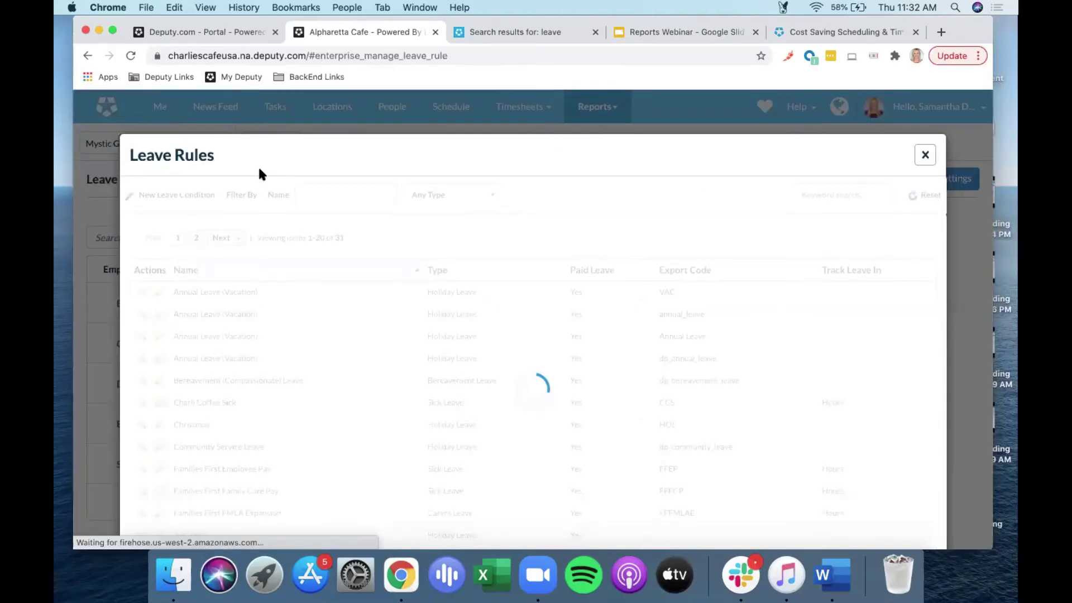
scroll(226, 274, "down", 1)
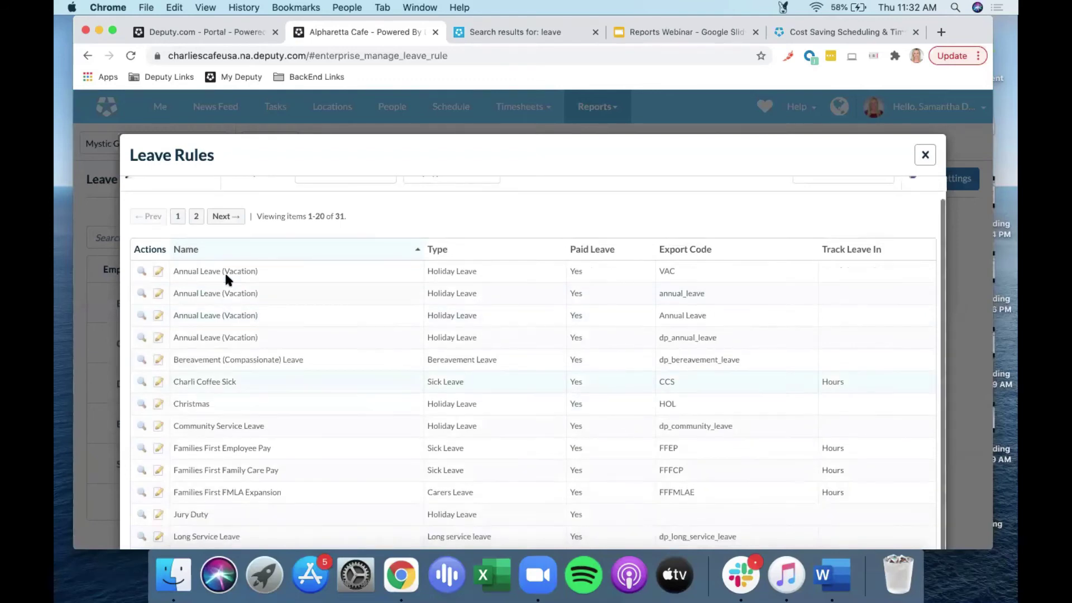
left_click(239, 215)
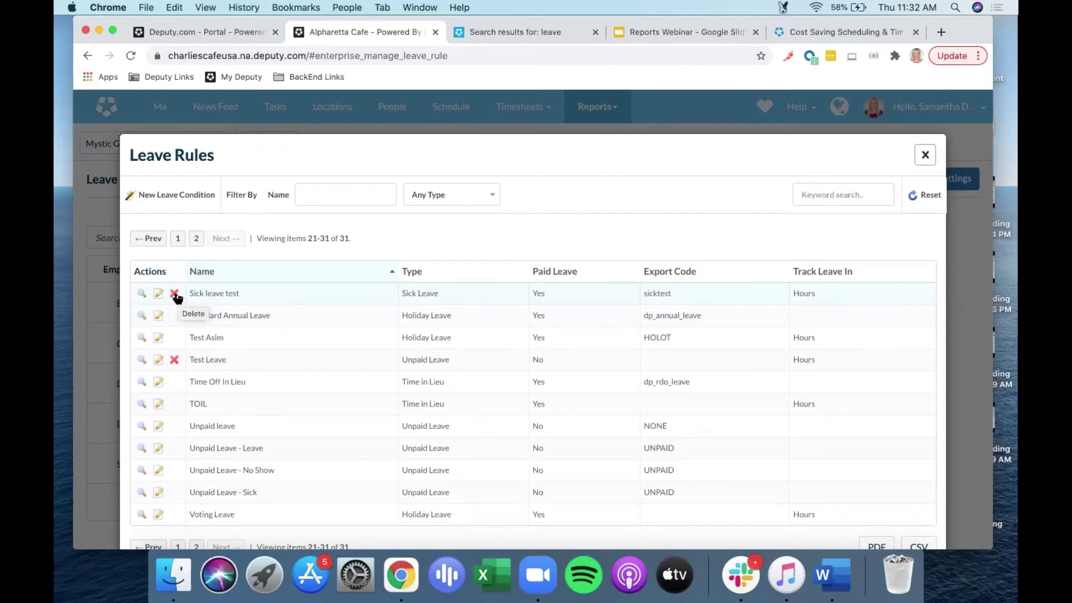
left_click(176, 361)
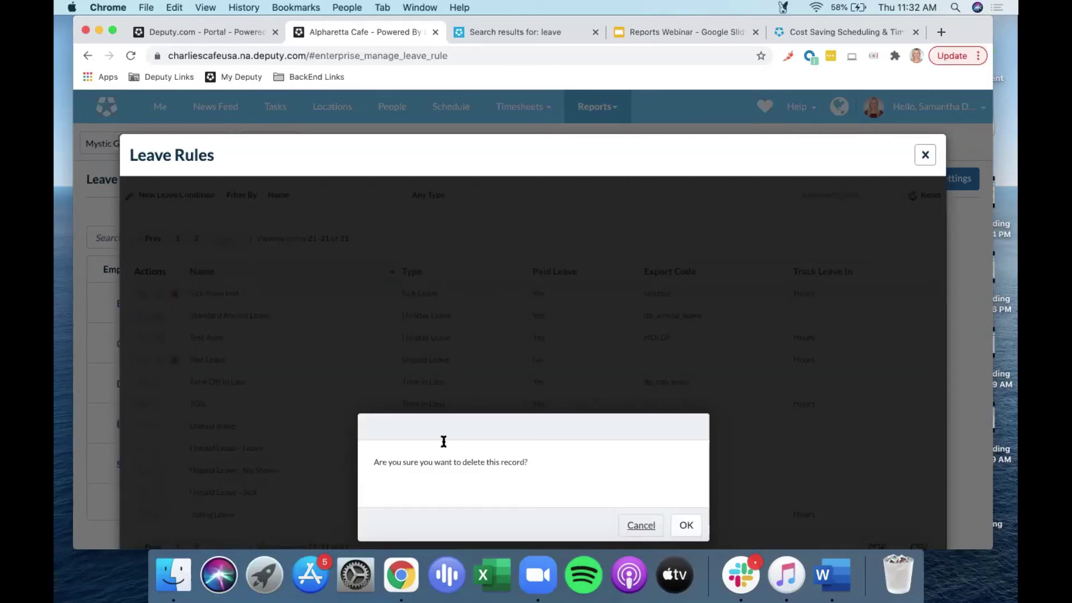
left_click(686, 525)
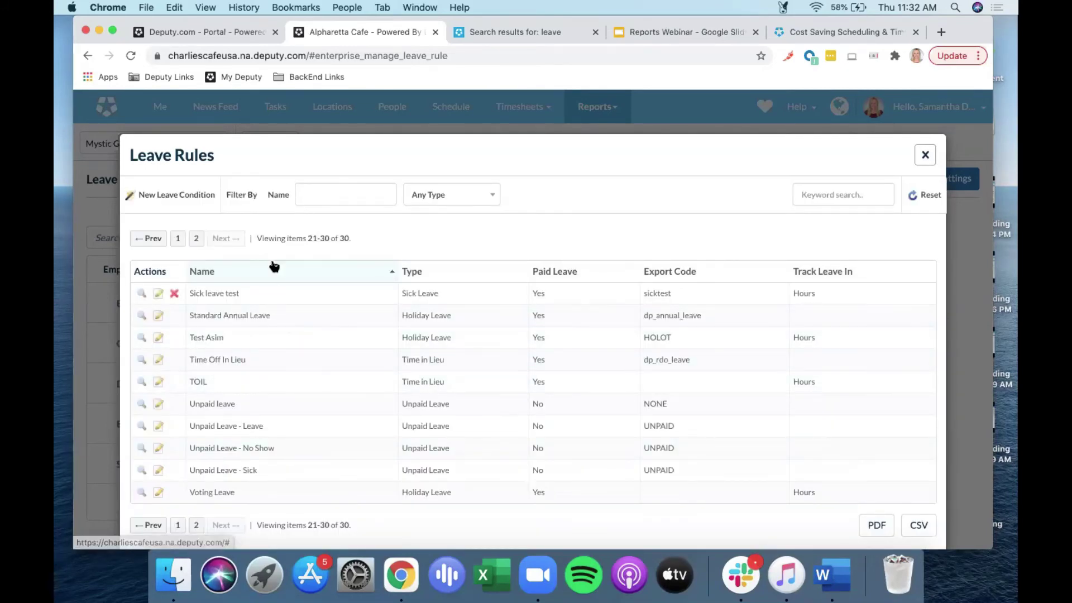
left_click(926, 156)
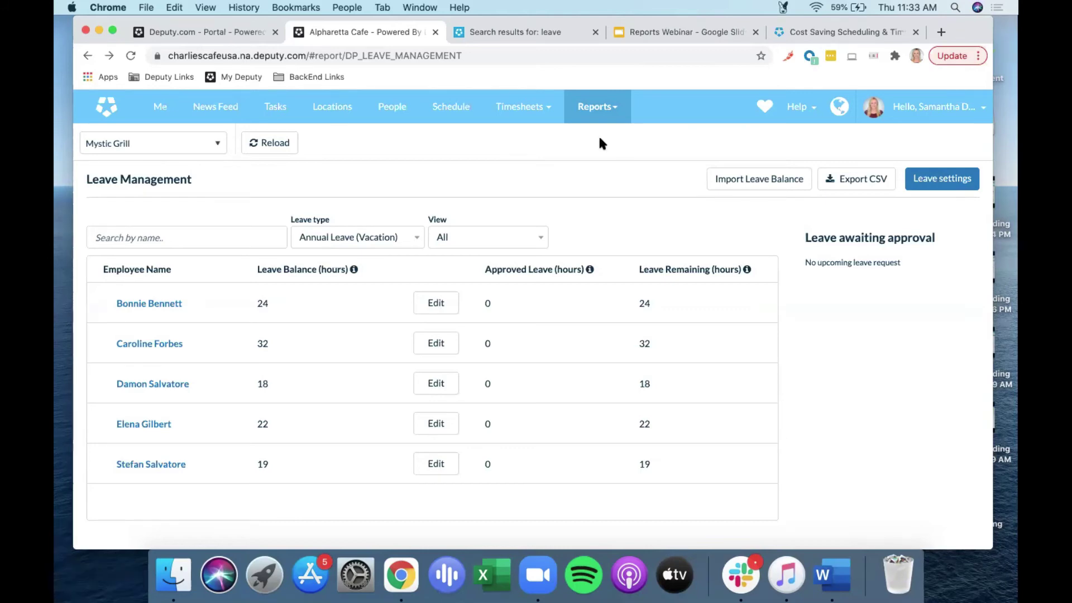
Go back to the Reports Dashboard and open the saved Timesheet Test report from Report Builder (BETA)
left_click(575, 109)
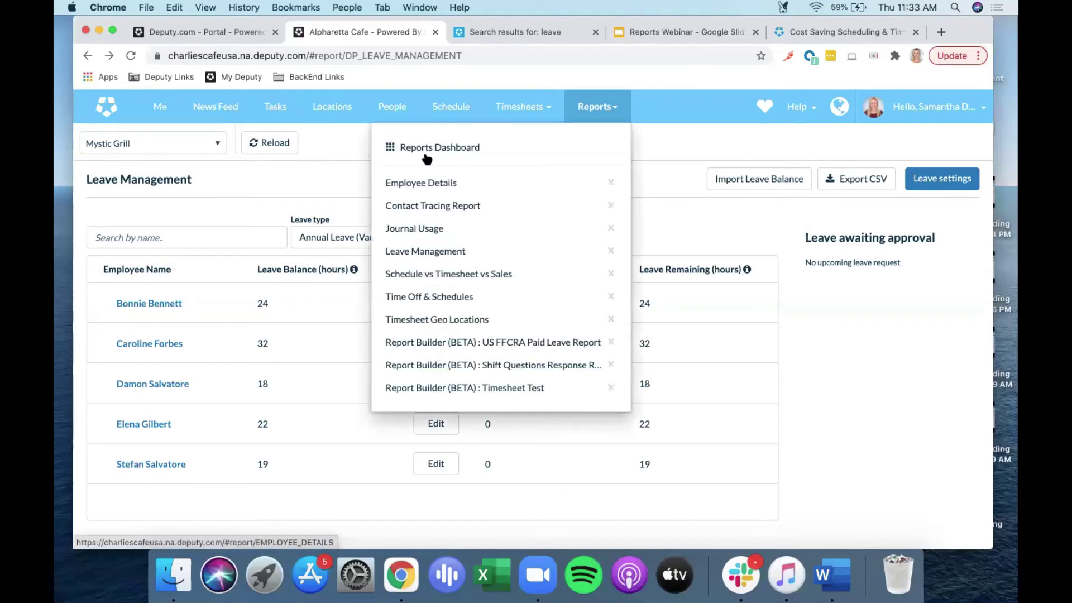
left_click(428, 146)
scroll(316, 314, "down", 5)
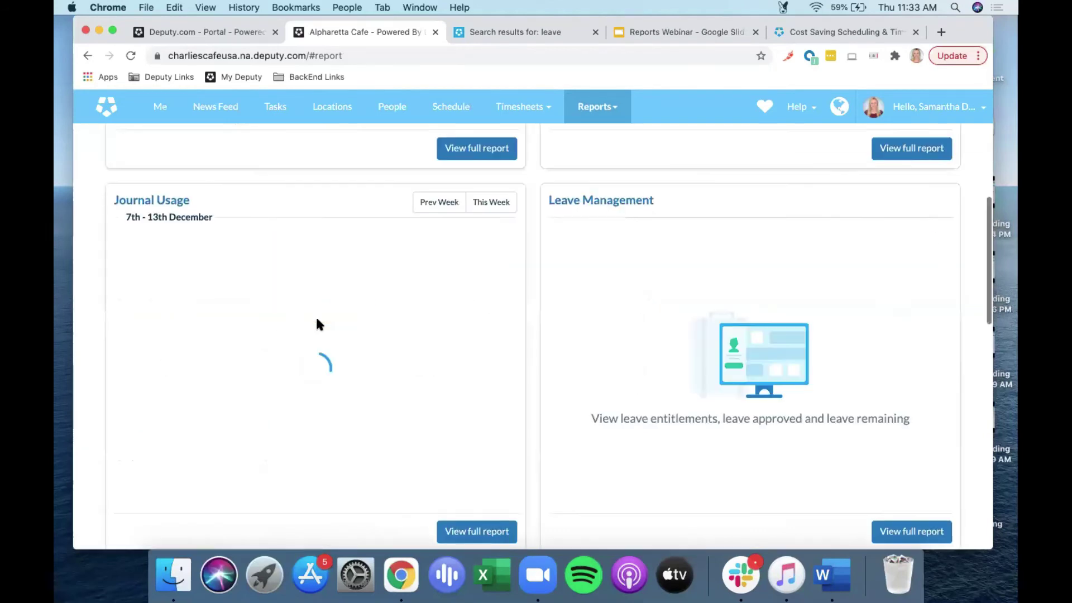
scroll(316, 315, "down", 5)
scroll(316, 315, "down", 2)
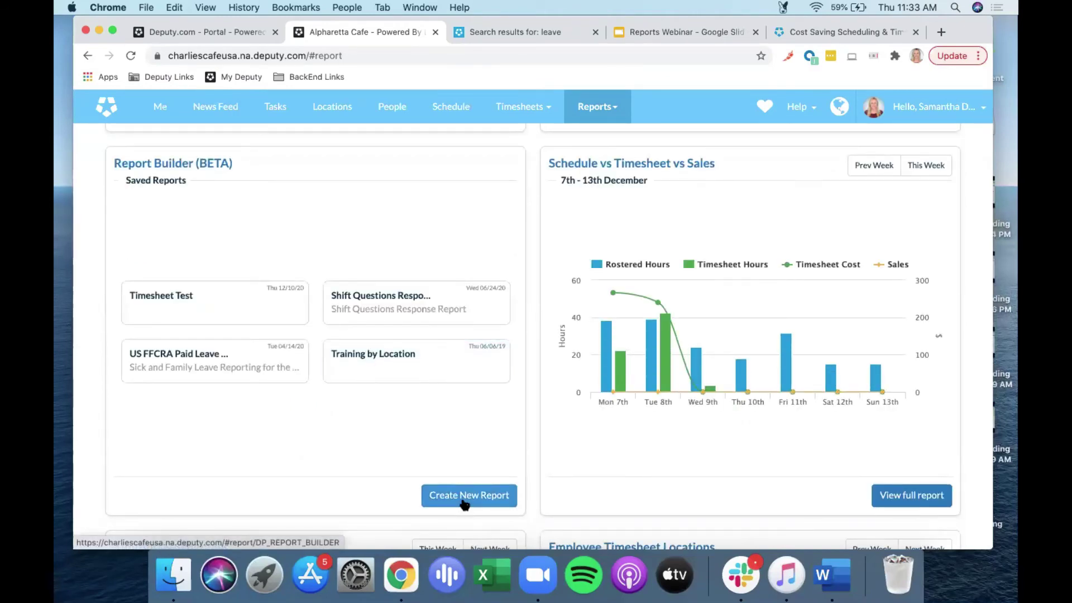
left_click(215, 299)
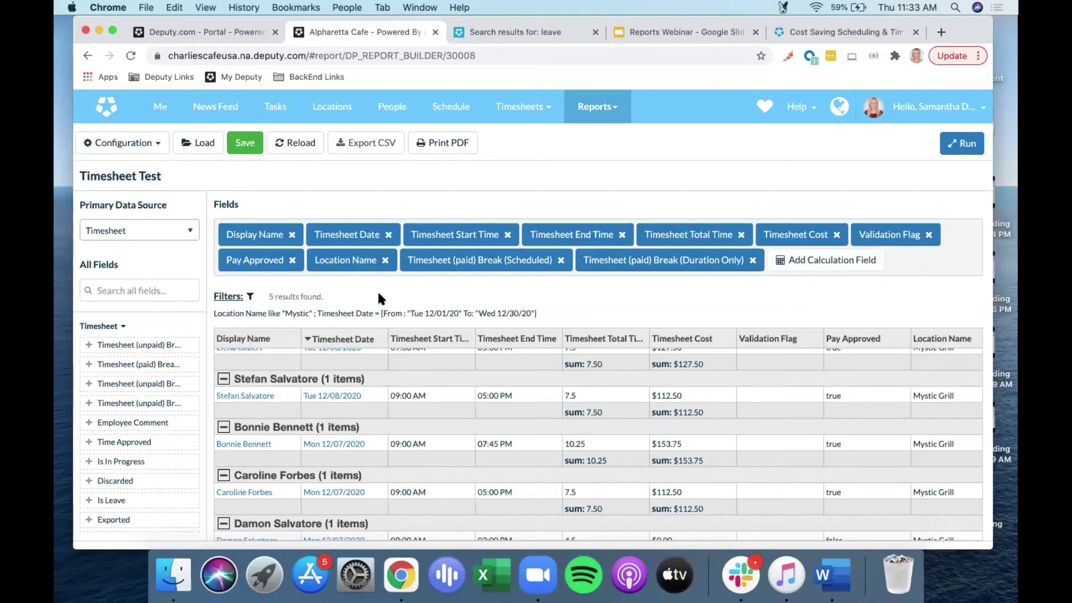
Remove the Timesheet Date condition from the report's filters and save them
left_click(229, 297)
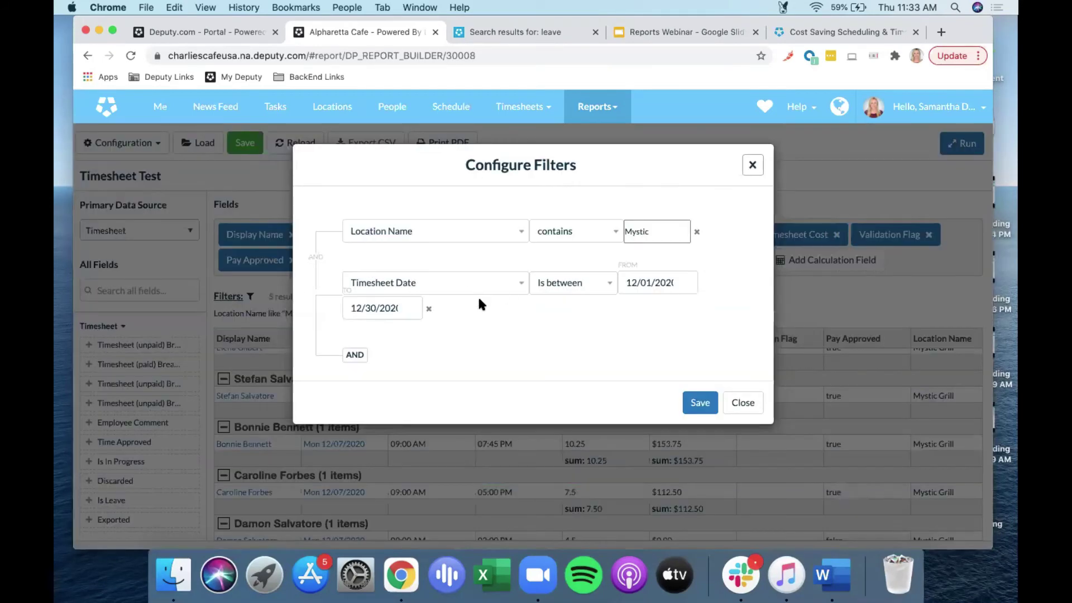
left_click(429, 308)
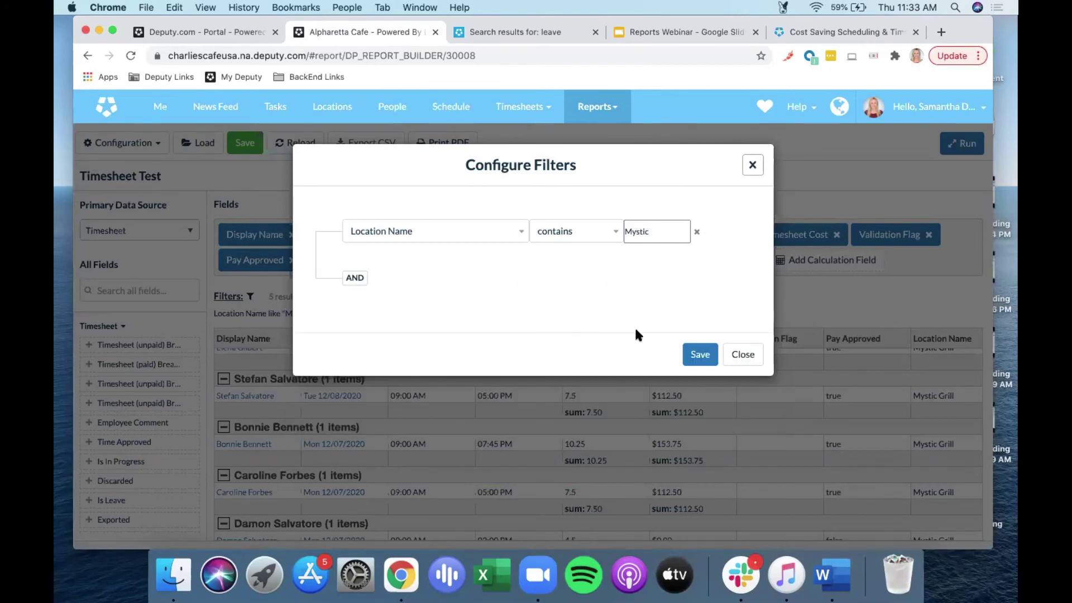
left_click(695, 351)
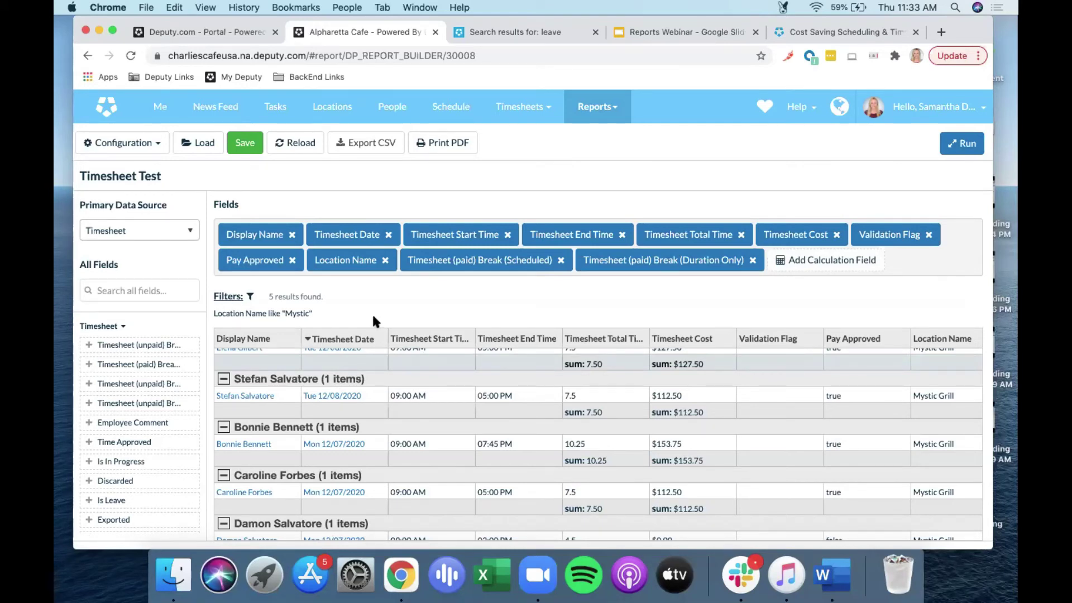
Add an AND condition on Timesheet Date to the report's filters, using the Is between option
left_click(229, 299)
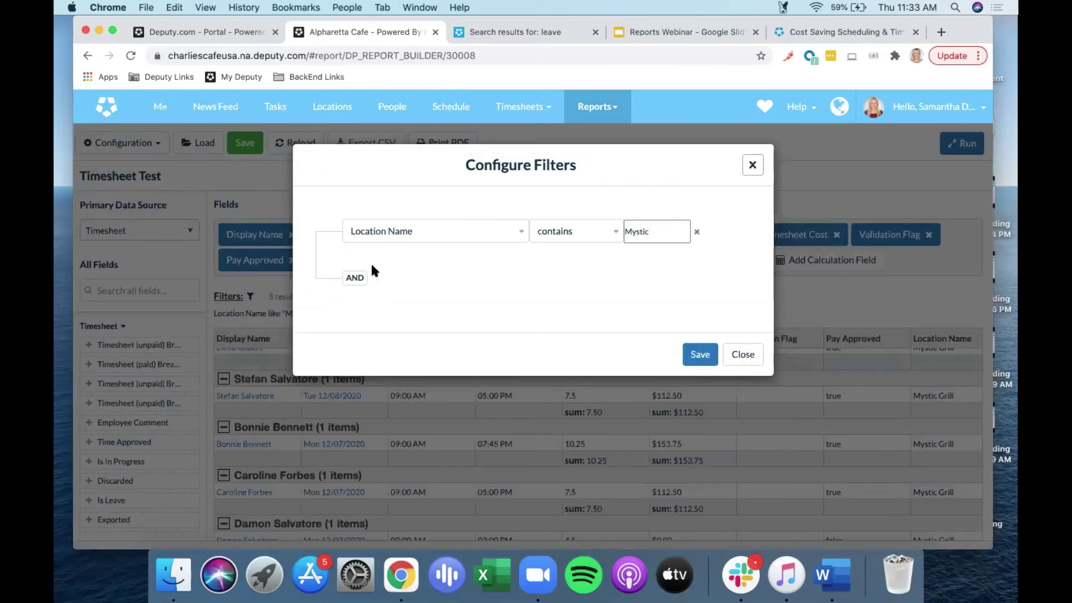
left_click(354, 277)
left_click(515, 283)
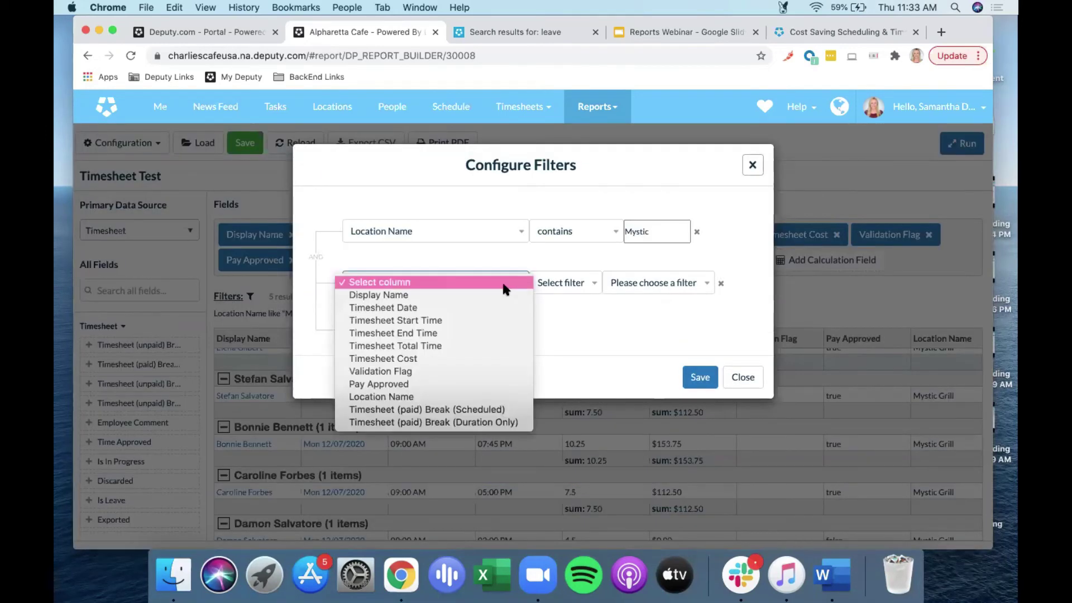
left_click(472, 308)
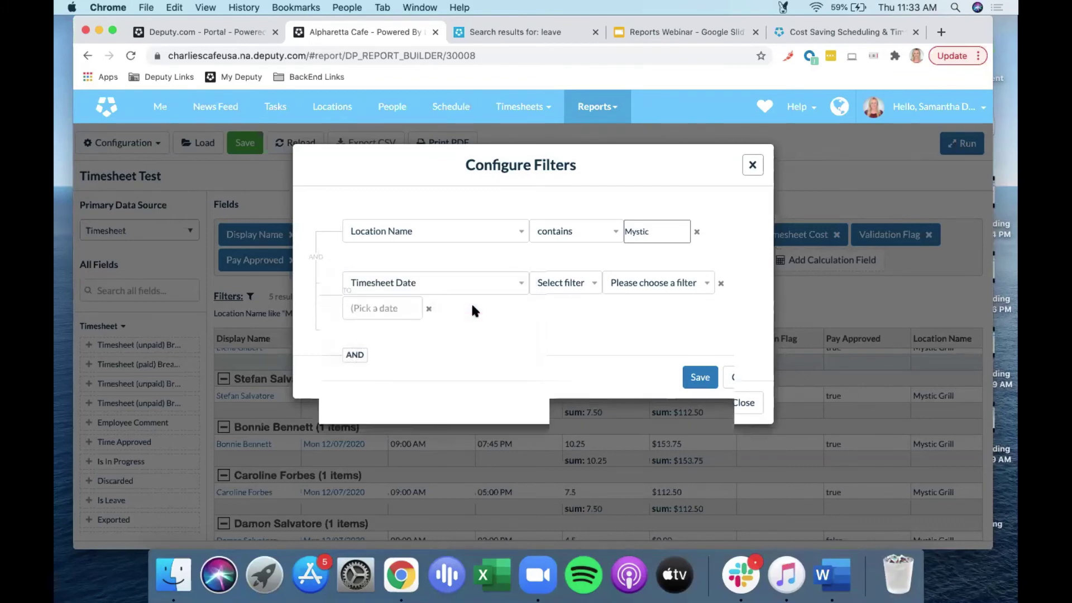
left_click(600, 282)
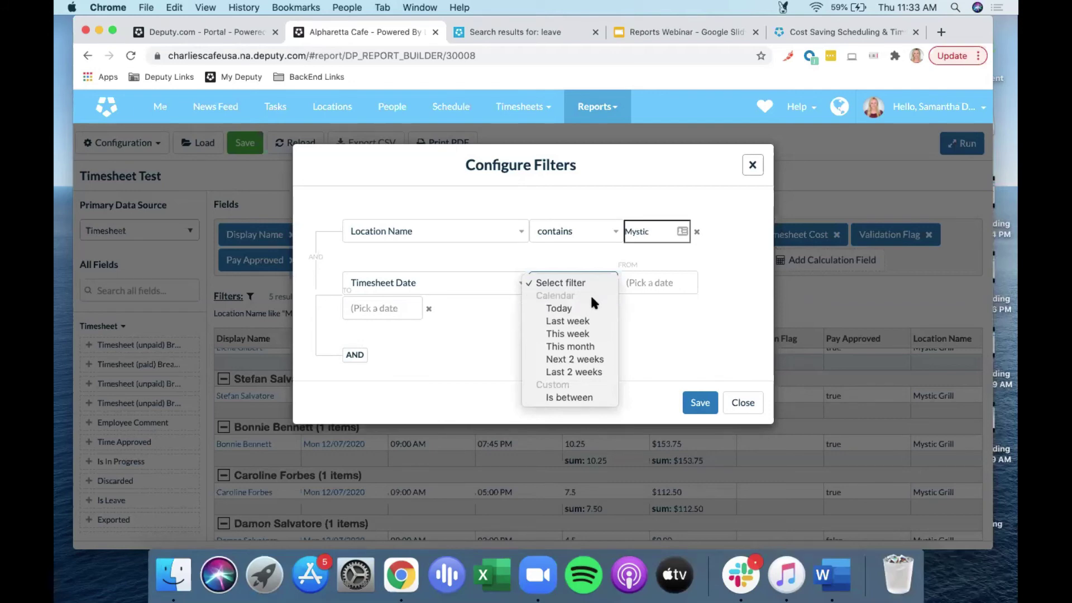
left_click(639, 288)
left_click(567, 285)
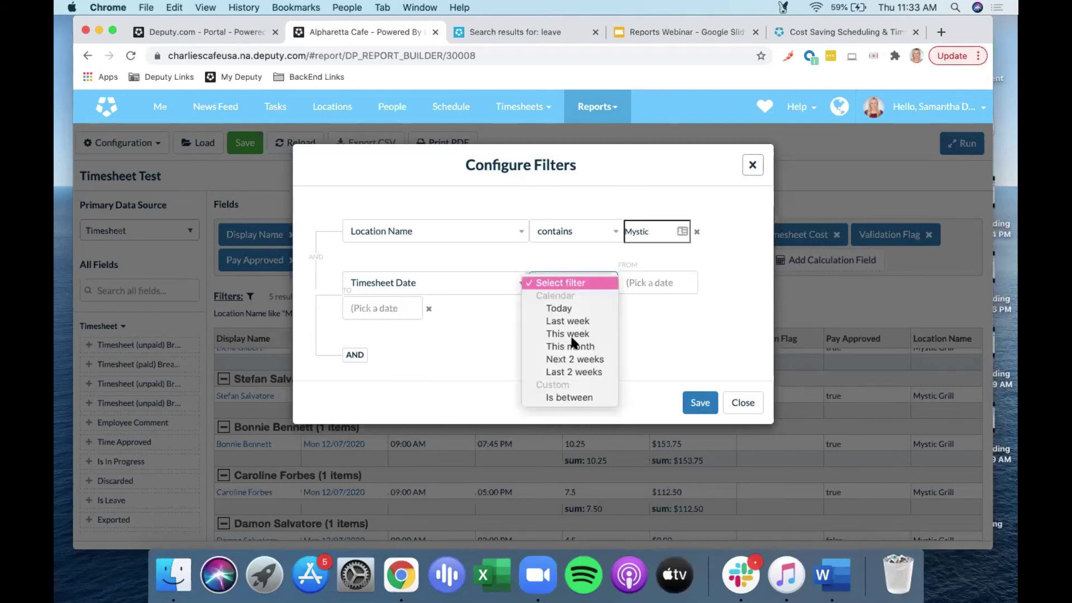
left_click(566, 396)
Set both the From and To dates of the Timesheet Date condition to 12/01/2020
left_click(642, 283)
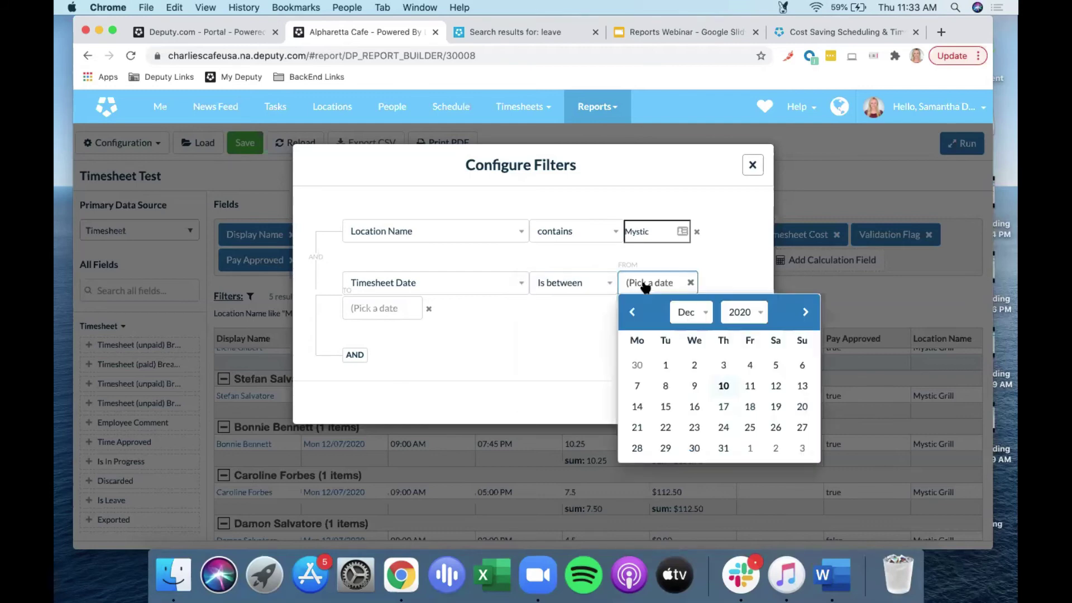
left_click(665, 365)
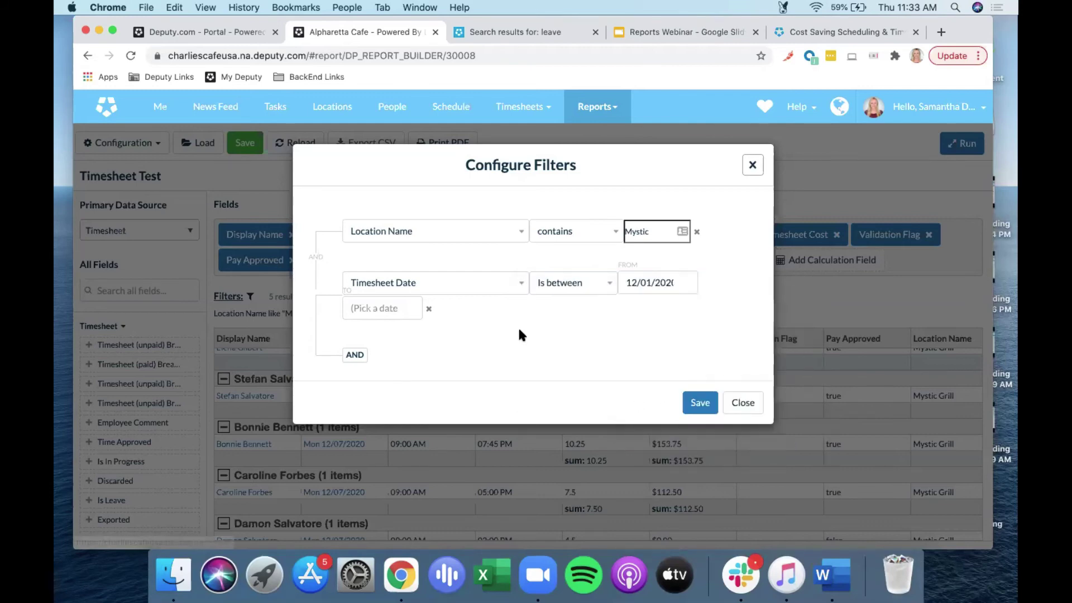
left_click(355, 310)
left_click(390, 391)
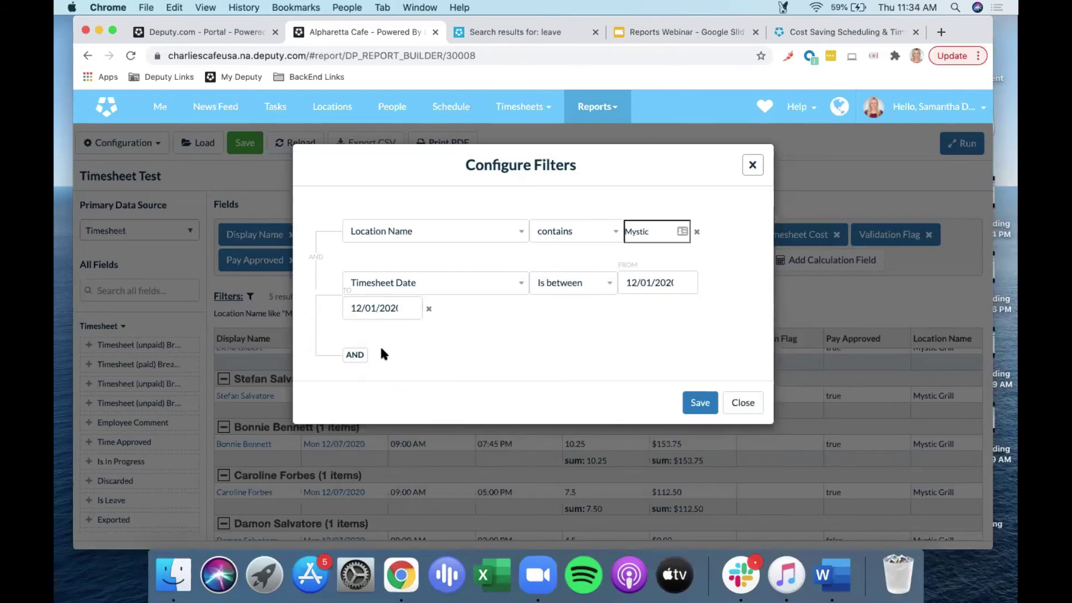
Try to add an AND condition on Timesheet Start Time with 12:00 AM to the report's filters, and close the filters without saving
left_click(355, 355)
left_click(518, 357)
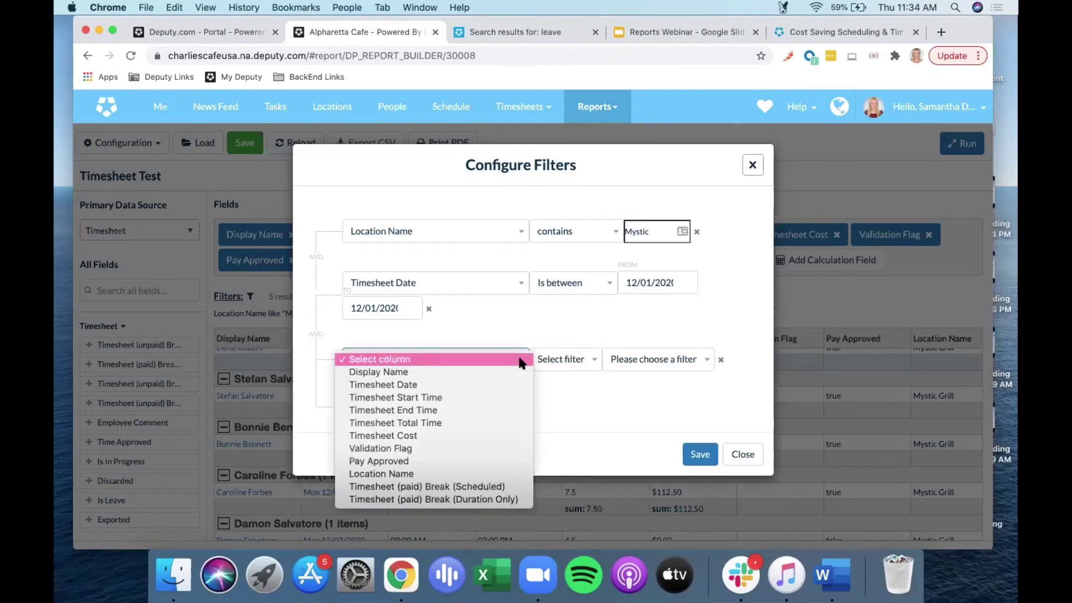
left_click(448, 397)
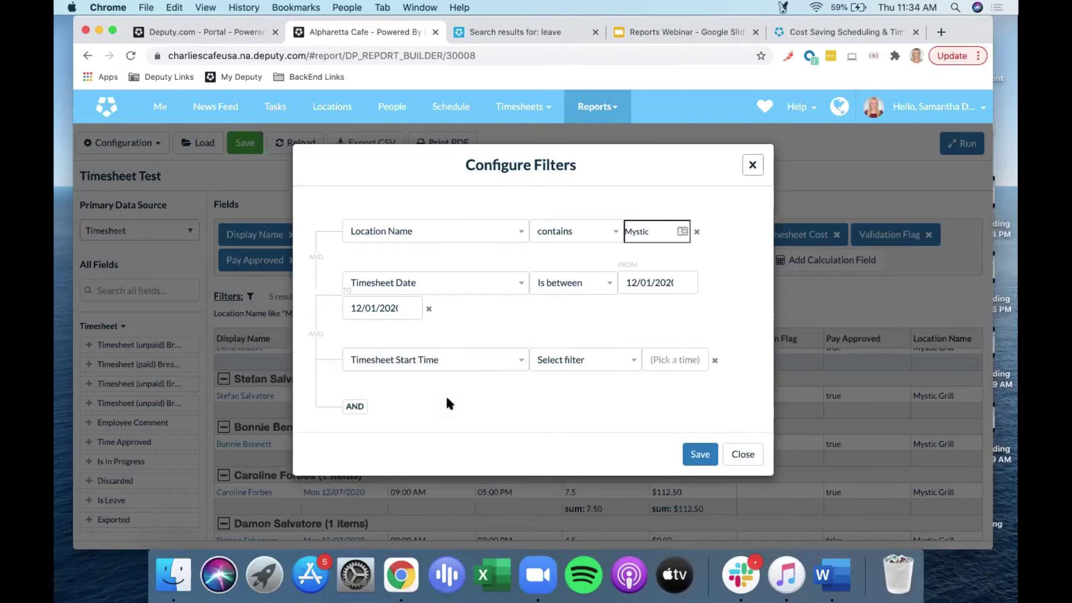
left_click(355, 406)
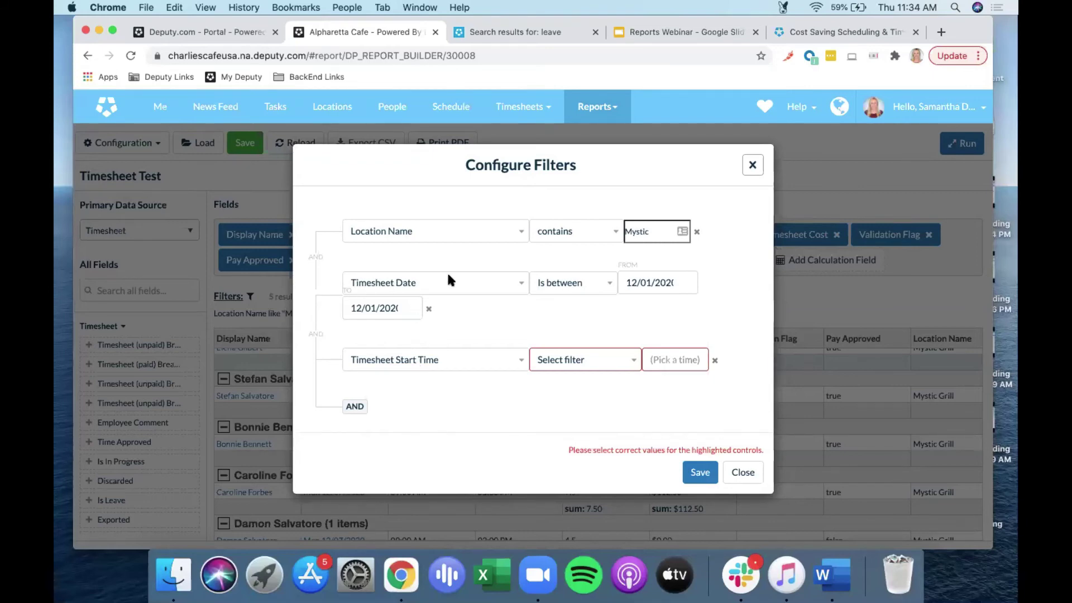
left_click(685, 361)
left_click(647, 381)
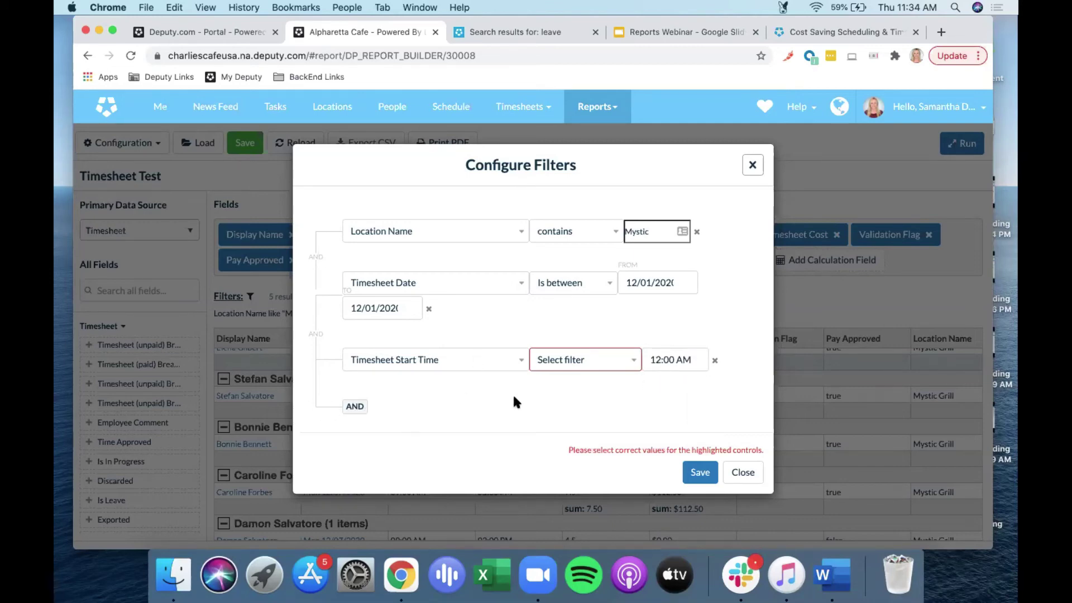
left_click(727, 476)
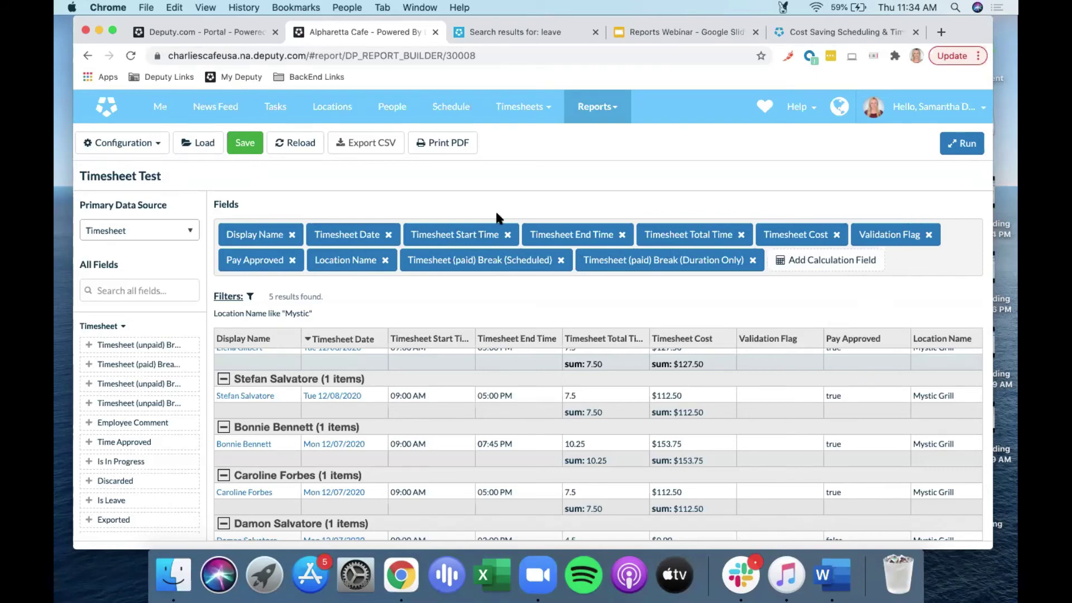
Remove the Location Name field from the Timesheet Test report
left_click(384, 260)
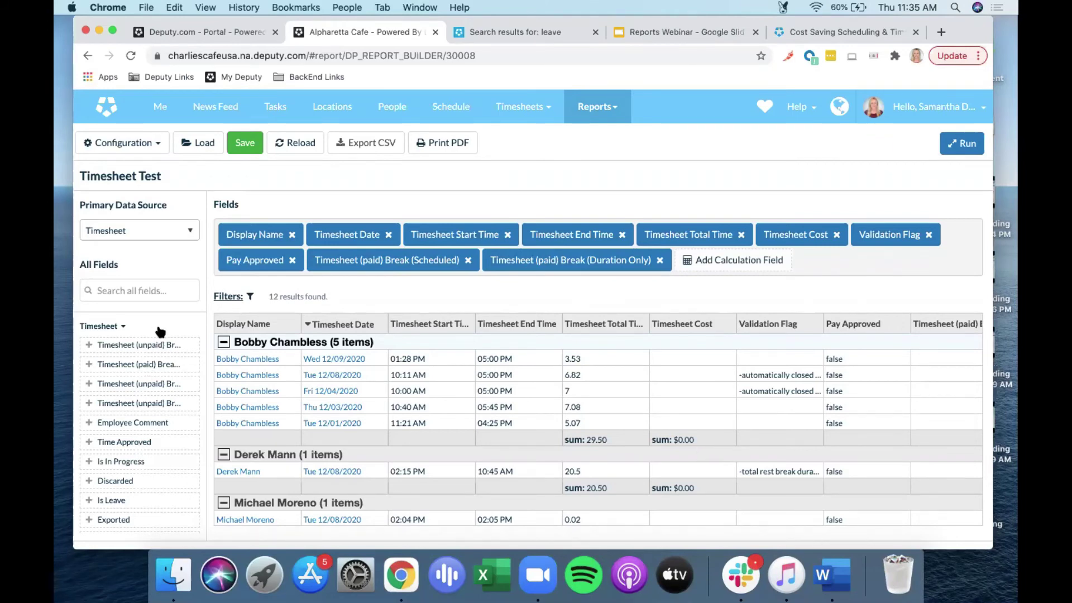
Examine the available fields in the Timesheet category and the other field categories of the report
left_click(122, 327)
scroll(143, 399, "down", 3)
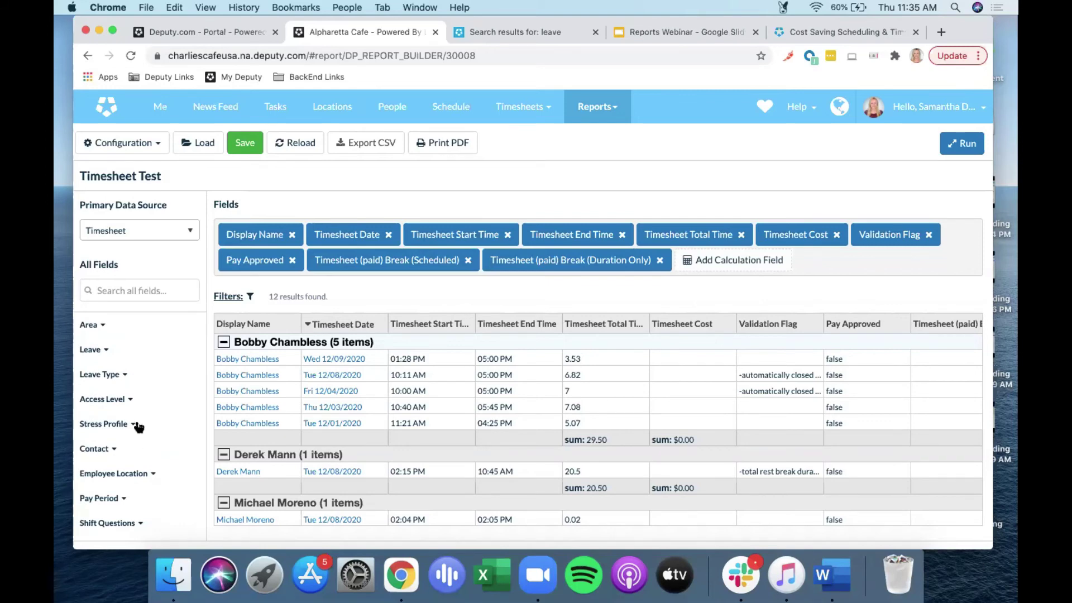
scroll(138, 427, "up", 3)
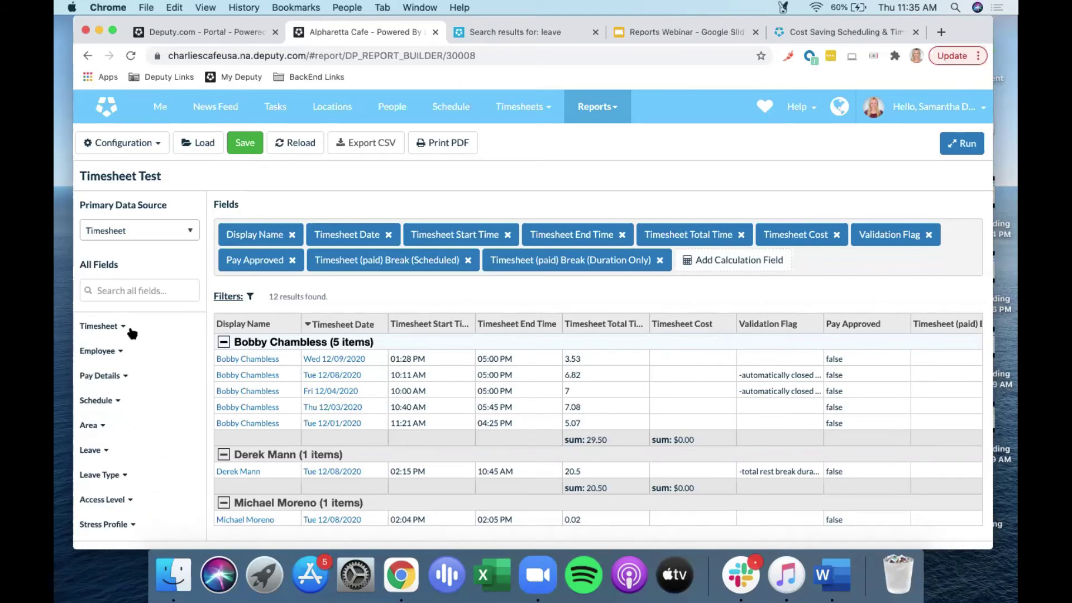
left_click(122, 326)
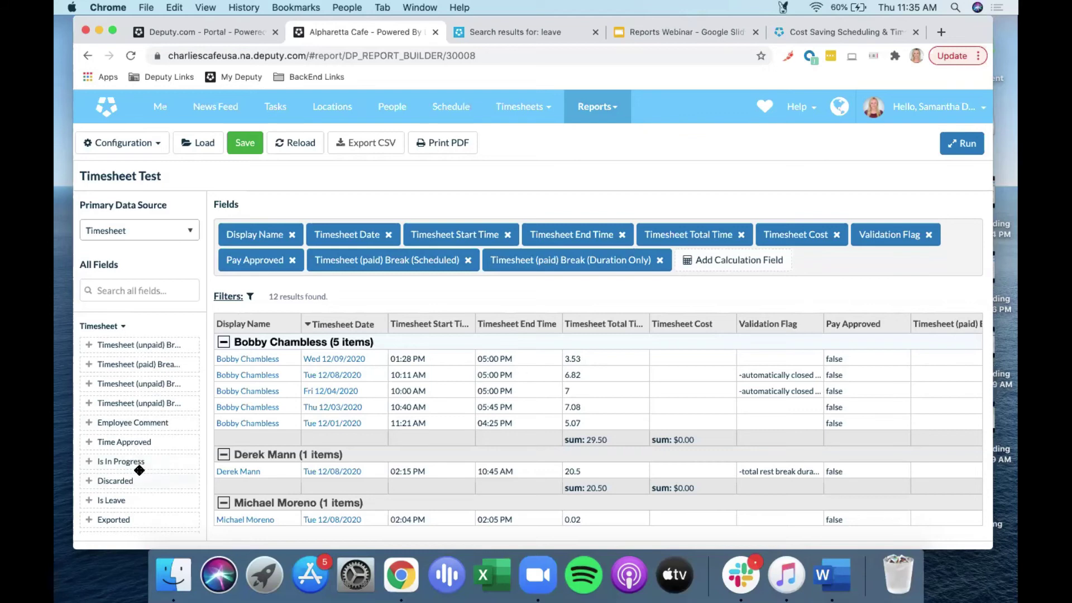
scroll(147, 481, "down", 6)
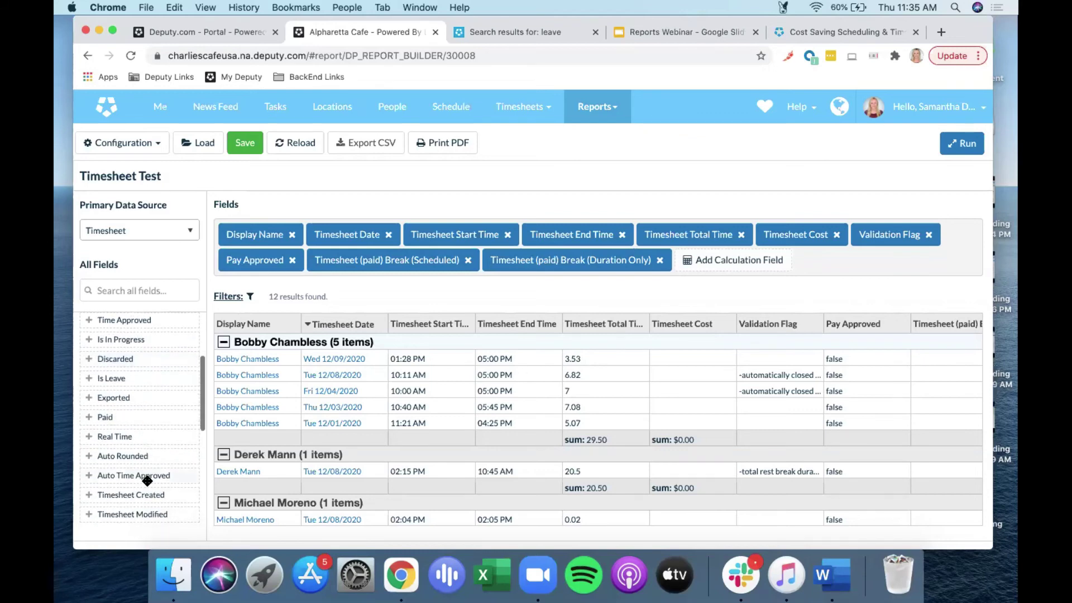
scroll(147, 480, "up", 4)
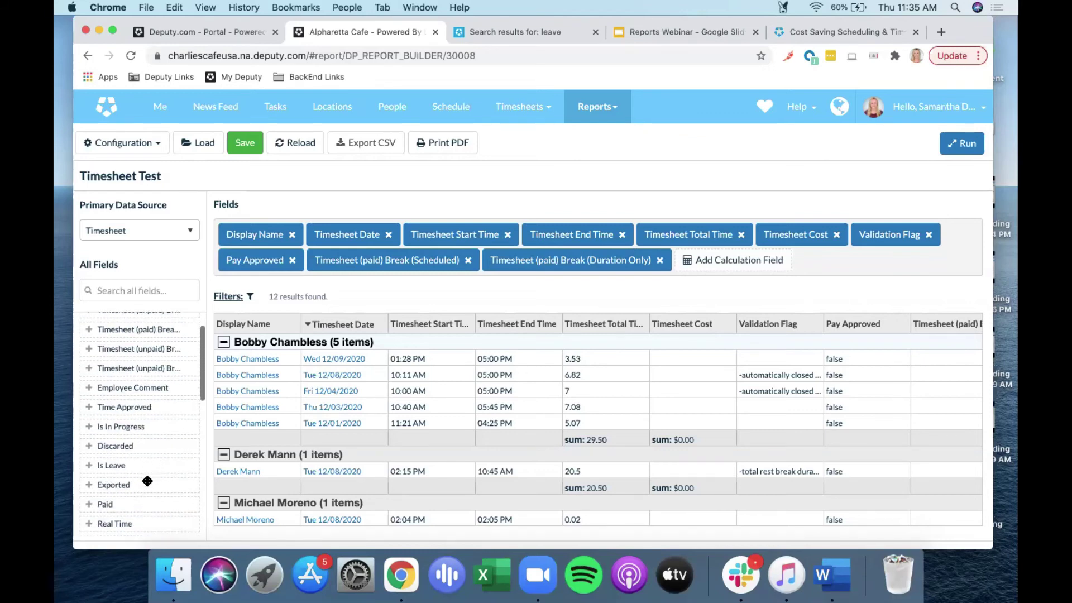
scroll(131, 387, "up", 2)
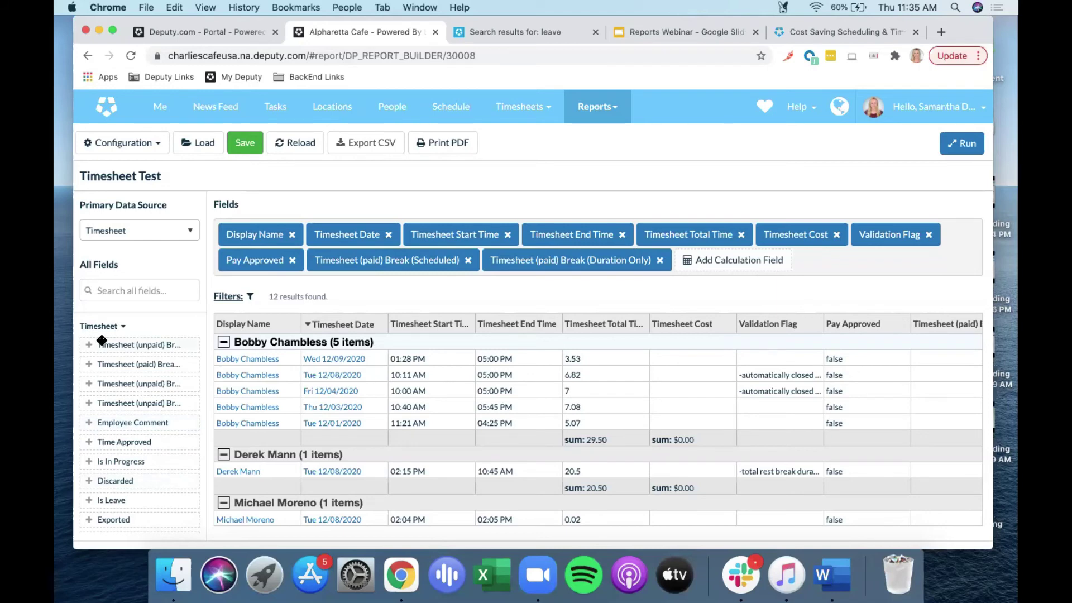
left_click(121, 327)
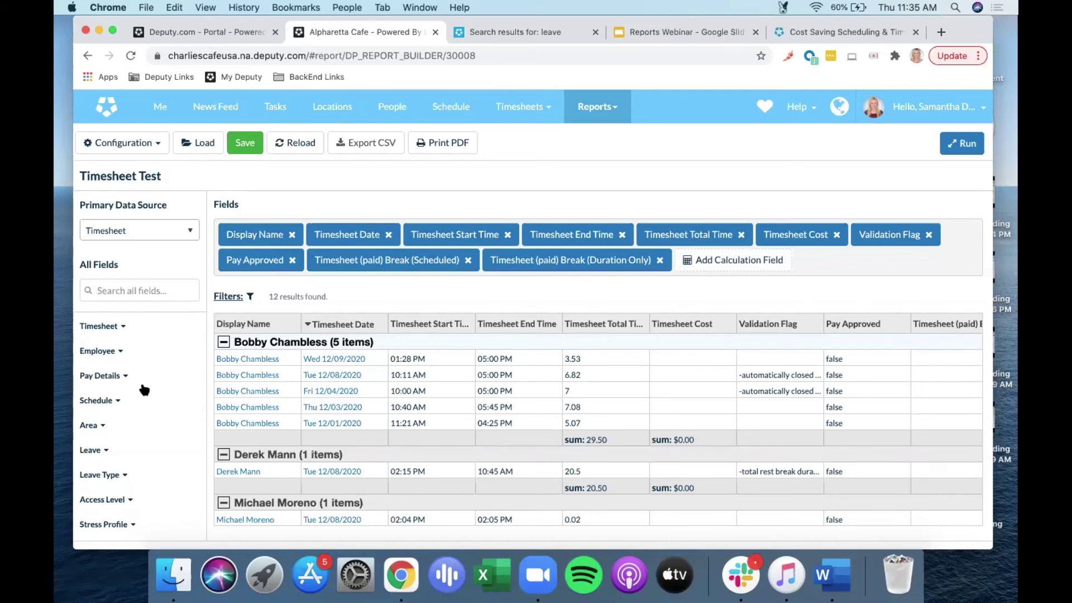
scroll(144, 385, "down", 4)
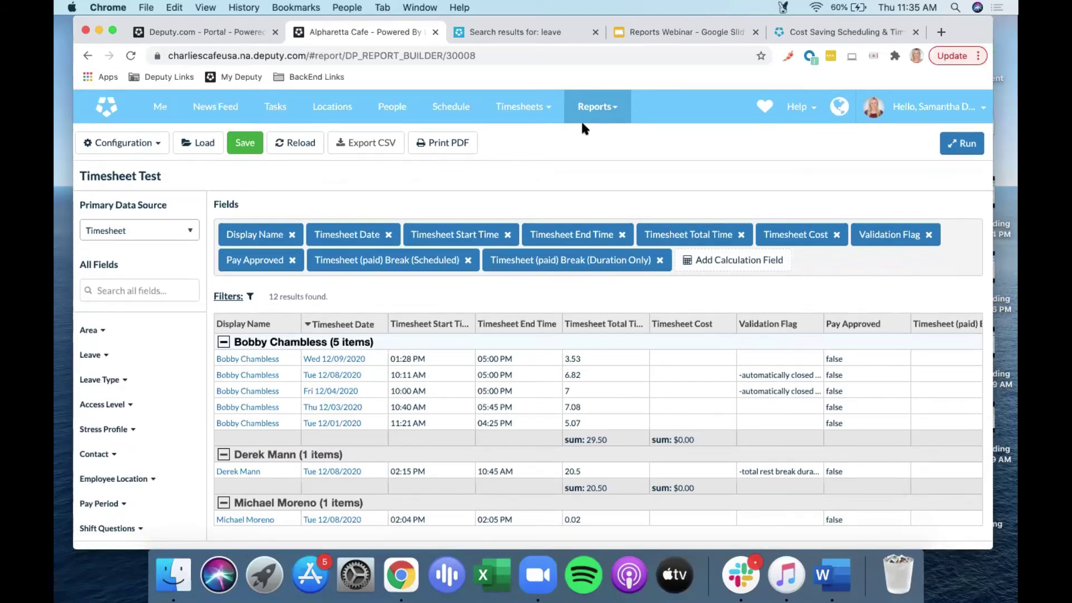
Go back to the Reports Dashboard and open the full Journal Usage report
left_click(595, 108)
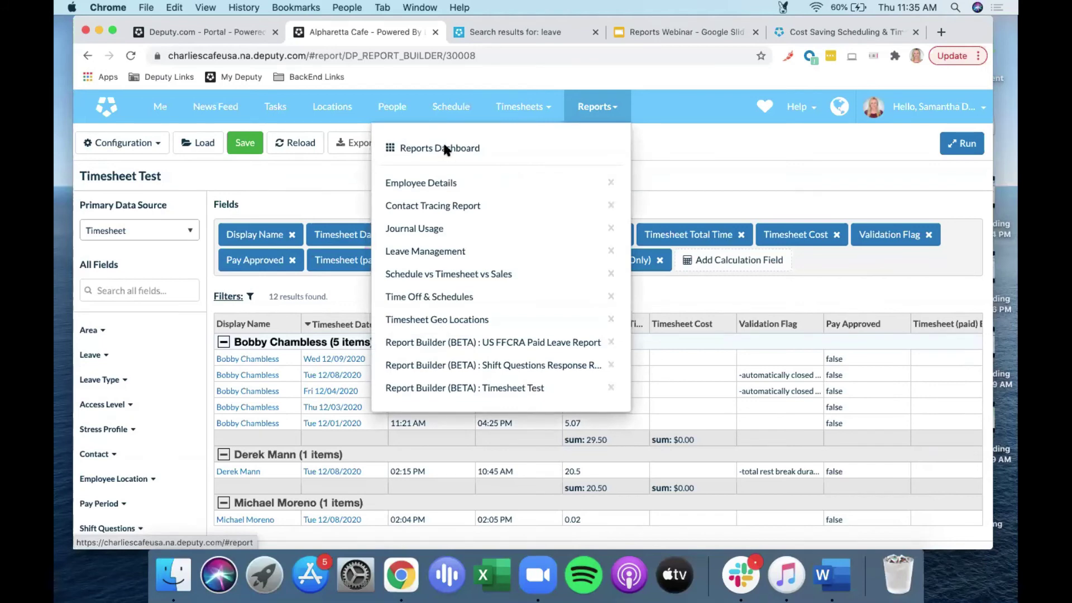
left_click(444, 146)
scroll(409, 318, "down", 5)
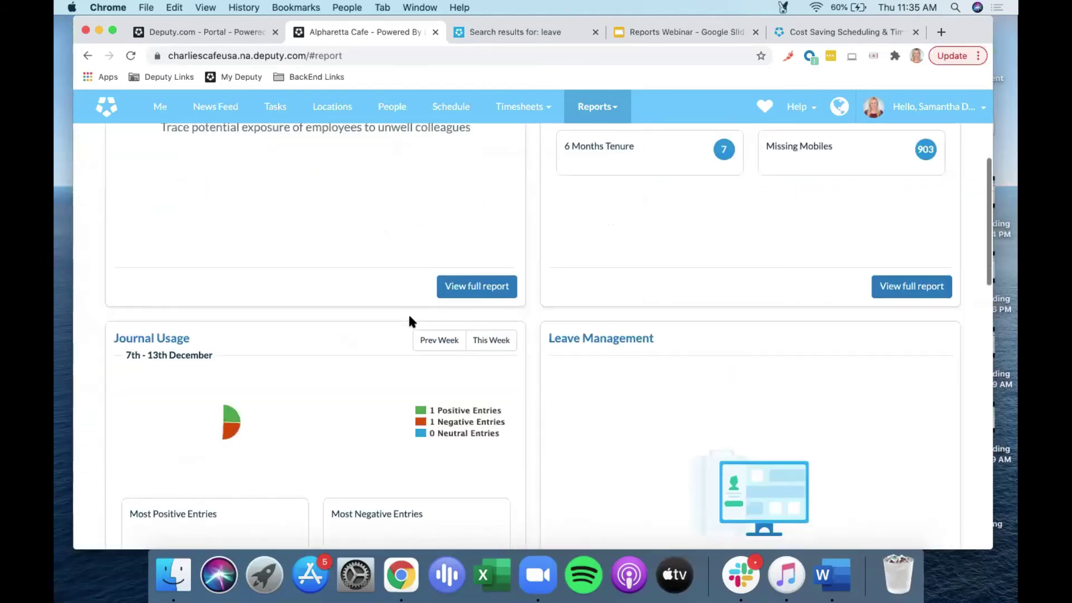
scroll(390, 421, "down", 3)
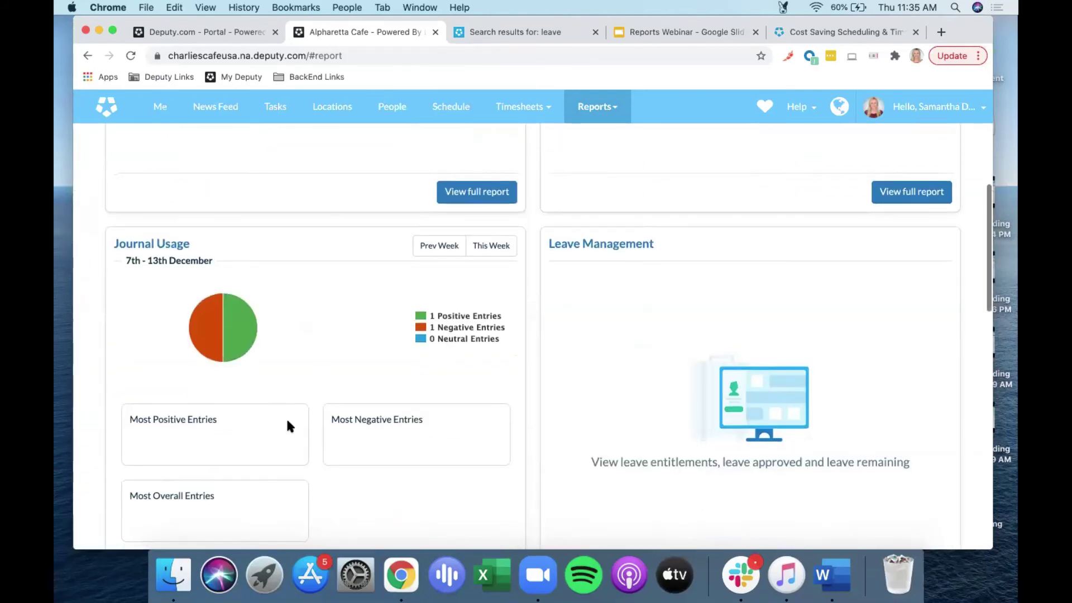
scroll(289, 426, "down", 4)
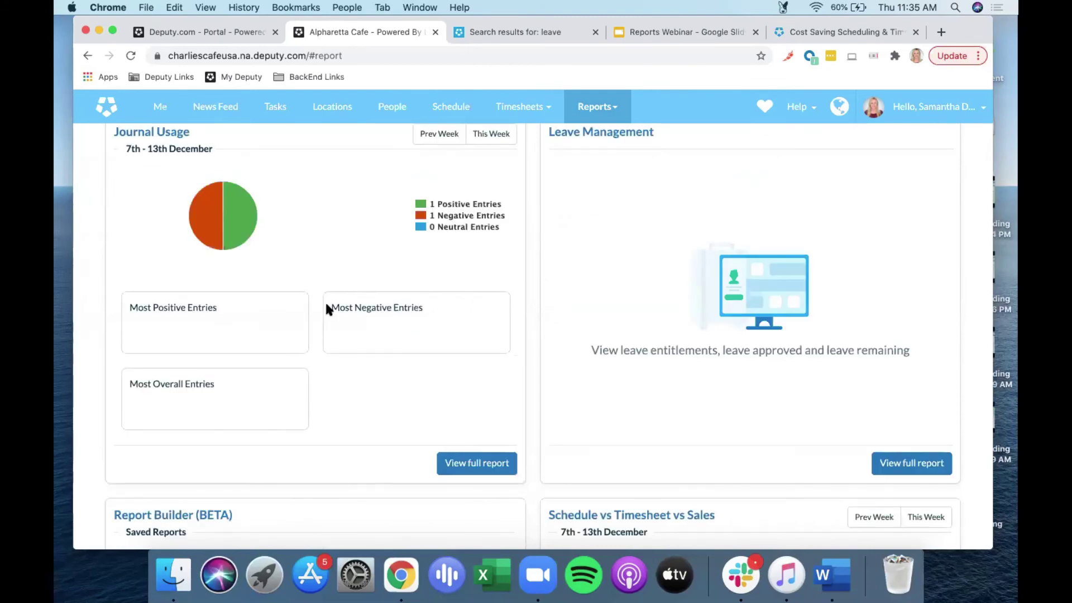
left_click(476, 463)
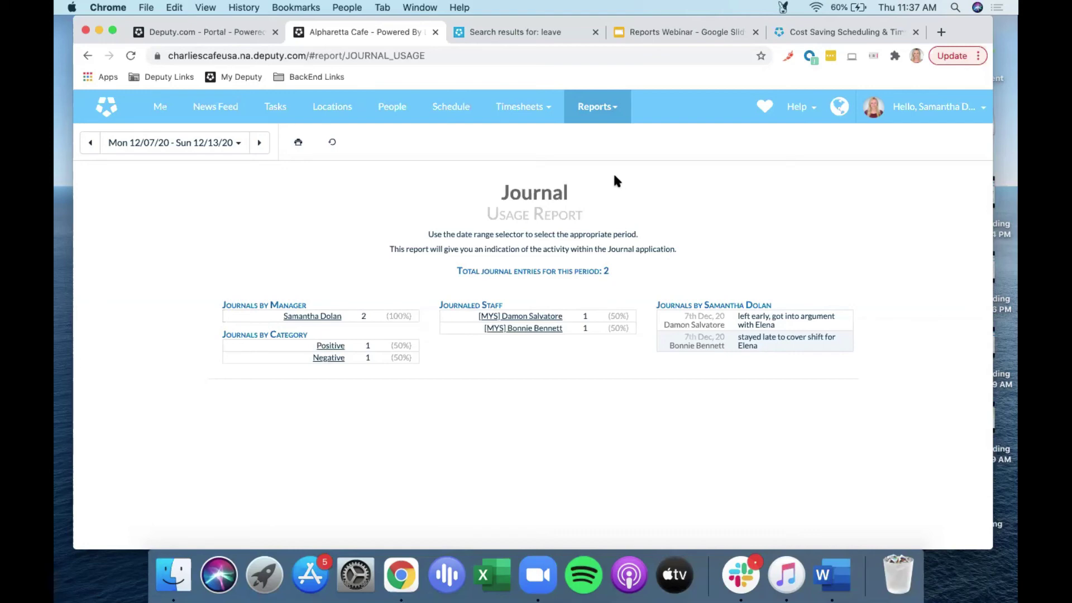
Return to the Reports Dashboard and reopen the saved Timesheet Test report from Report Builder (BETA)
left_click(596, 118)
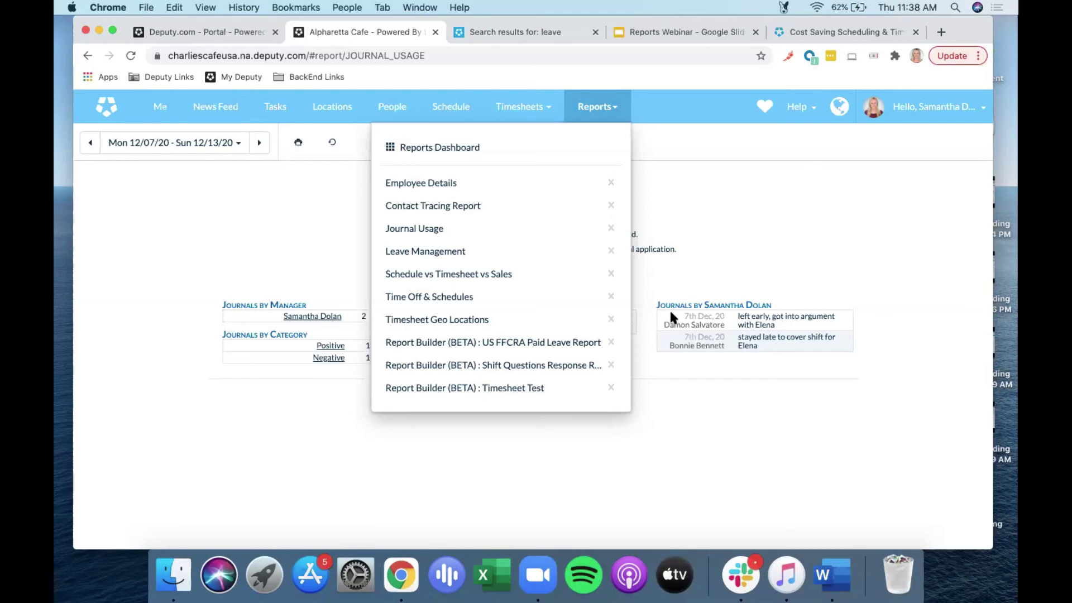
left_click(433, 146)
scroll(337, 301, "down", 15)
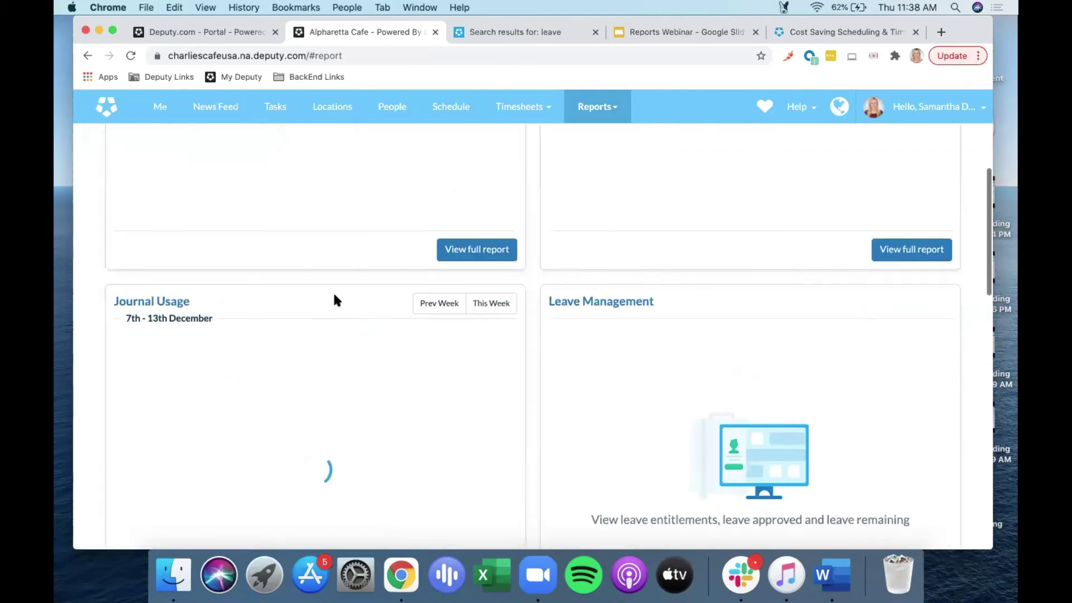
scroll(333, 300, "down", 3)
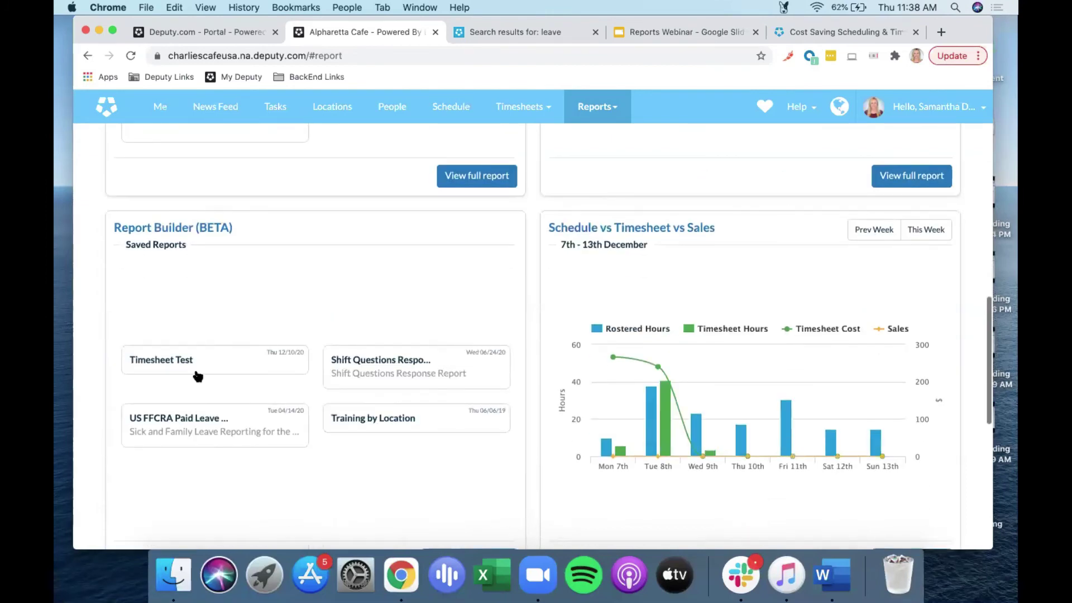
left_click(197, 366)
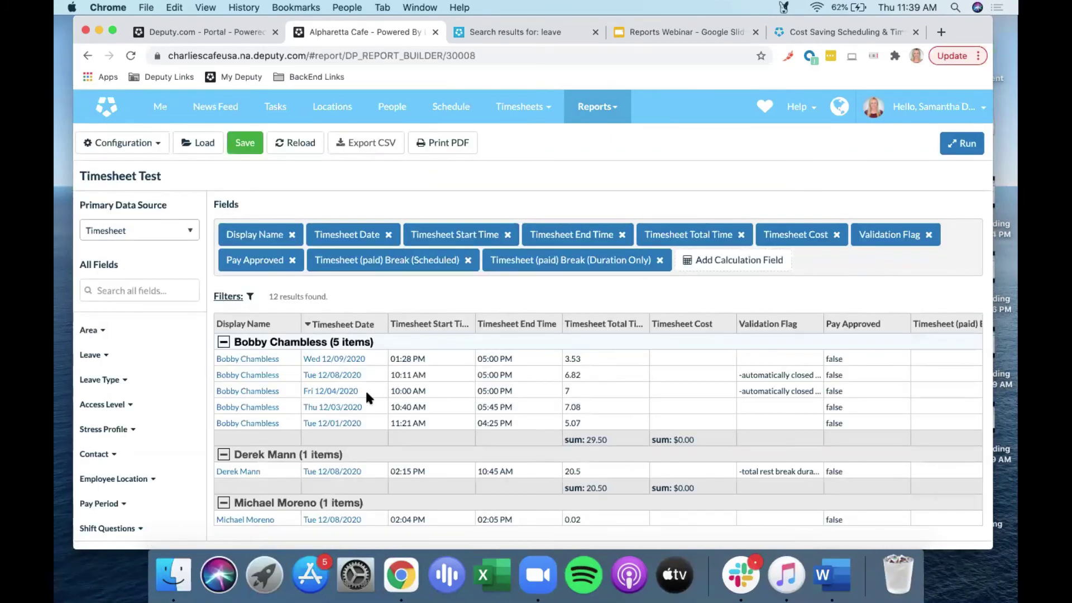
Add the Area Name field from the Area category to the Timesheet Test report
scroll(367, 389, "down", 2)
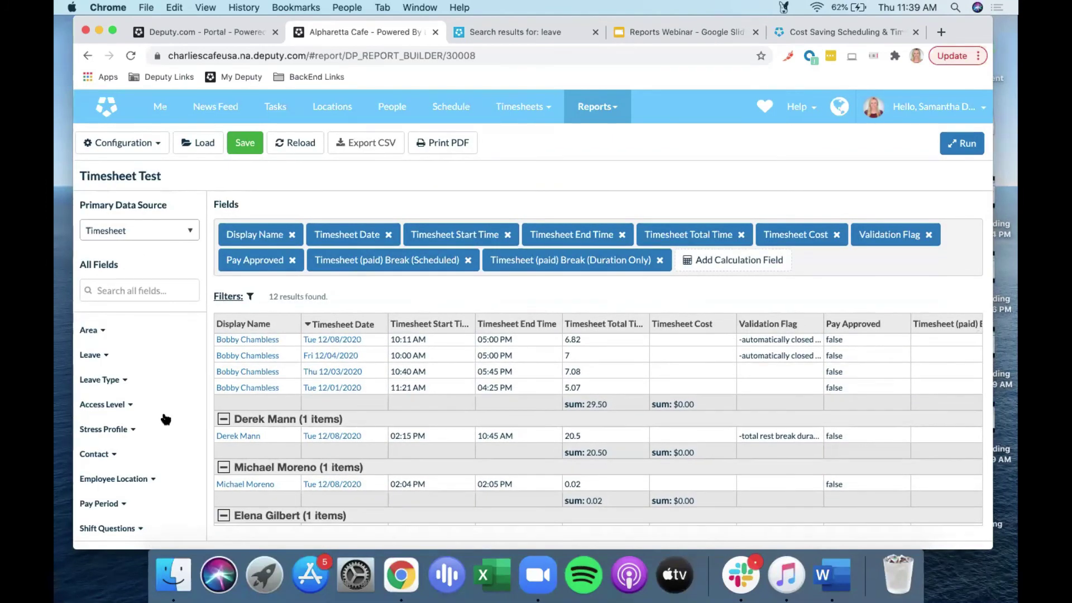
left_click(101, 331)
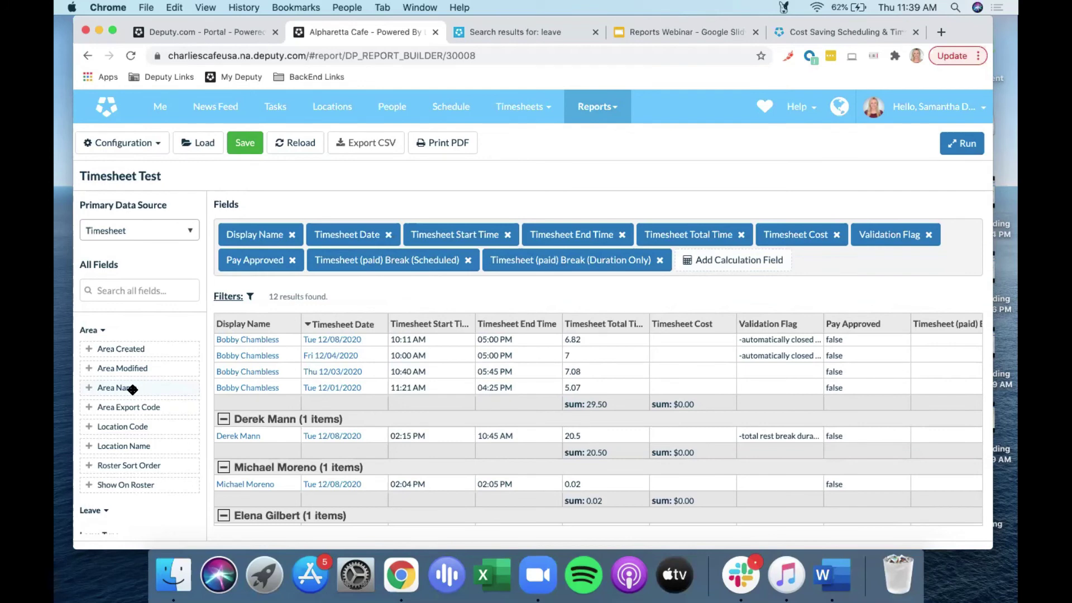
left_click(88, 388)
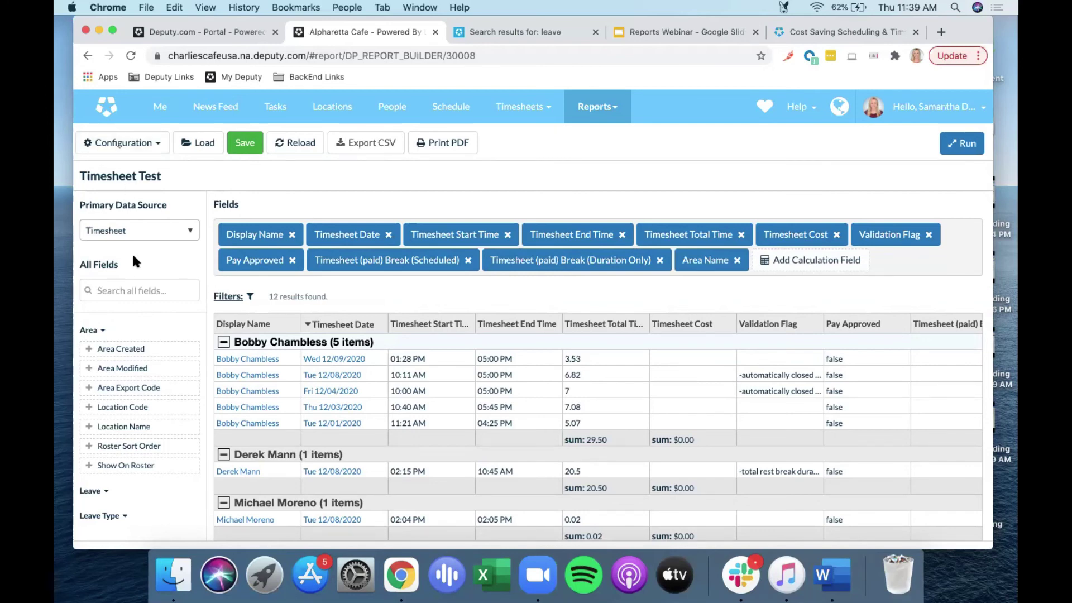
Try to group the report by Area Name instead of Display Name, and close the grouping settings without saving
left_click(158, 145)
left_click(118, 192)
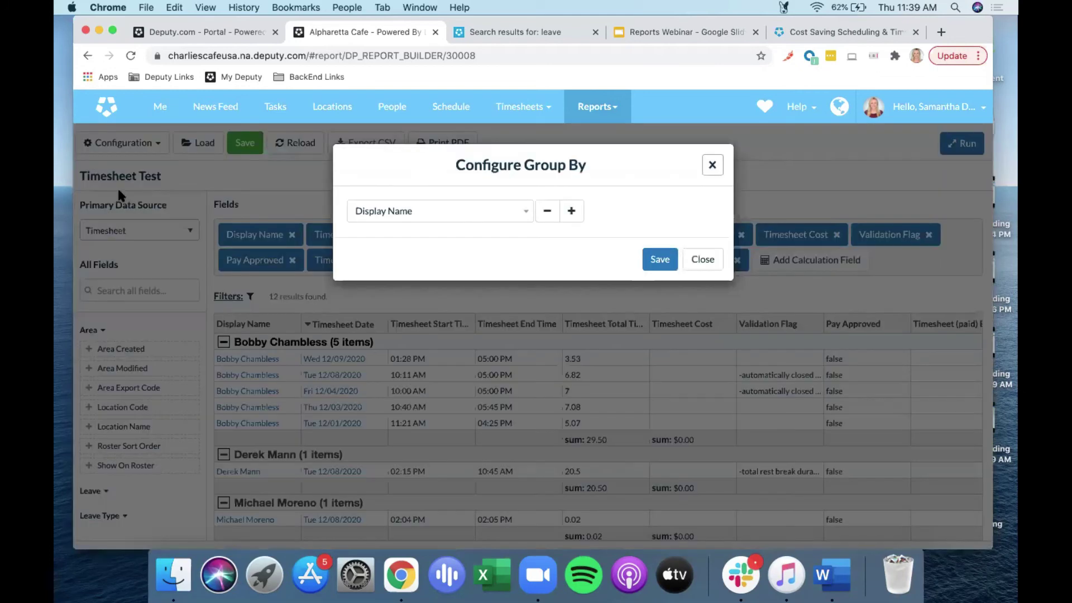
left_click(521, 210)
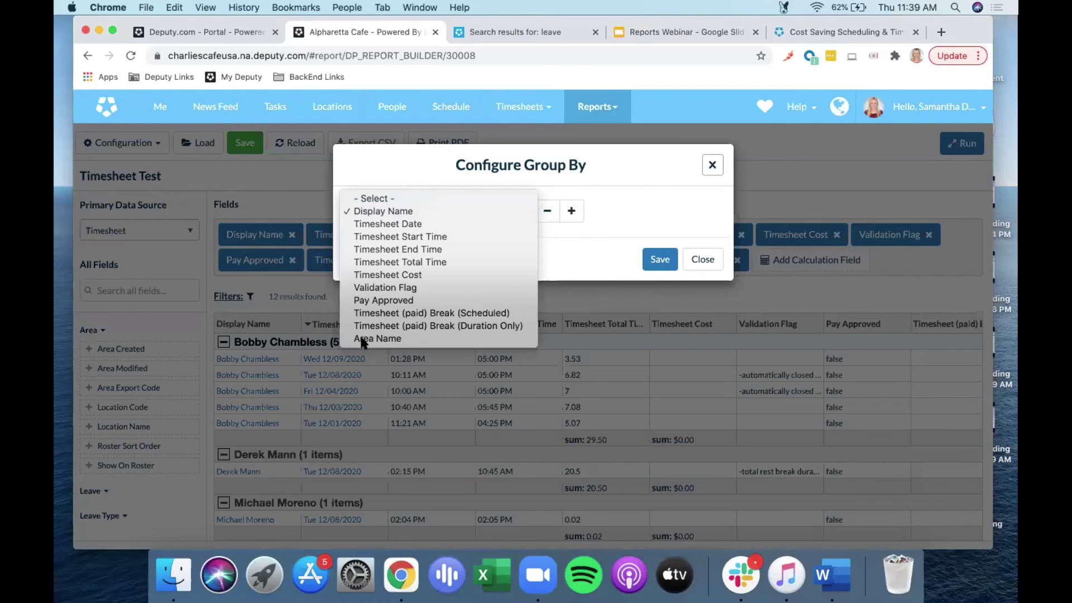
left_click(363, 340)
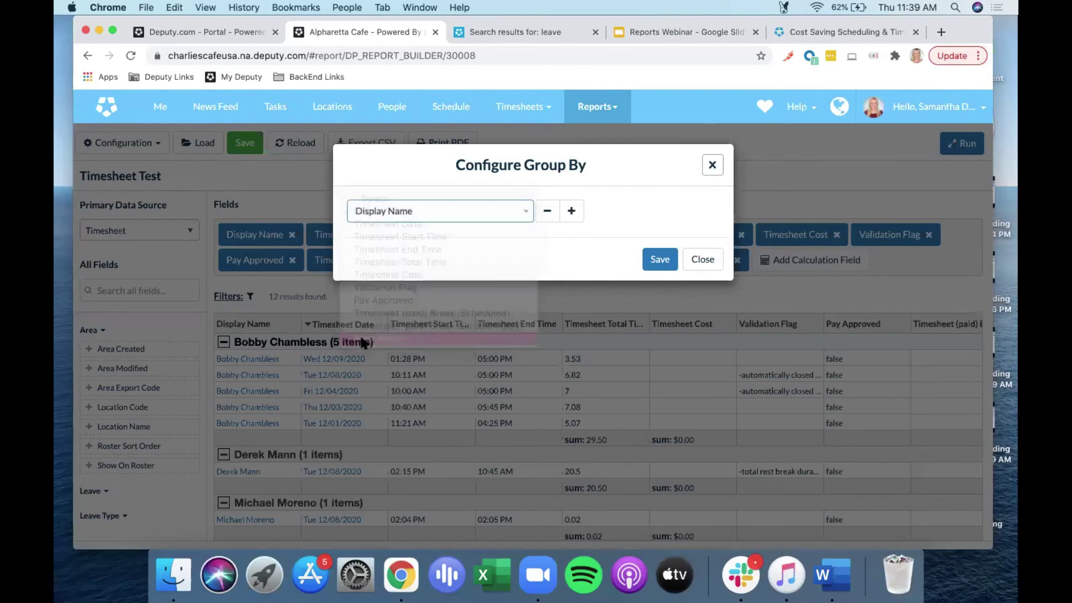
left_click(712, 165)
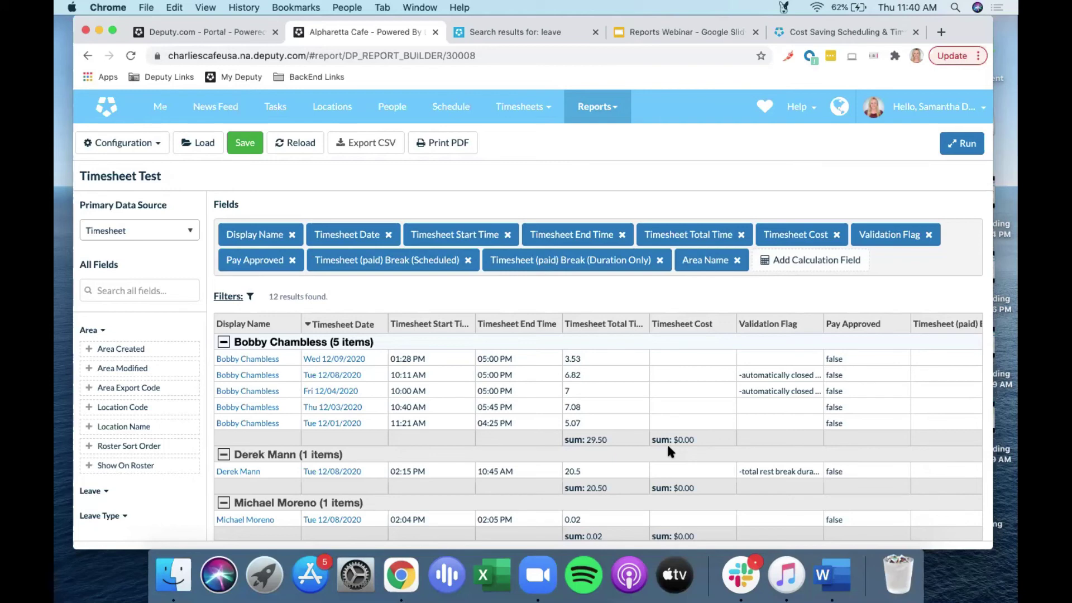
Examine the available fields in the Employee category and the other categories of the report's field list
scroll(165, 452, "up", 5)
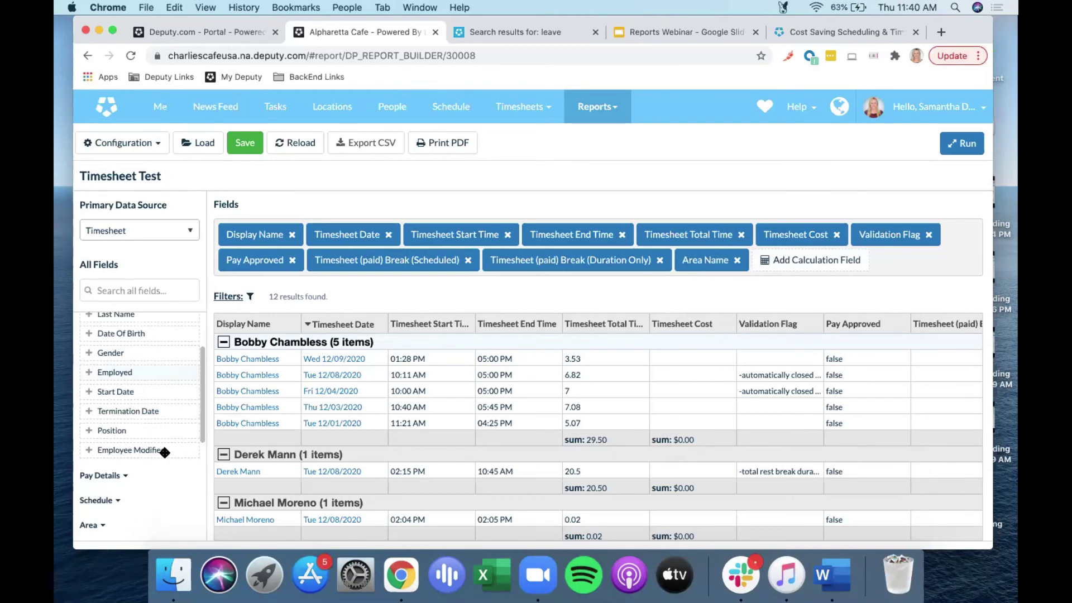
scroll(165, 452, "up", 3)
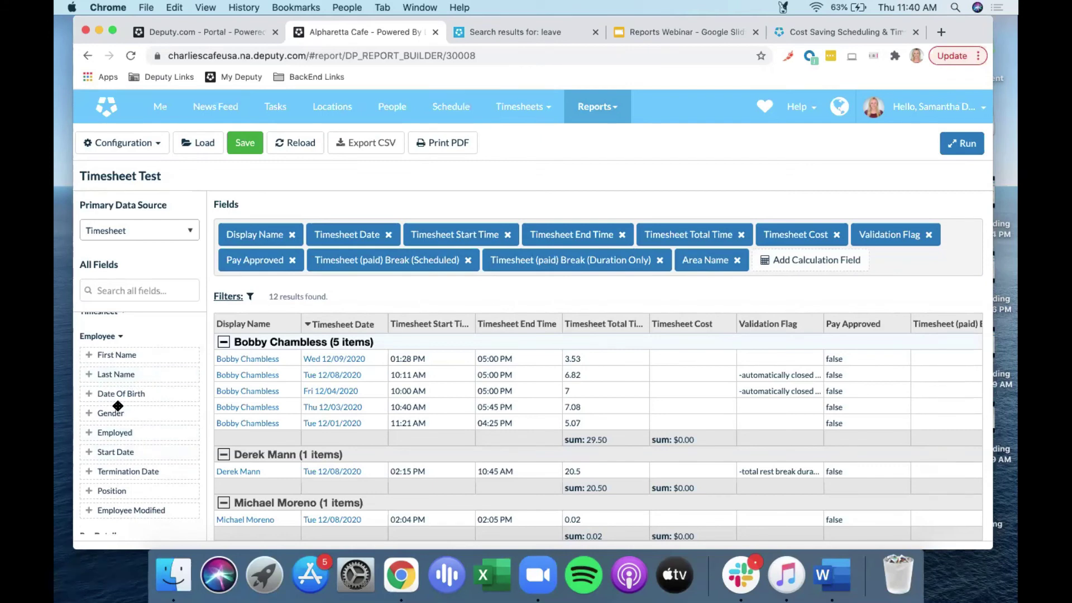
scroll(111, 421, "down", 4)
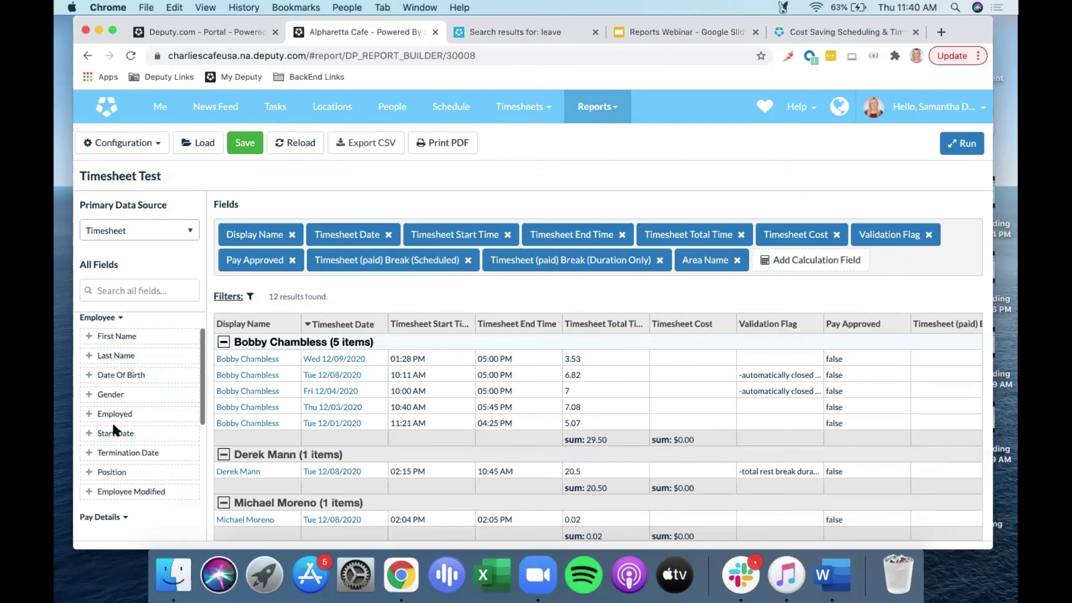
scroll(113, 427, "up", 2)
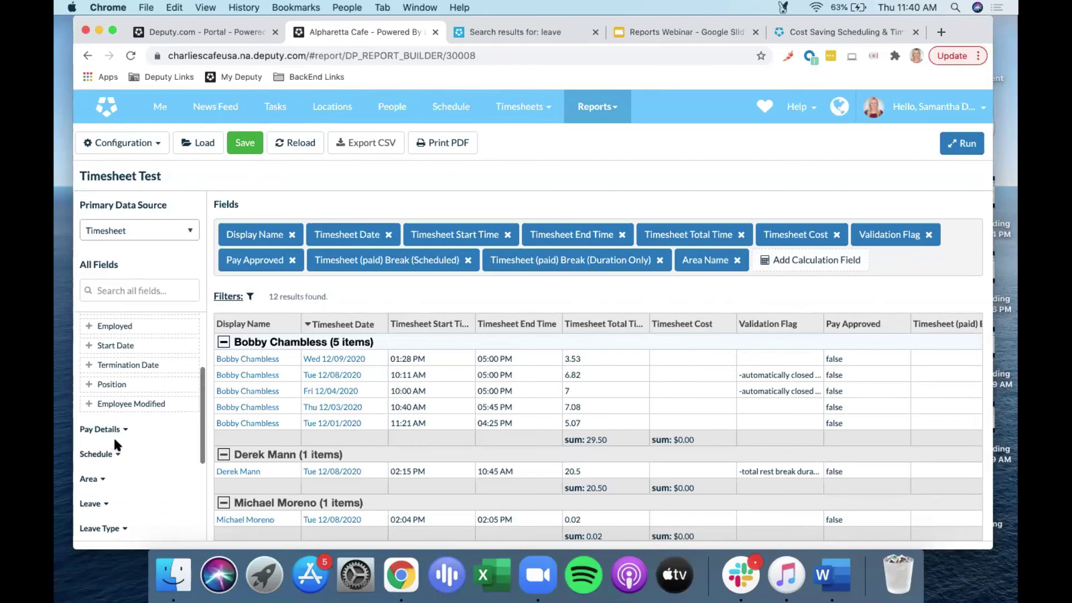
scroll(114, 440, "down", 1)
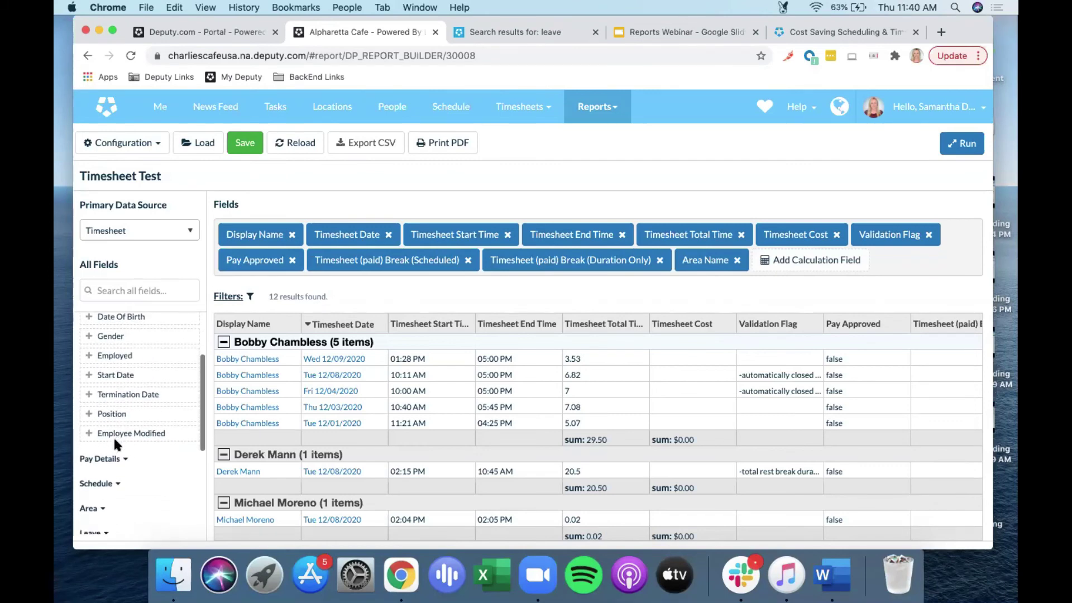
scroll(114, 440, "down", 1)
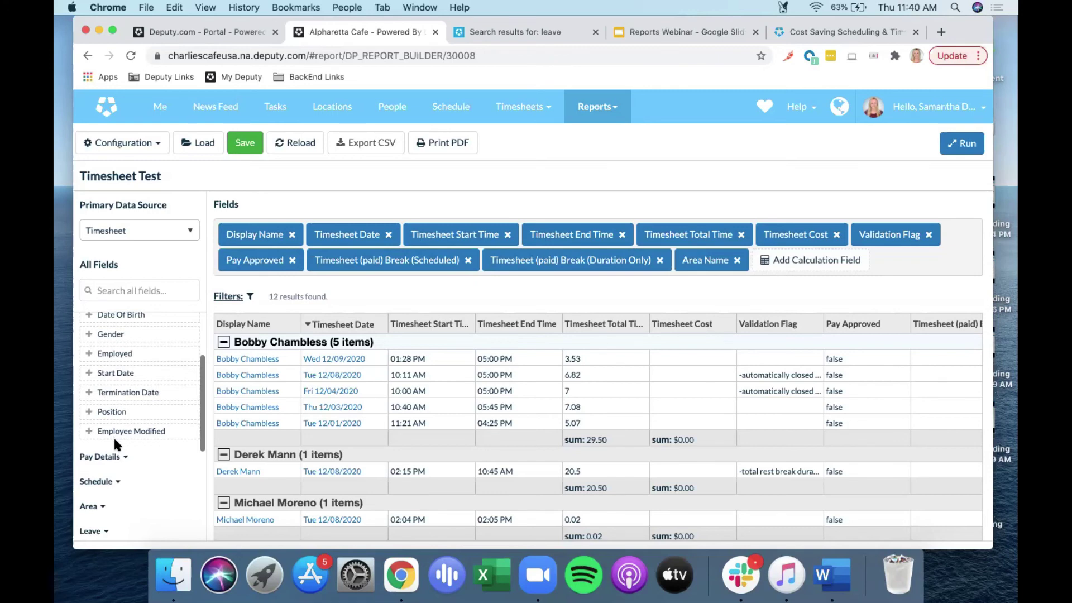
scroll(115, 440, "down", 1)
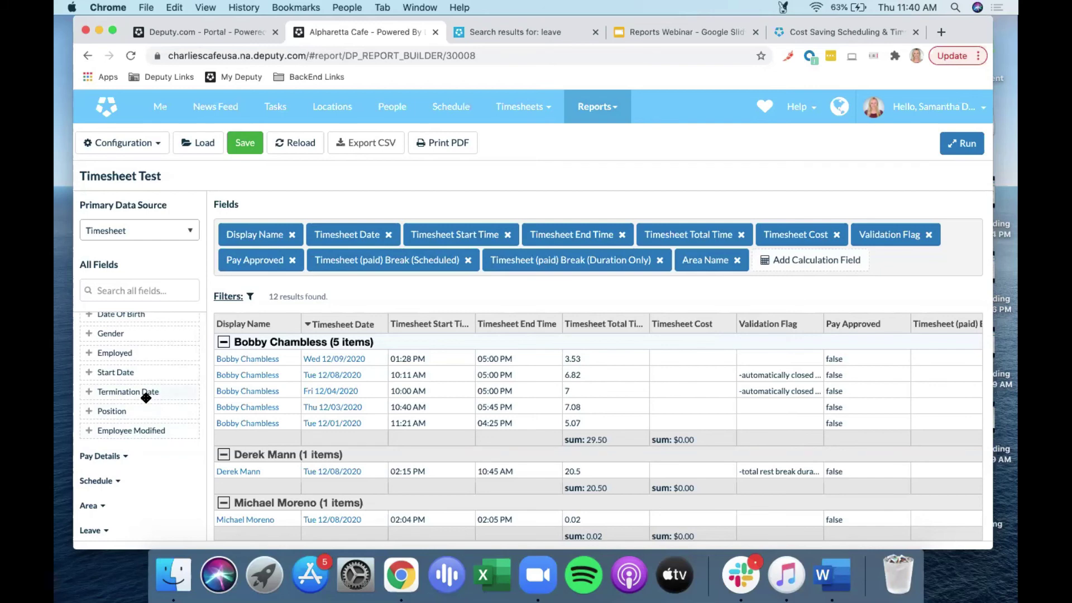
scroll(145, 397, "up", 3)
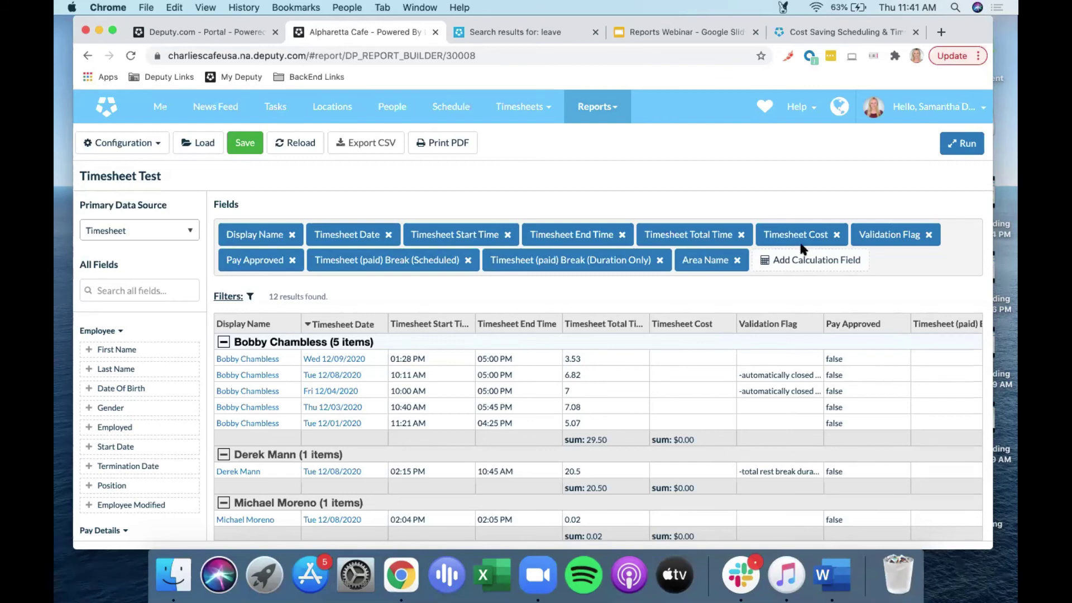
Add the pre-built Late Arrival calculation field to the Timesheet Test report and review its column
left_click(784, 267)
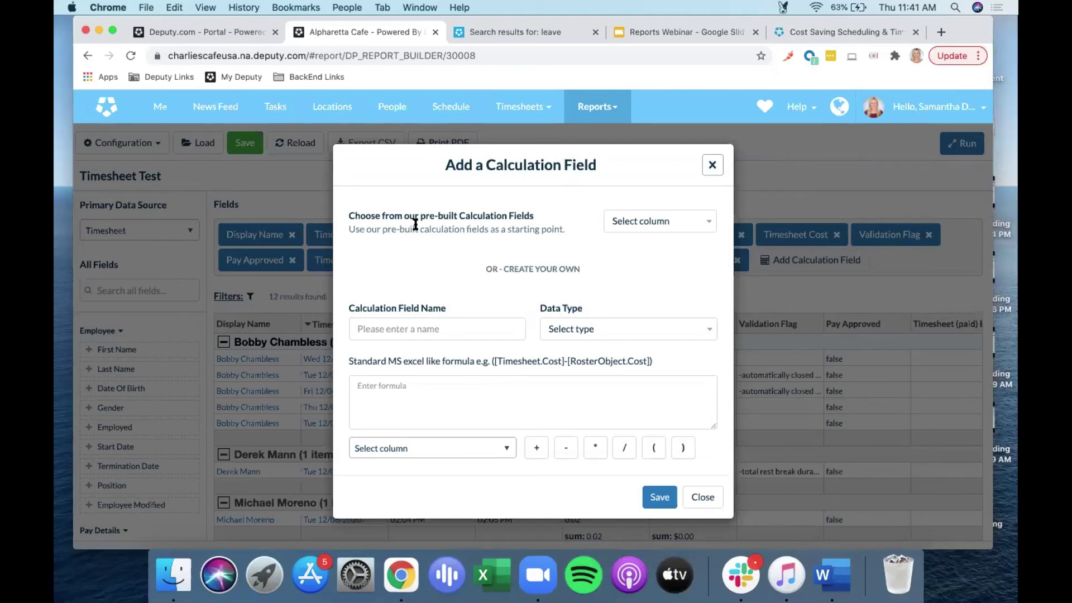
left_click(694, 221)
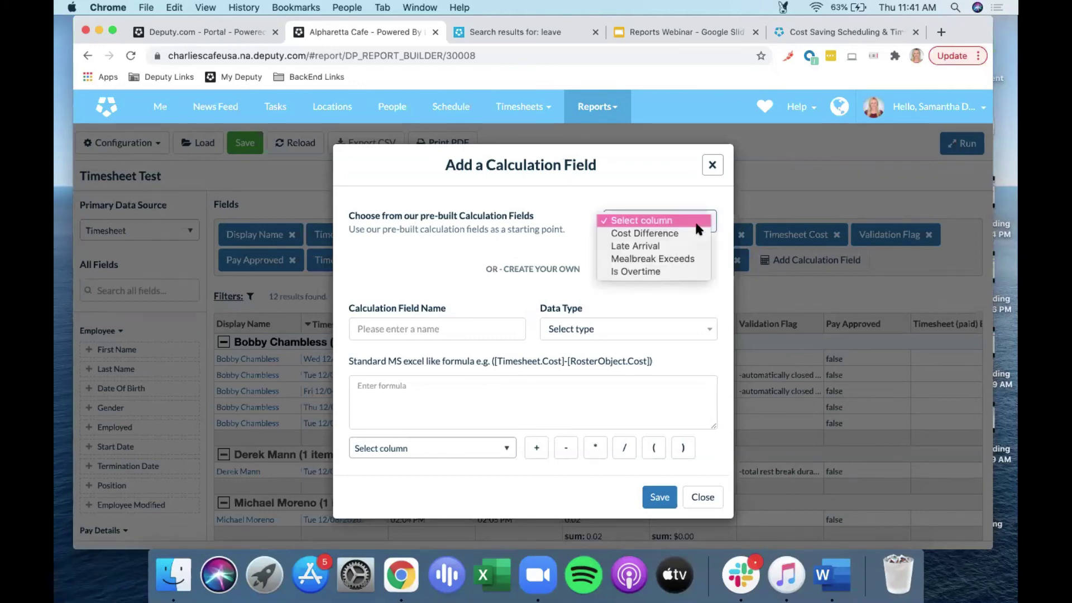
left_click(677, 248)
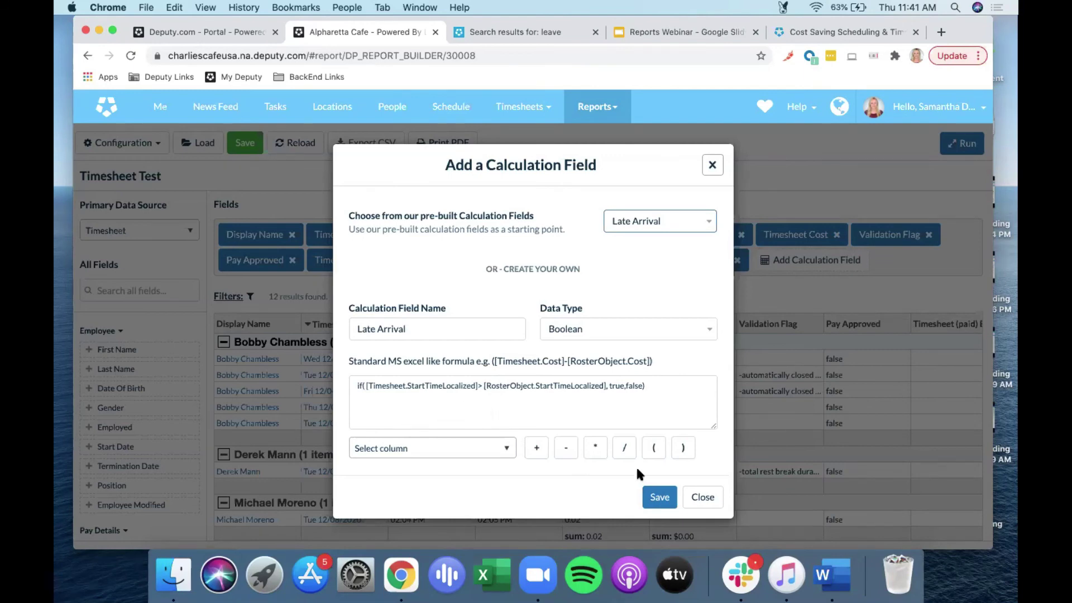
left_click(658, 496)
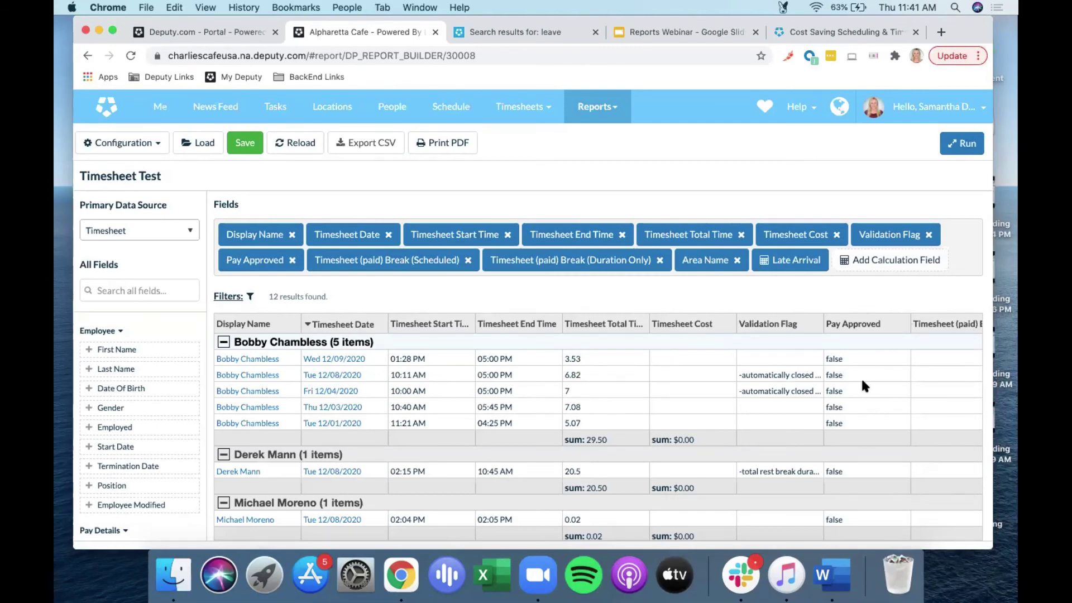
scroll(861, 377, "right", 10)
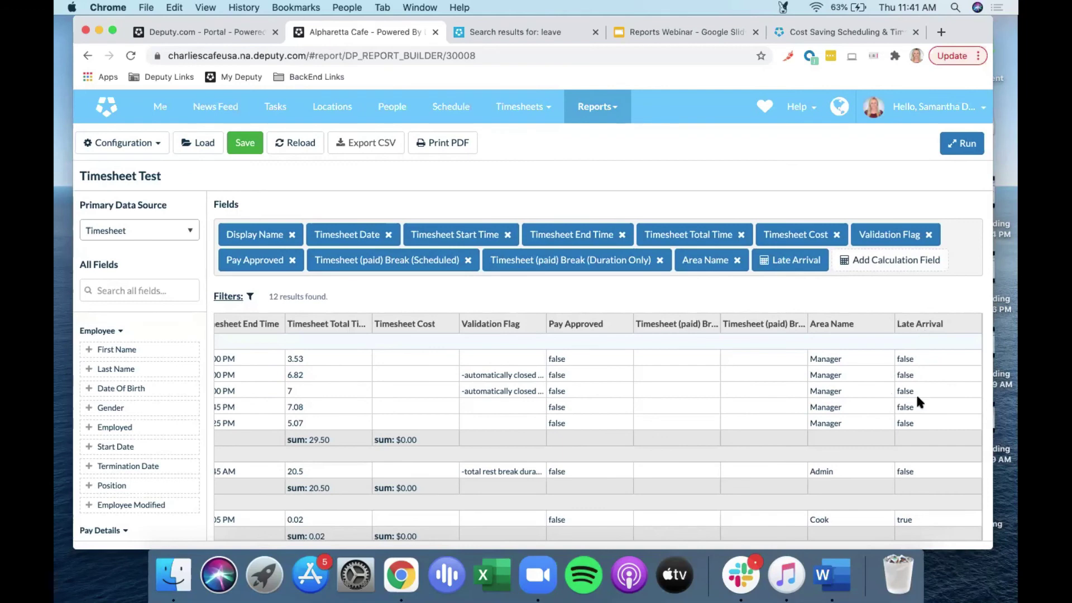
scroll(922, 430, "down", 3)
scroll(919, 422, "up", 3)
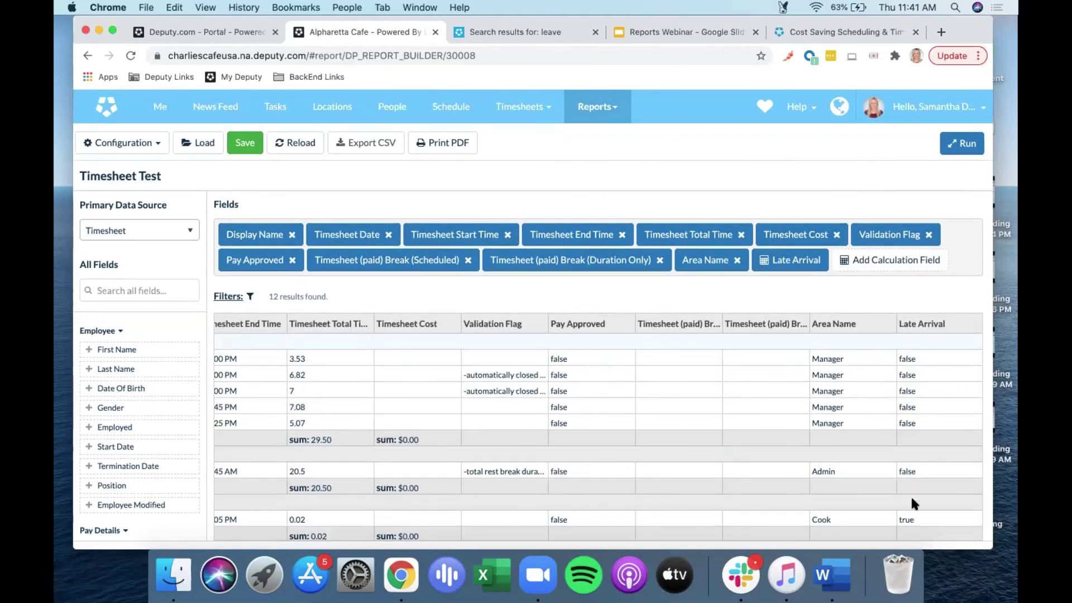
scroll(916, 434, "down", 3)
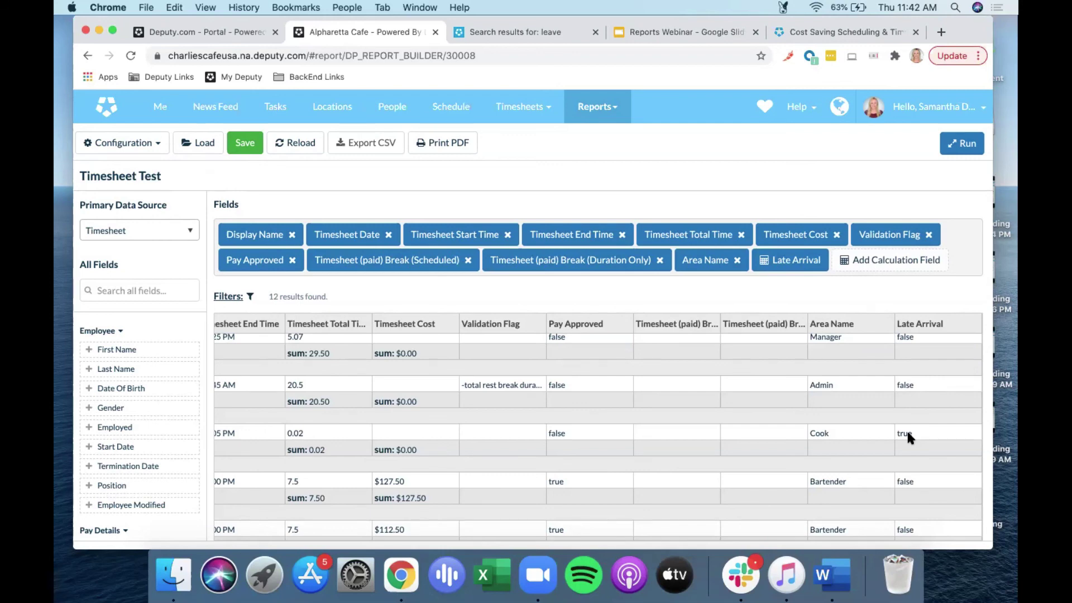
Filter the report to rows where Late Arrival is equal to Yes
left_click(229, 297)
left_click(513, 231)
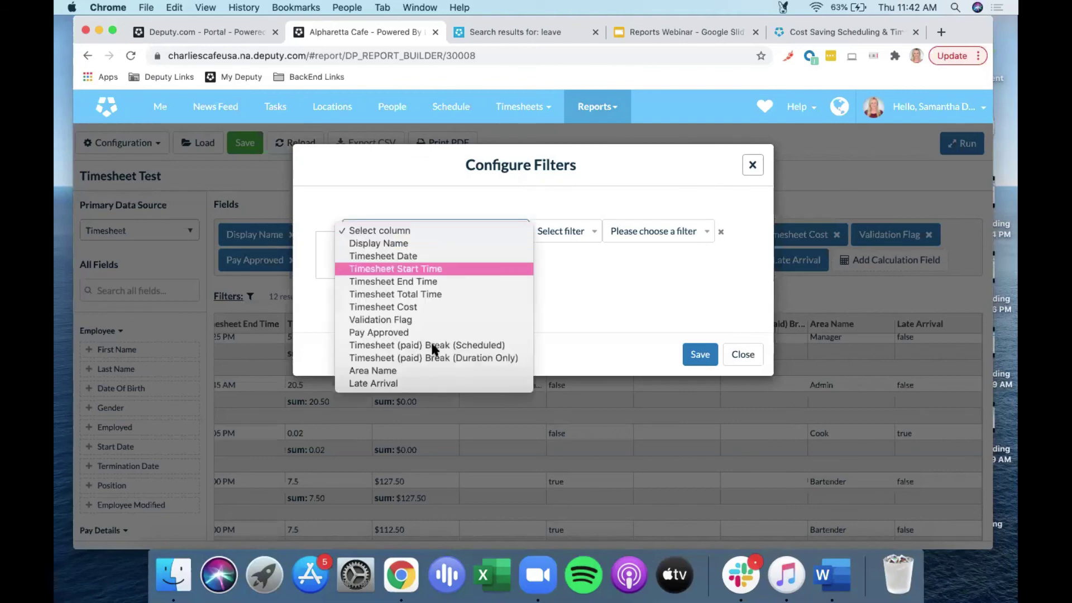
left_click(416, 384)
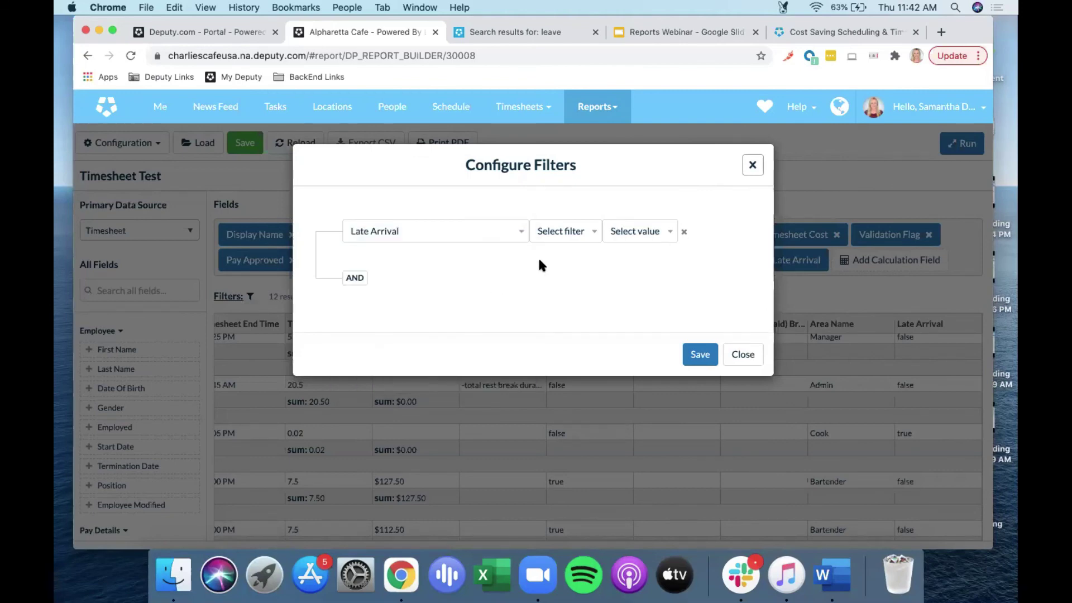
left_click(589, 231)
left_click(577, 243)
left_click(637, 231)
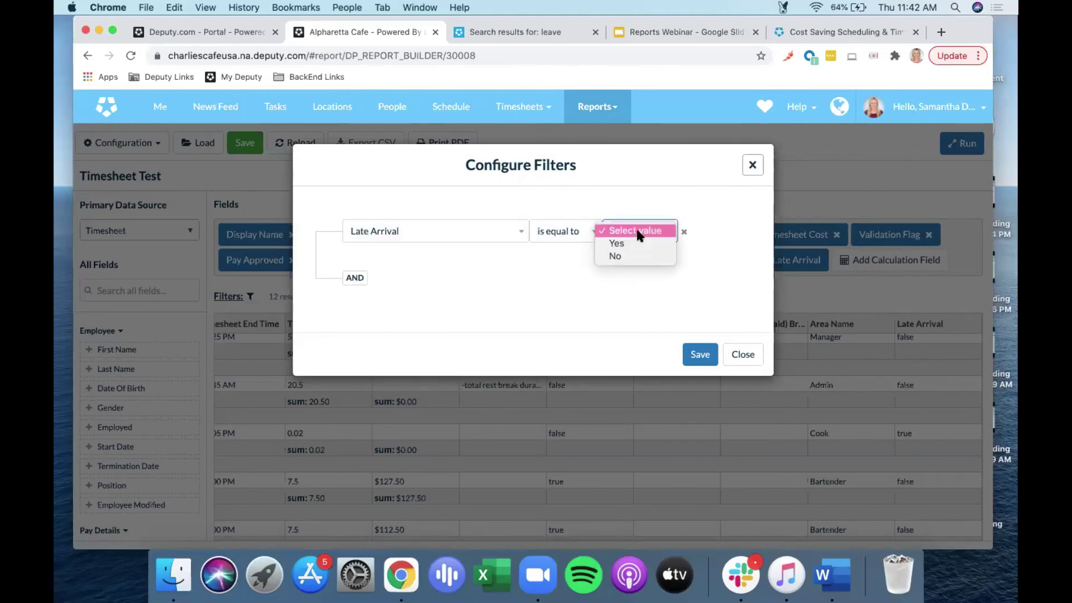
left_click(631, 243)
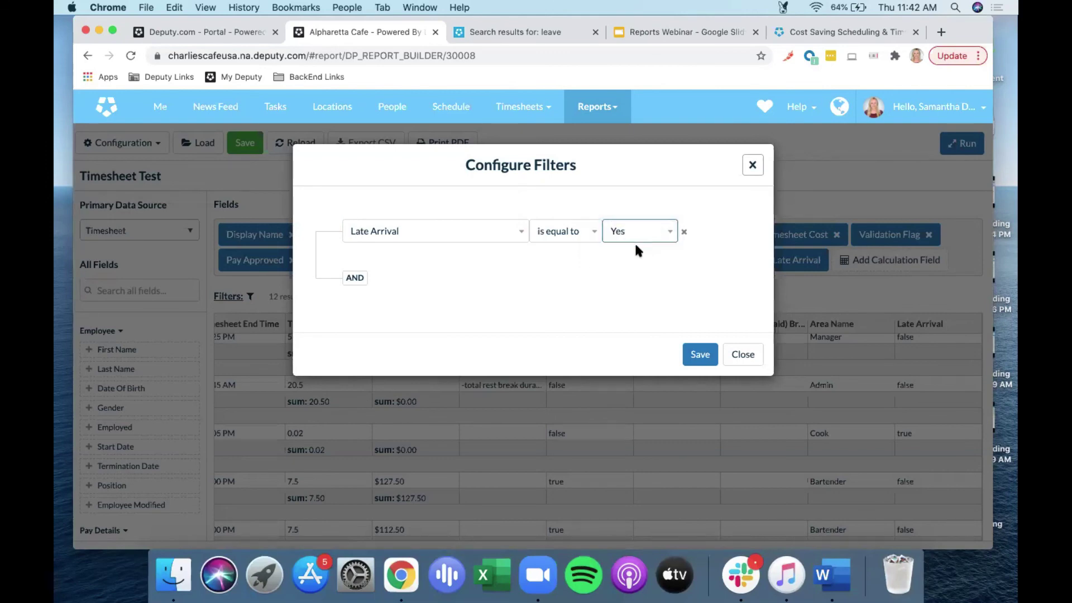
left_click(695, 356)
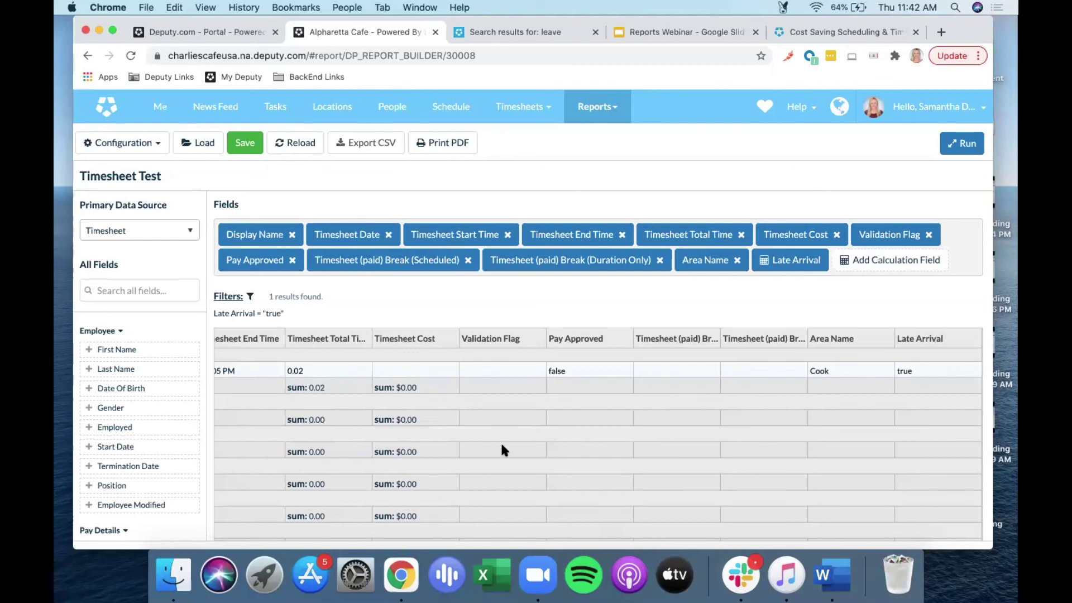
Reopen the saved Timesheet Test report from the Reports dashboard
scroll(505, 424, "left", 10)
scroll(505, 422, "left", 15)
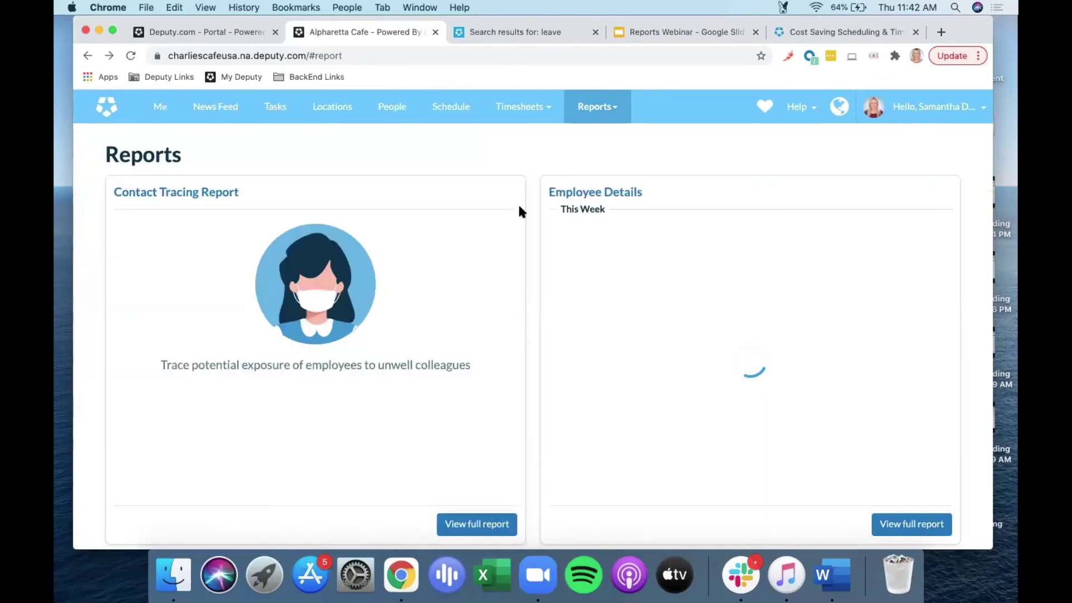
scroll(364, 346, "down", 5)
scroll(364, 341, "down", 8)
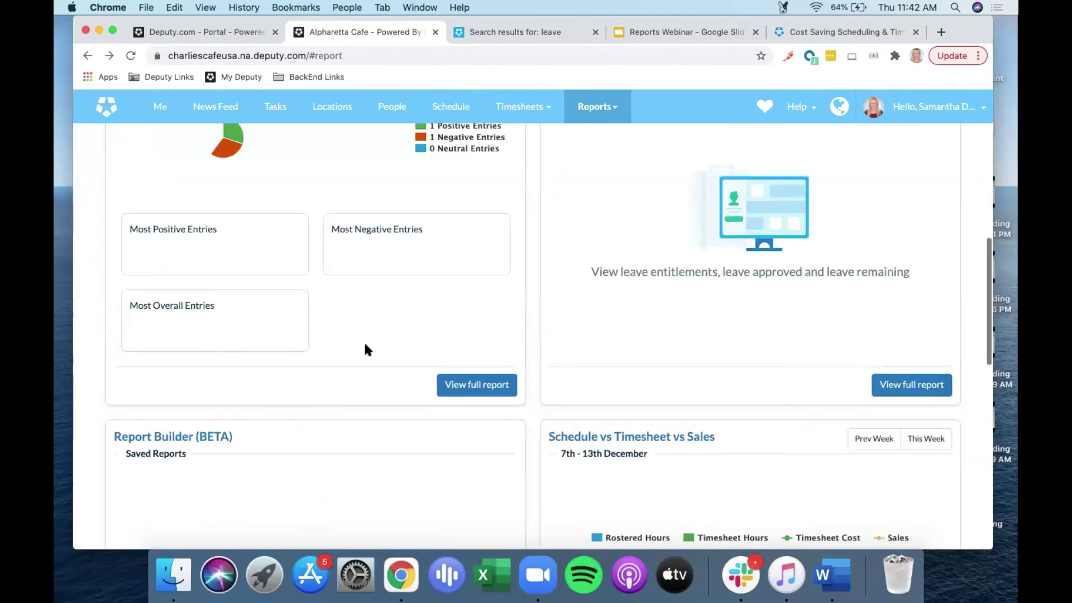
left_click(204, 357)
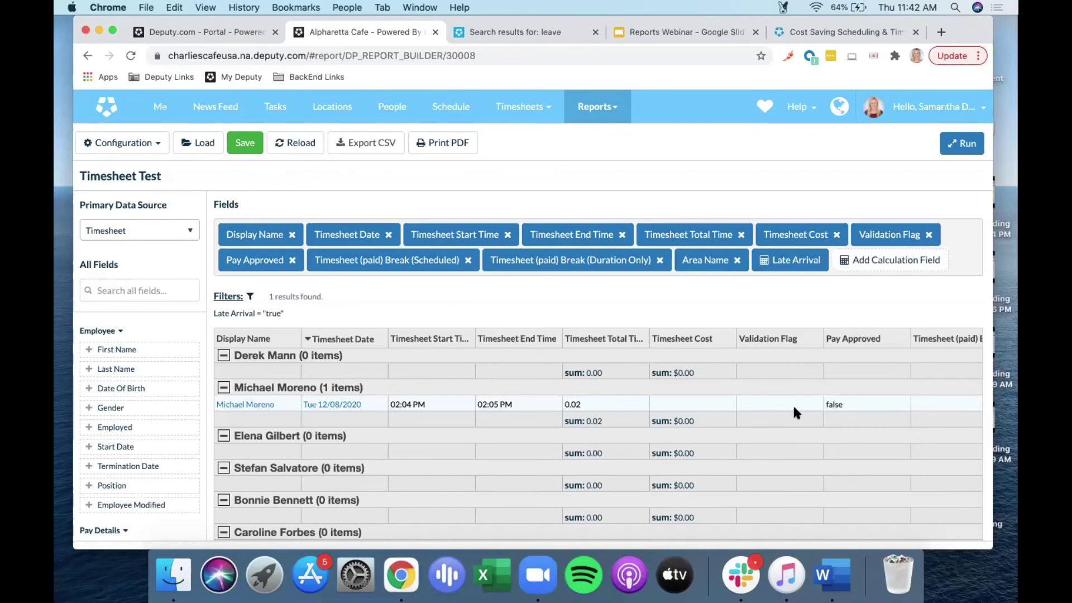
Add the Schedule Start Time field from the Schedule category to the report, after the Late Arrival field
scroll(792, 404, "right", 10)
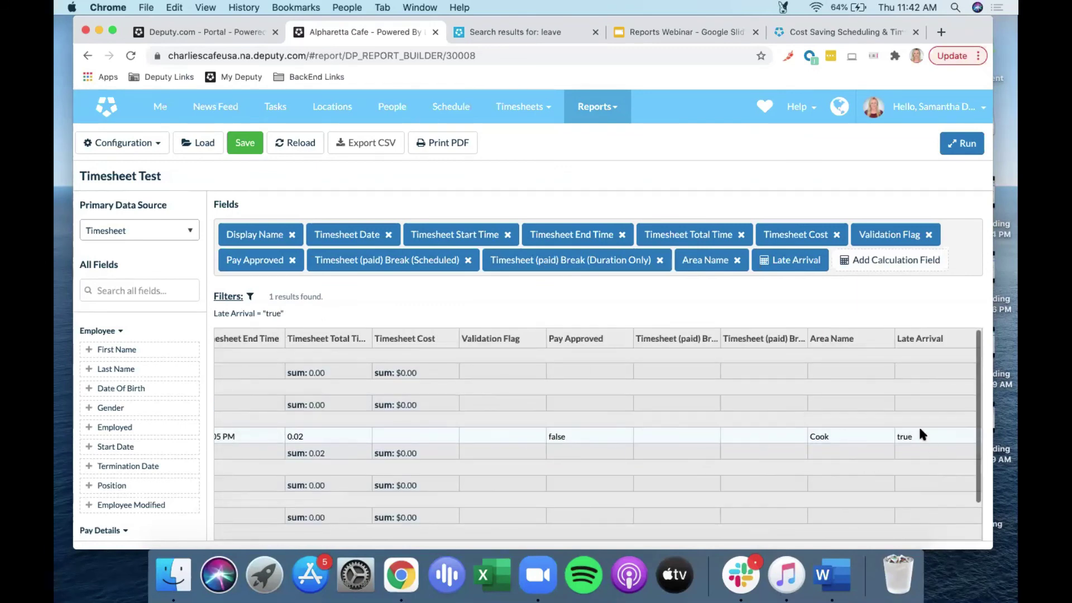
scroll(420, 410, "left", 10)
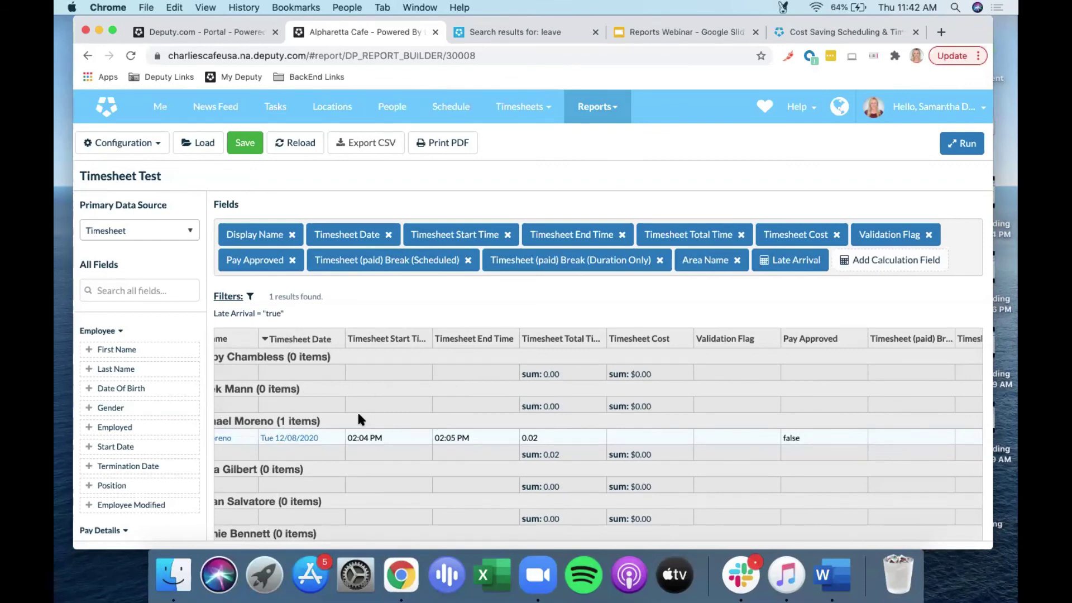
scroll(357, 413, "left", 3)
scroll(357, 414, "left", 1)
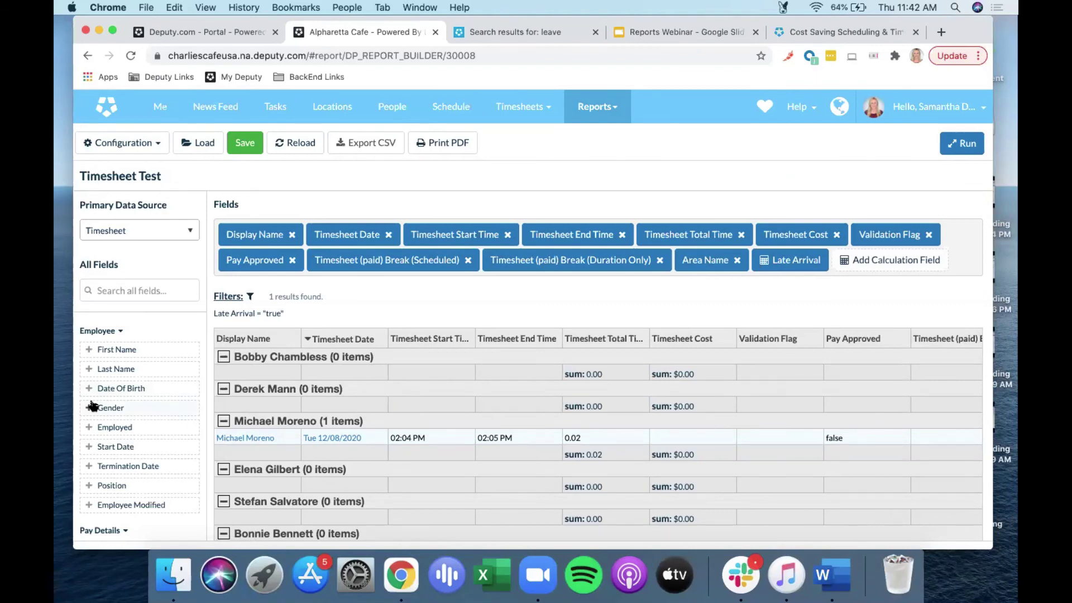
left_click(117, 331)
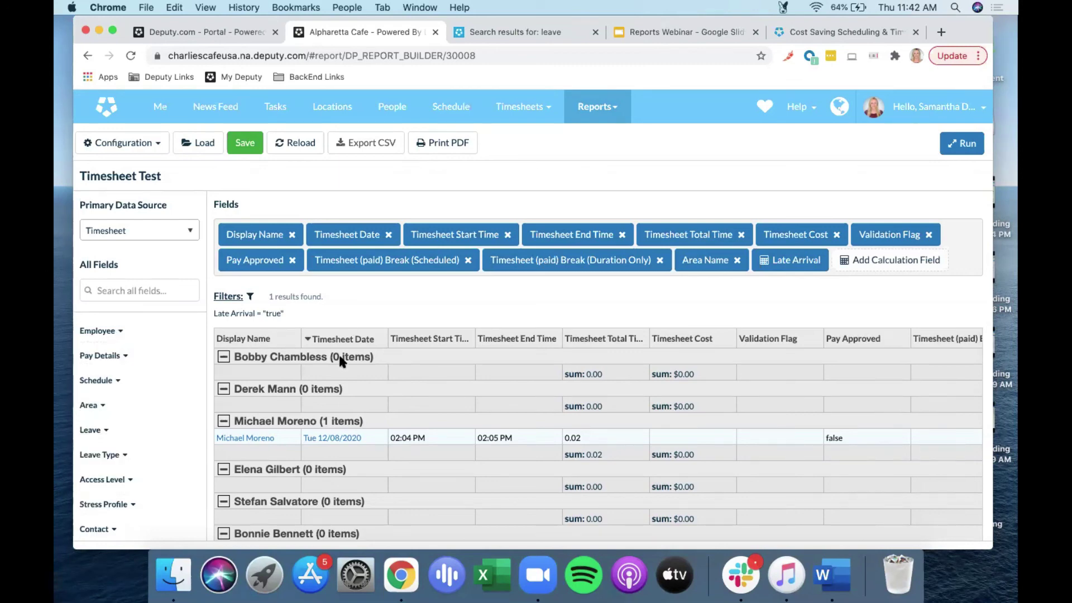
left_click(118, 381)
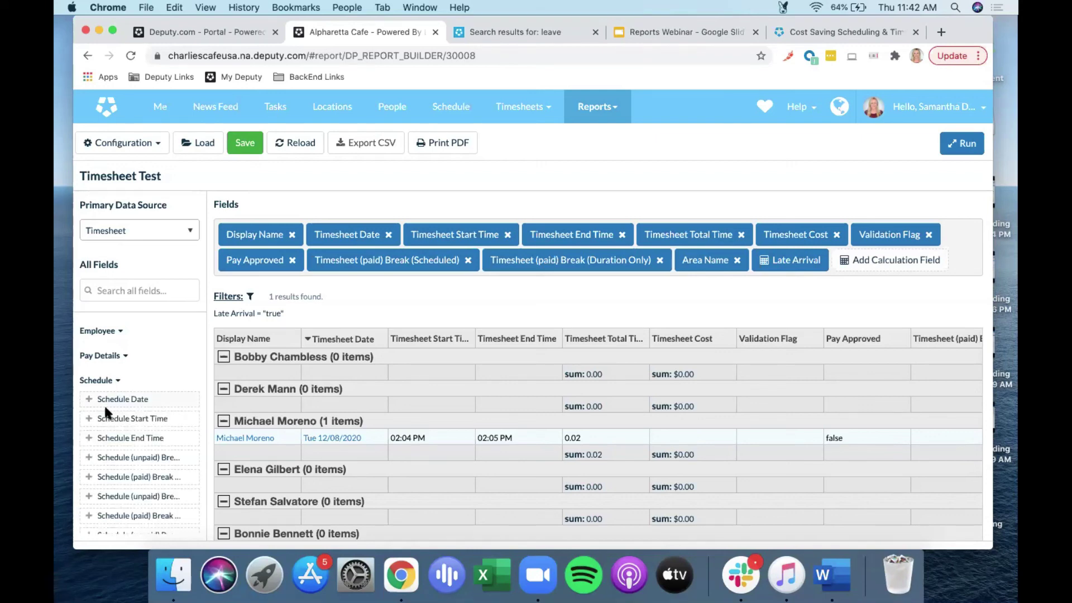
left_click_drag(89, 420, 887, 261)
scroll(832, 332, "right", 5)
scroll(829, 323, "right", 2)
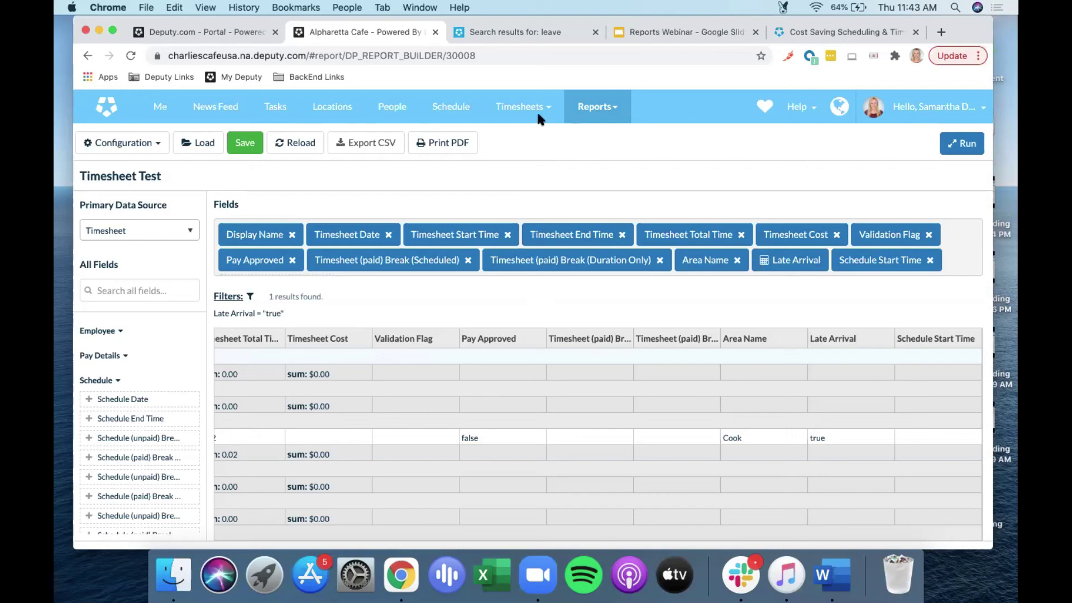
Return to the Reports Dashboard and open the full Schedule vs Timesheet vs Sales report
left_click(587, 116)
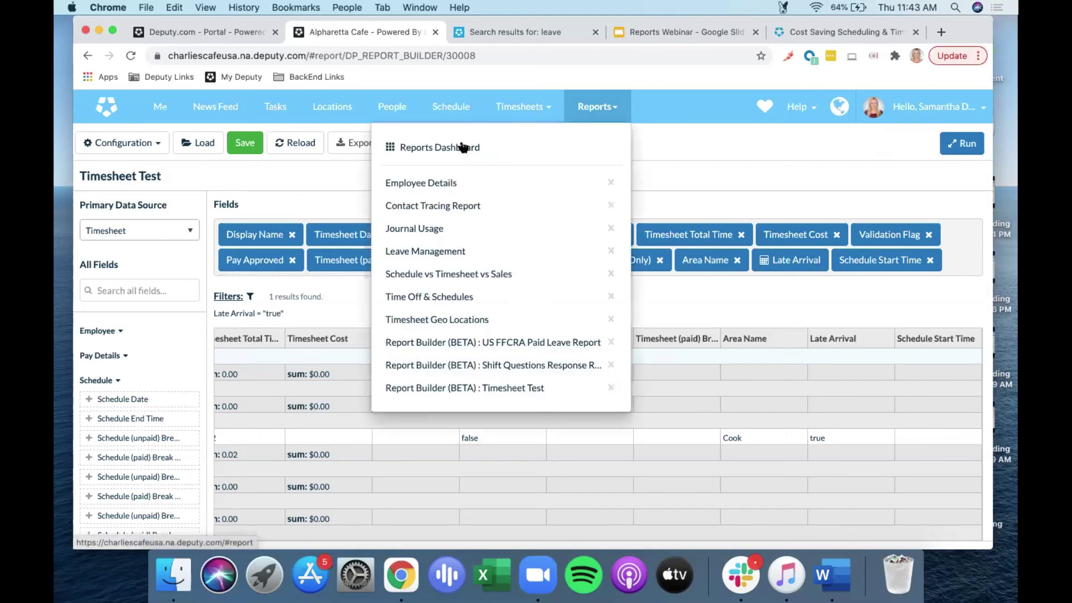
left_click(465, 146)
scroll(653, 361, "down", 10)
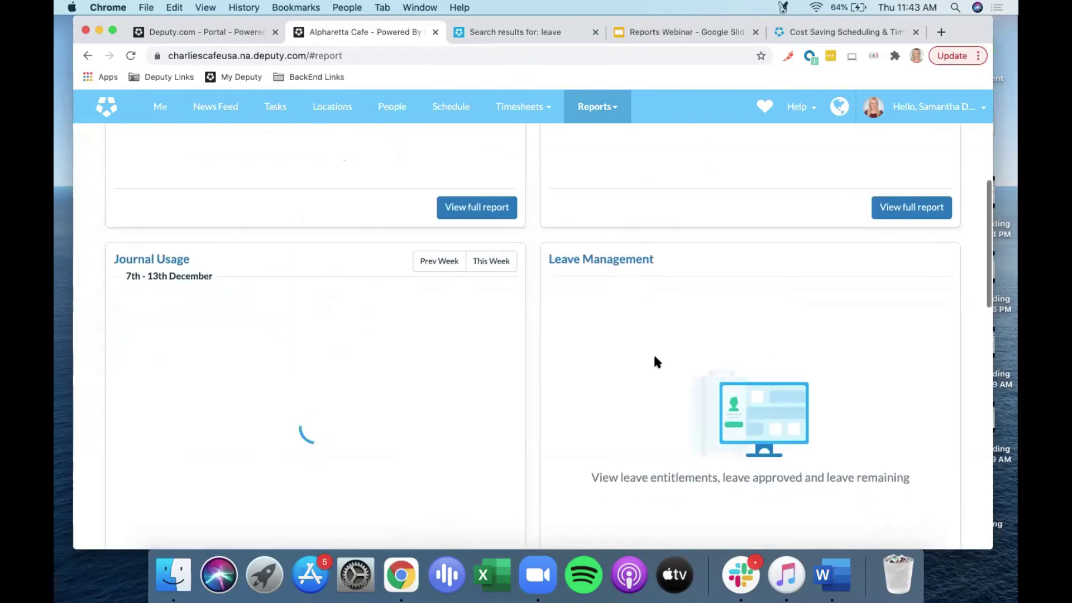
scroll(656, 360, "down", 5)
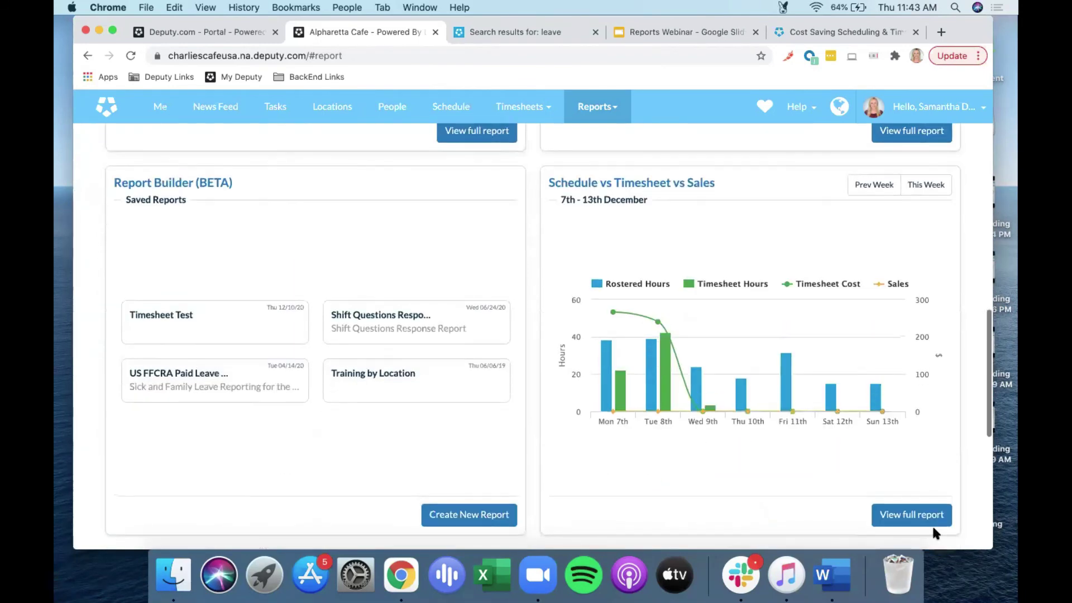
left_click(896, 516)
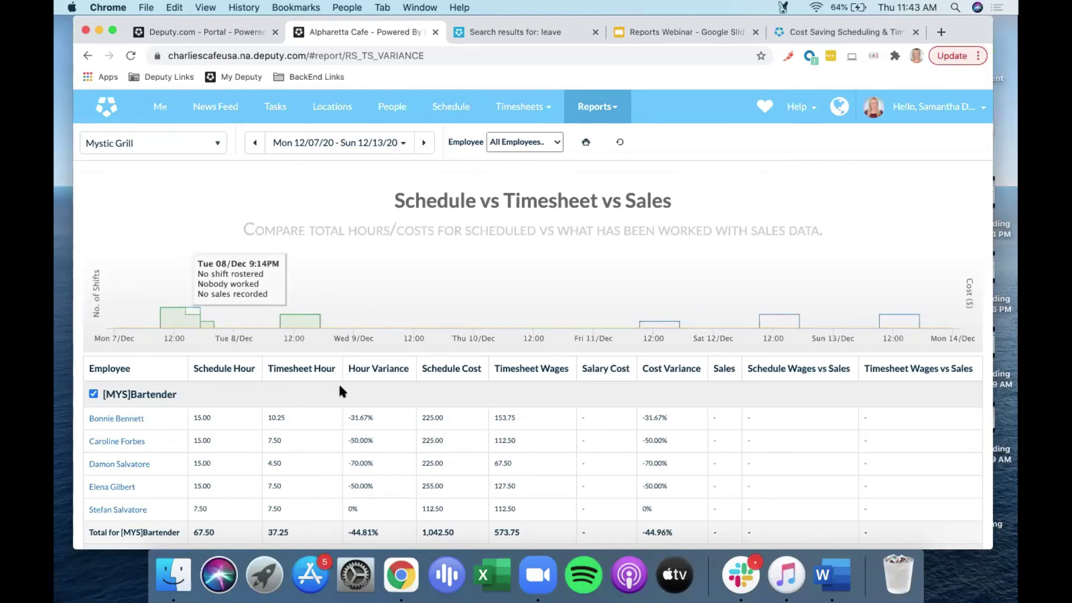
left_click(400, 143)
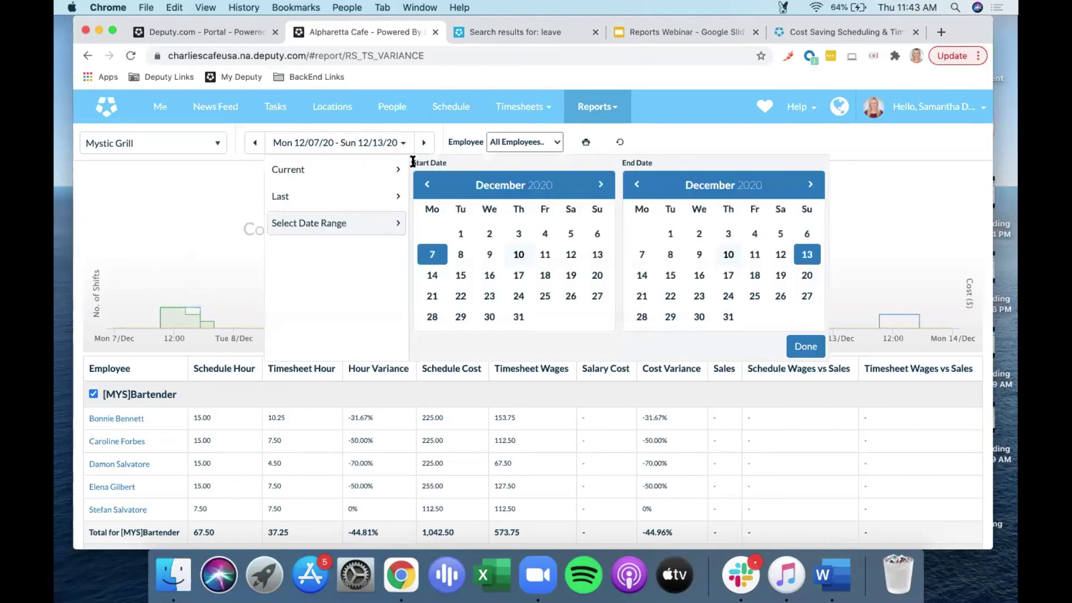
left_click(642, 254)
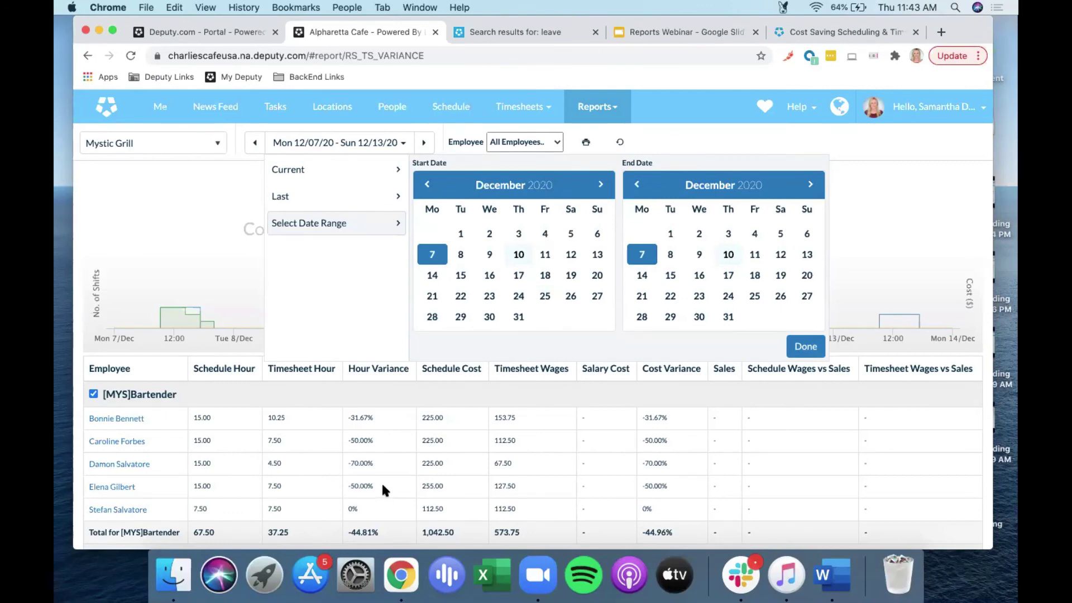
scroll(382, 483, "down", 2)
scroll(382, 490, "up", 2)
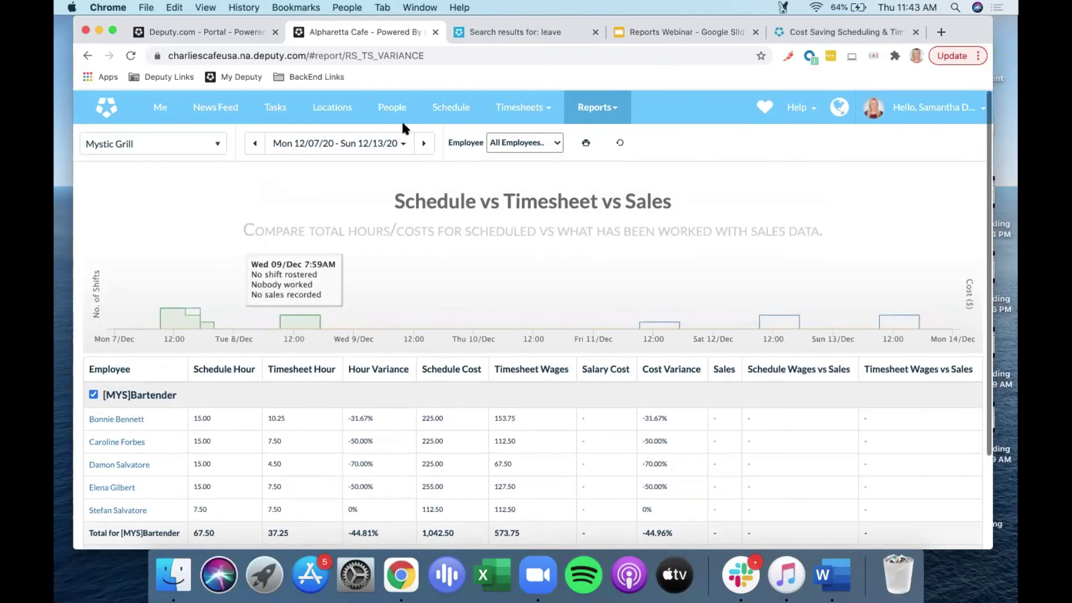
Limit the Schedule vs Timesheet vs Sales report to the single day Mon 12/07/20 as both start and end date
left_click(402, 143)
left_click(642, 254)
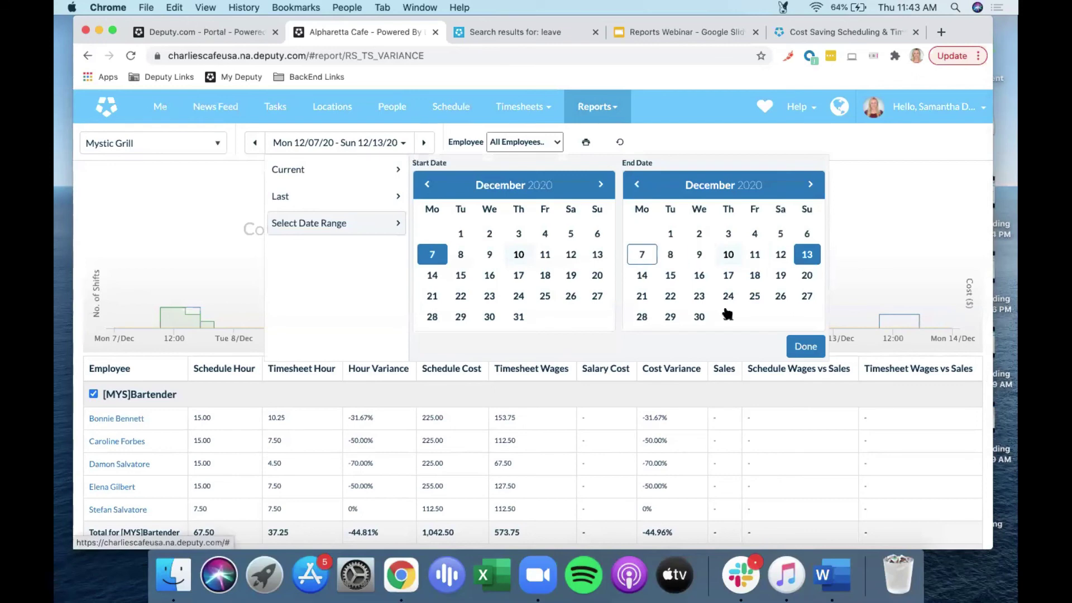
left_click(805, 347)
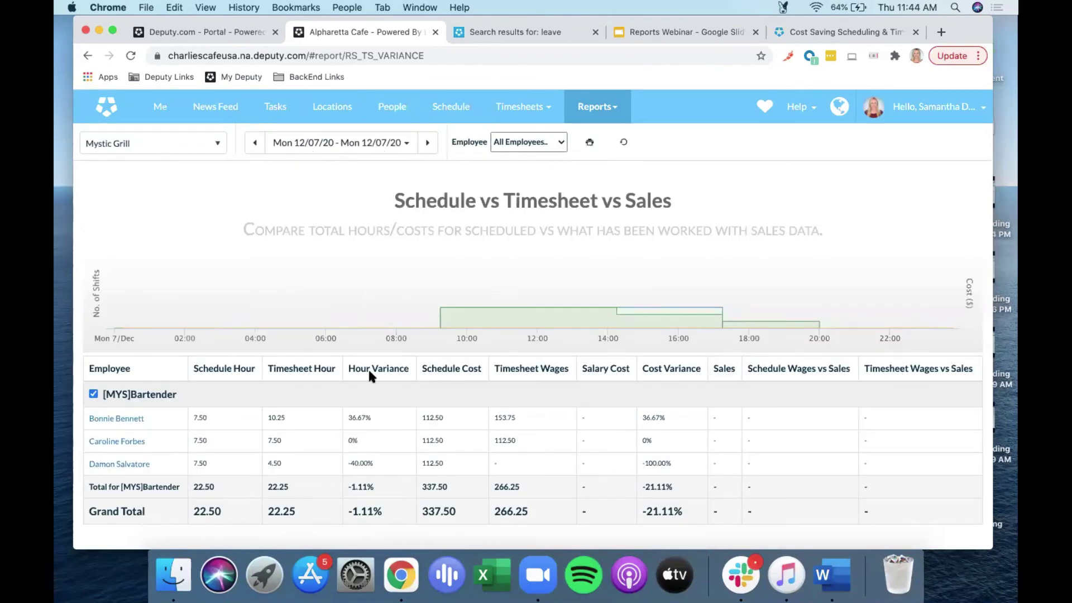
Open the profile of the first employee listed under Bartender in the report and display that employee's timesheets
scroll(398, 430, "down", 1)
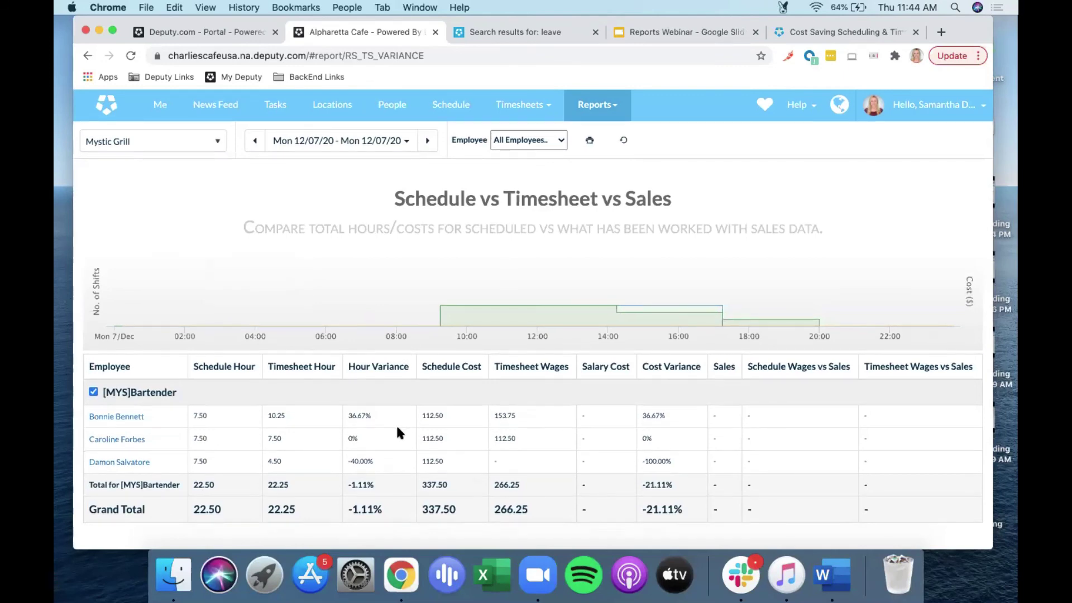
scroll(361, 371, "up", 1)
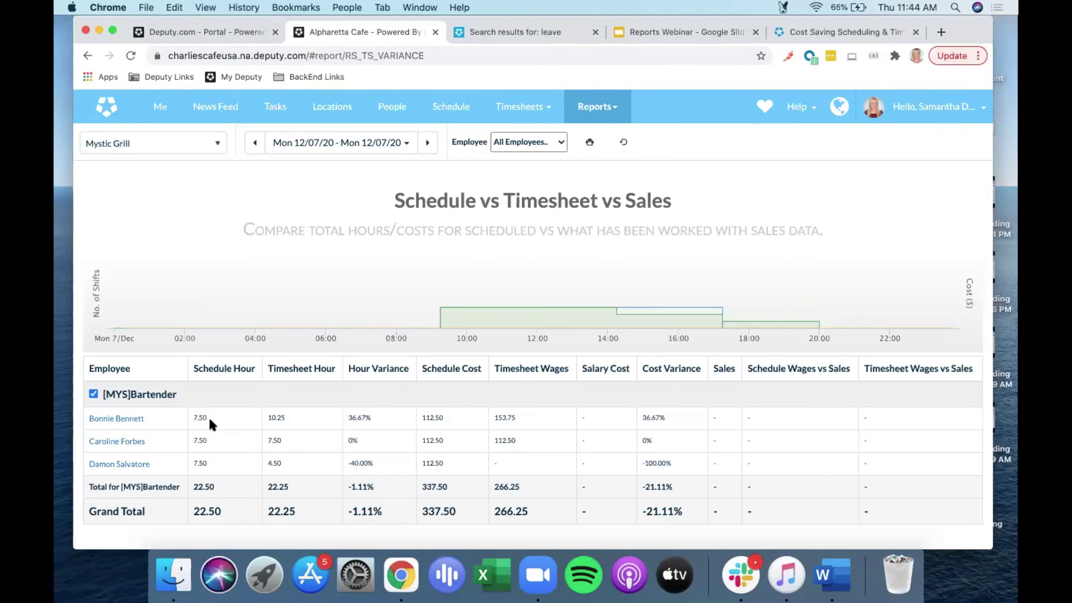
left_click(129, 419)
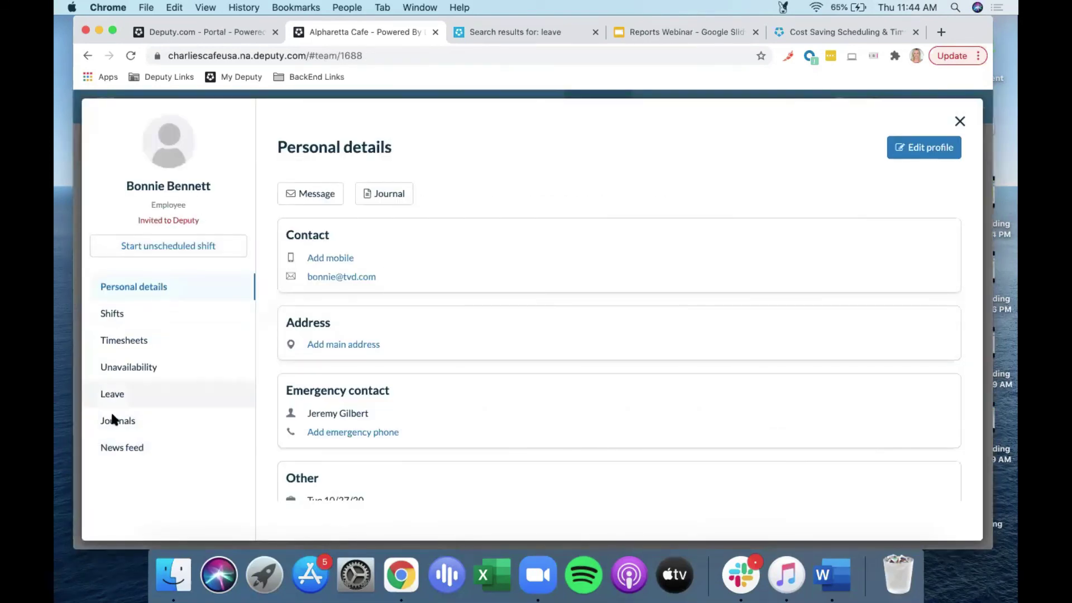
left_click(144, 337)
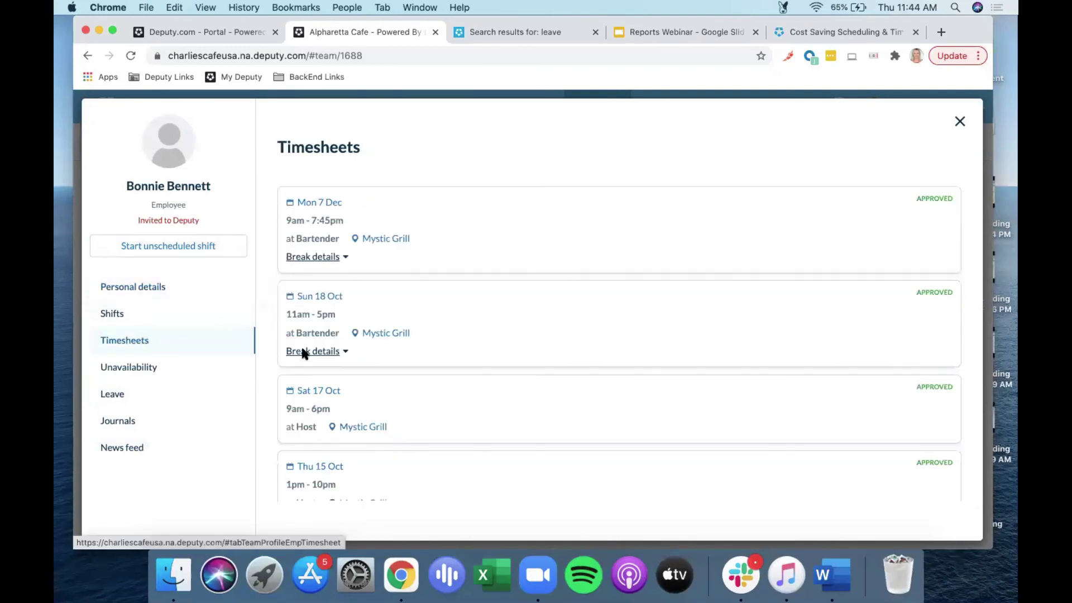